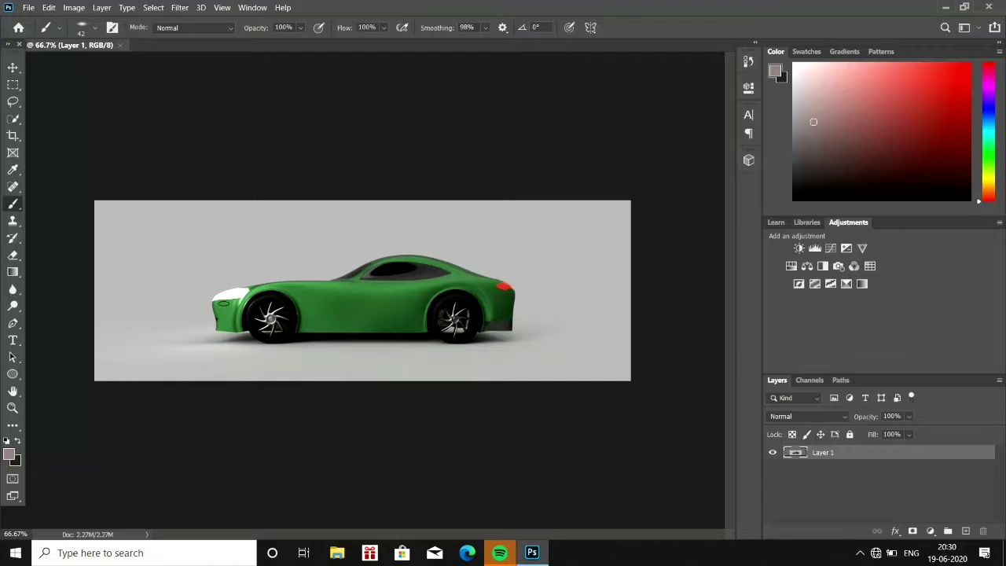
Add a new empty Layer 2 above the car painting and zoom in on the car.
click(966, 530)
scroll(454, 222, up, 2)
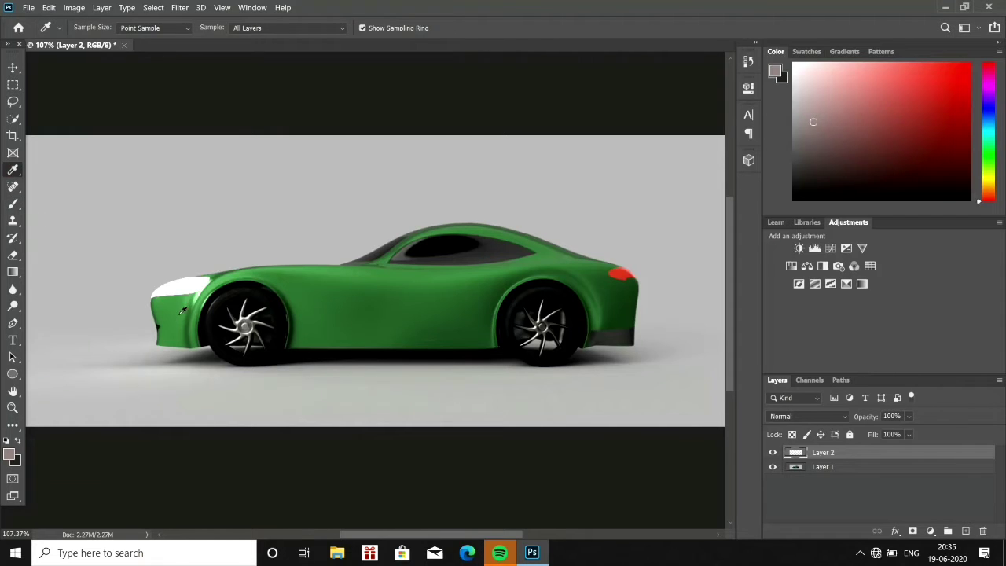
Sample the car's green and paint it over the front highlight.
alt+click(183, 311)
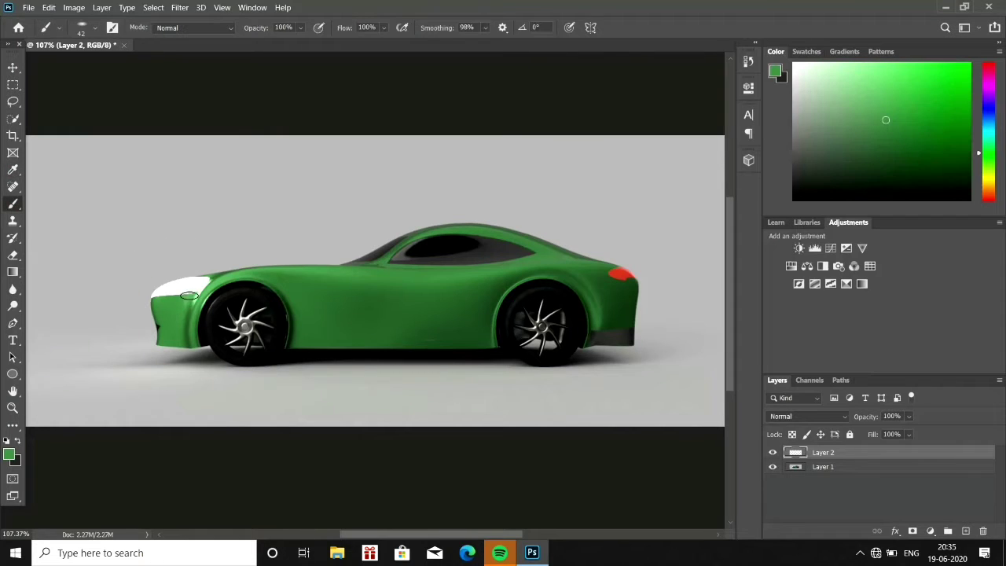
right_click(189, 296)
click(198, 334)
drag(192, 302, 236, 271)
scroll(190, 330, down, 1)
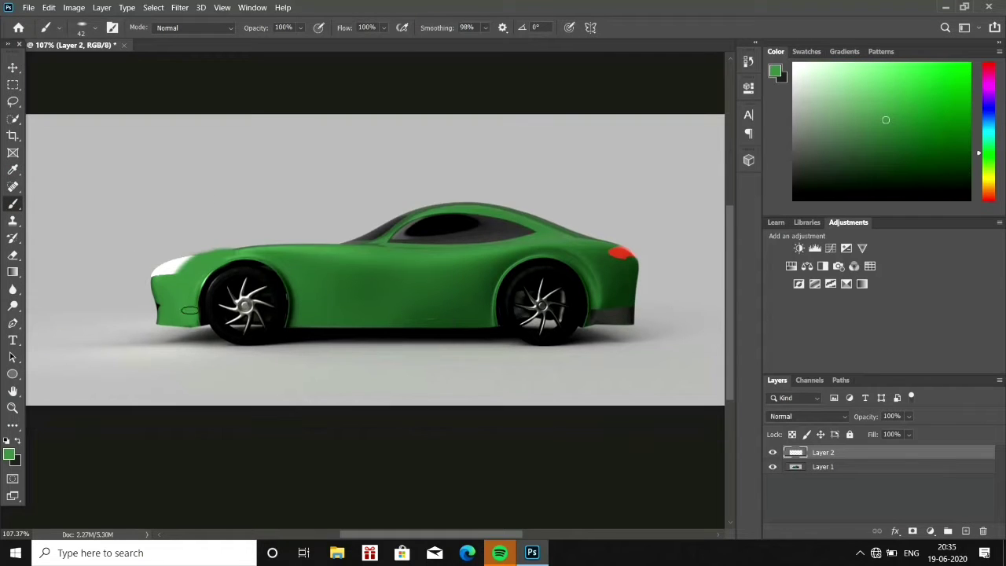
scroll(163, 311, up, 4)
Erase green with the eraser to reshape the white headlight area.
key(e)
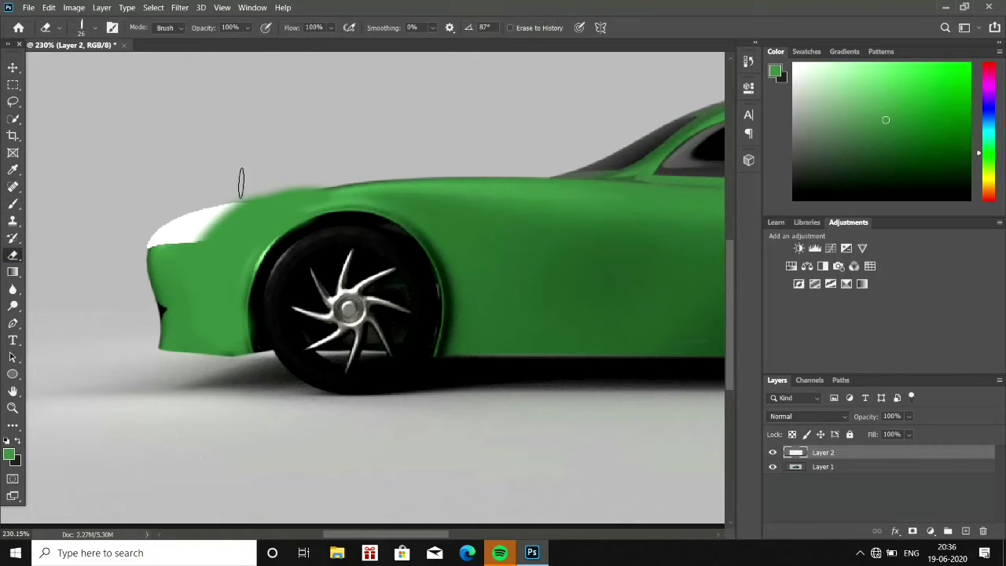
right_click(246, 185)
key(Escape)
drag(260, 192, 200, 236)
Tilt the hard brush tip to 102°, then rotate it to 58°.
key(b)
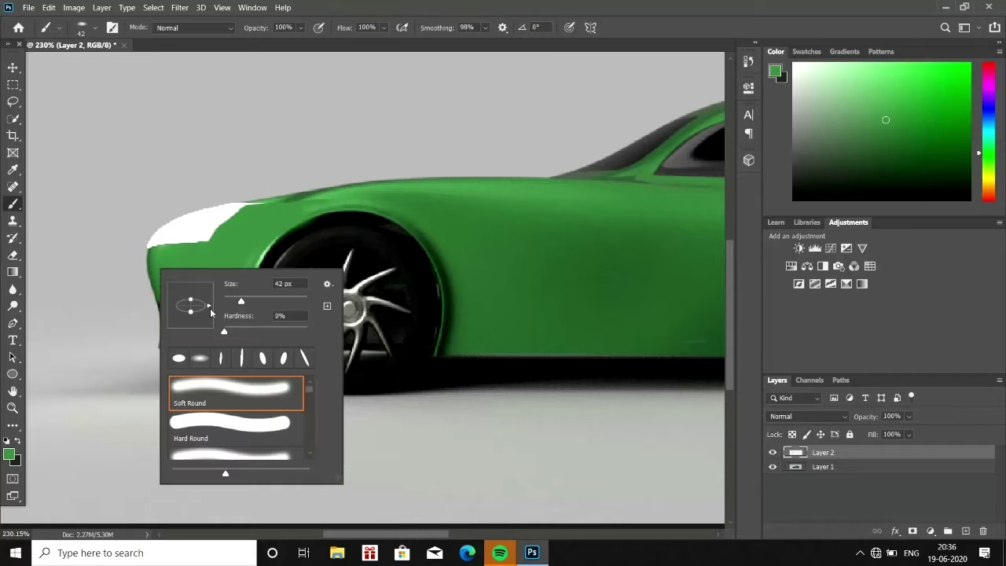
right_click(160, 269)
click(155, 265)
right_click(81, 314)
drag(130, 340, 126, 322)
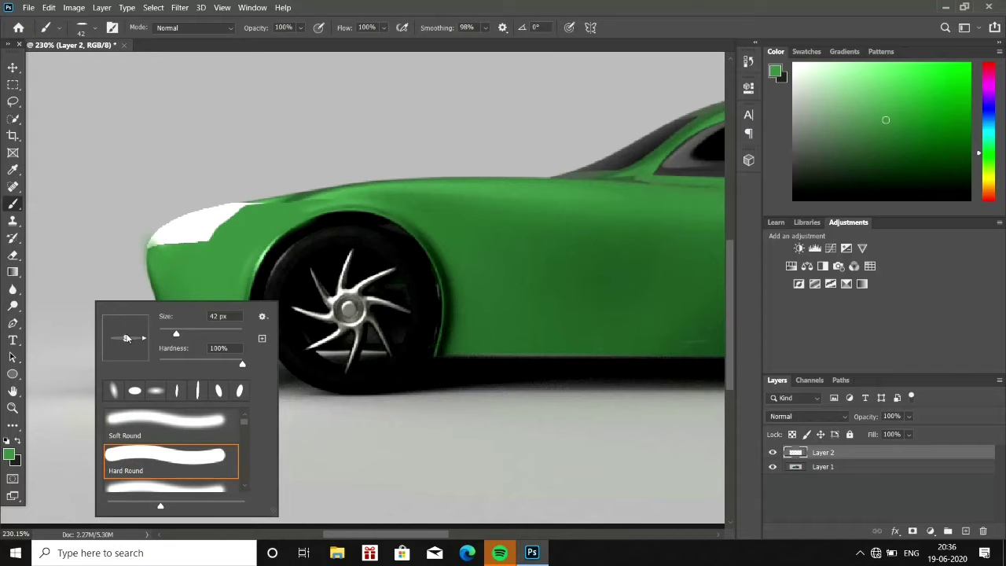
click(159, 266)
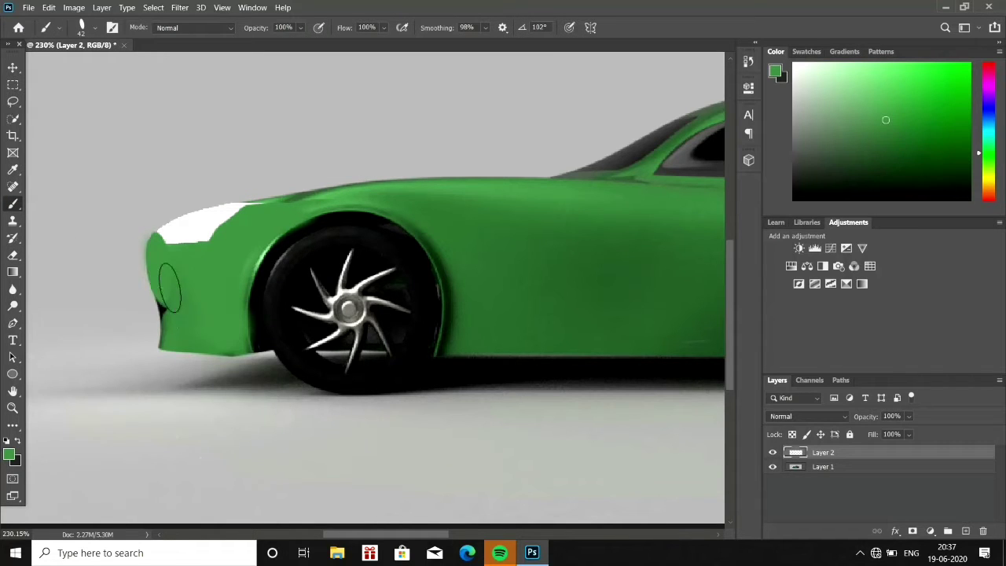
right_click(161, 301)
mouse_move(201, 308)
mouse_down()
mouse_move(212, 310)
mouse_move(206, 324)
mouse_up()
Rotate the brush tip to 9°, then tilt it to 20°.
right_click(154, 236)
click(172, 222)
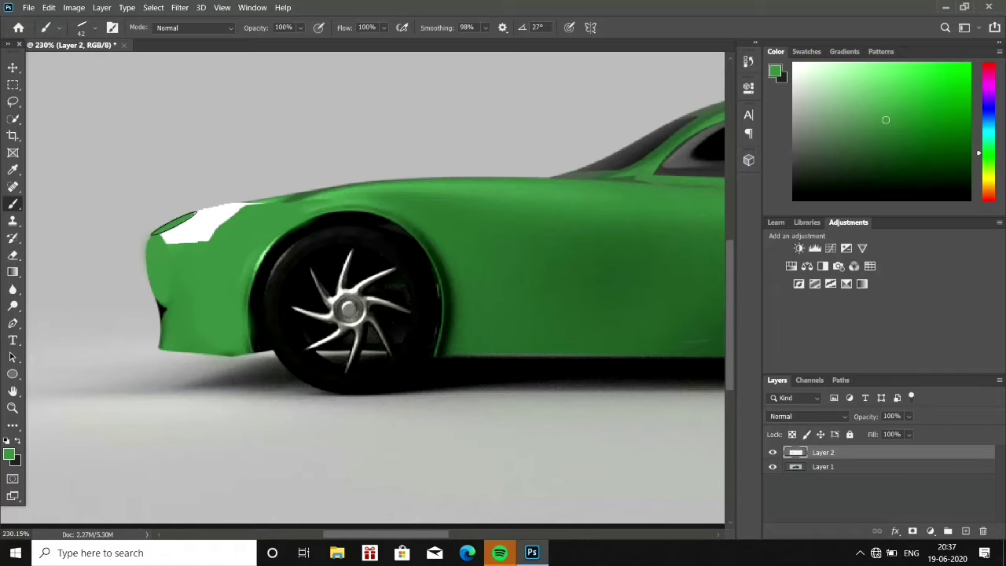
right_click(188, 224)
click(216, 208)
right_click(195, 220)
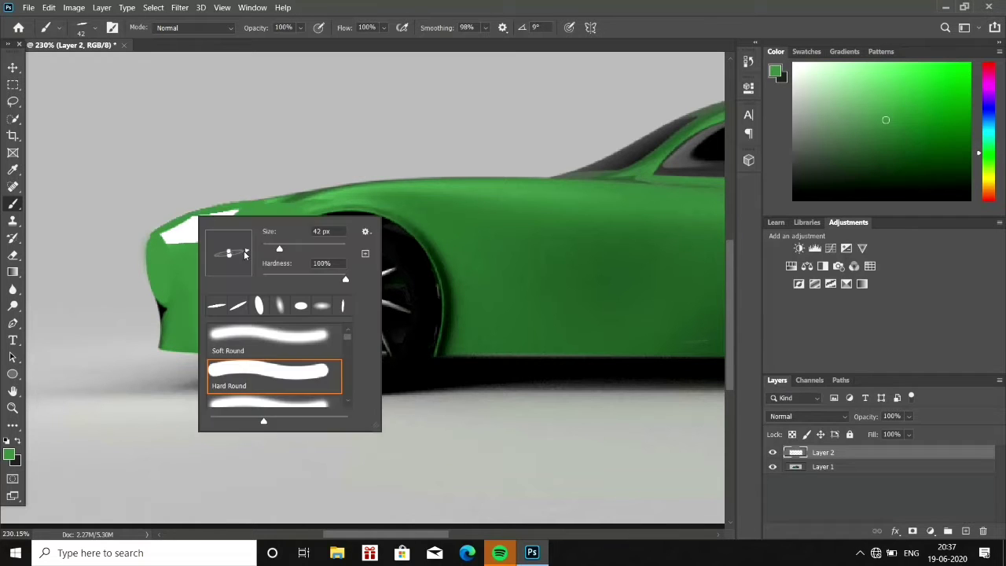
click(47, 279)
drag(243, 250, 206, 229)
Paint sampled white into the headlight shape, using an 18 px brush at -62° for its lower-left edge.
alt+click(182, 237)
right_click(196, 248)
click(224, 224)
drag(226, 284, 200, 297)
right_click(165, 245)
click(164, 246)
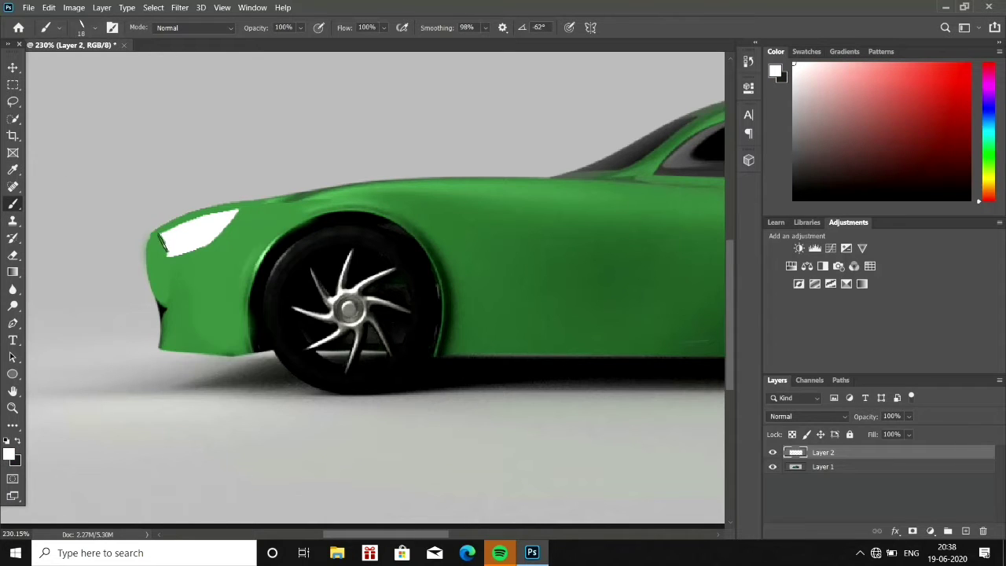
drag(163, 246, 175, 234)
Paint a black intake along the front lower edge and flatten the brush to a wide 55 px ellipse.
key(x)
drag(159, 308, 179, 334)
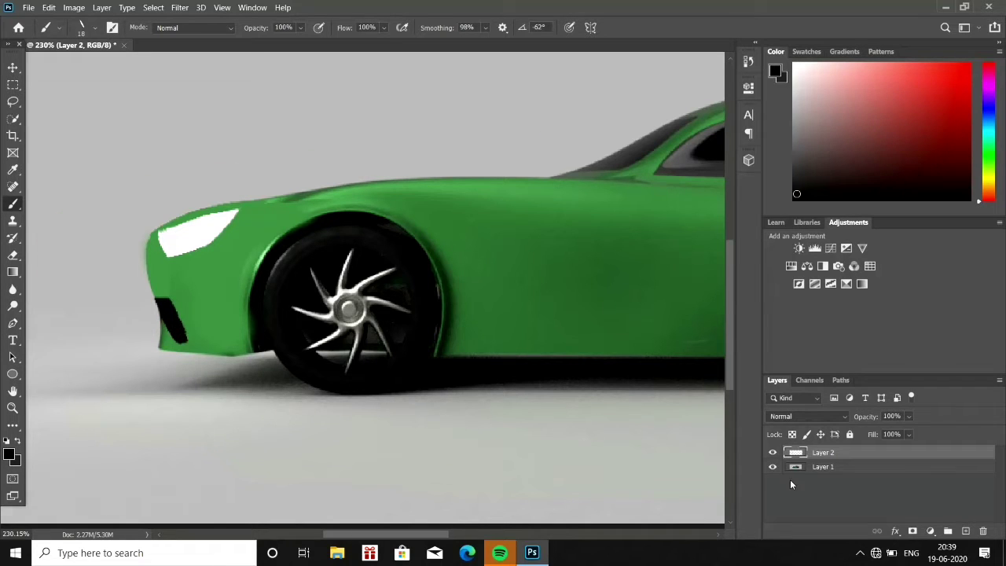
scroll(184, 314, down, 5)
scroll(184, 315, up, 5)
scroll(314, 314, down, 5)
scroll(369, 302, up, 5)
right_click(370, 302)
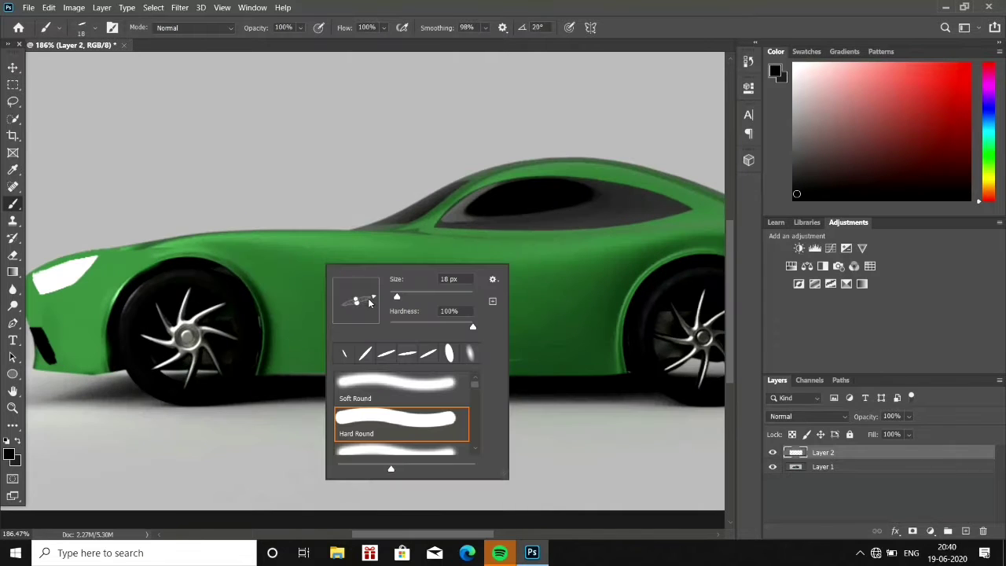
mouse_move(370, 302)
mouse_down()
mouse_move(378, 305)
mouse_move(356, 272)
mouse_up()
key(Return)
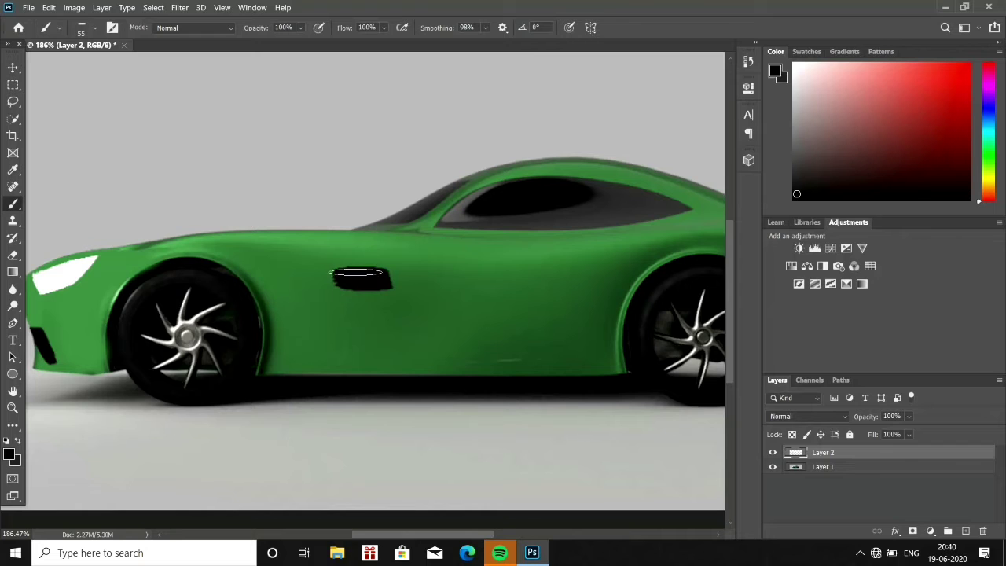
scroll(356, 273, down, 4)
scroll(573, 336, up, 4)
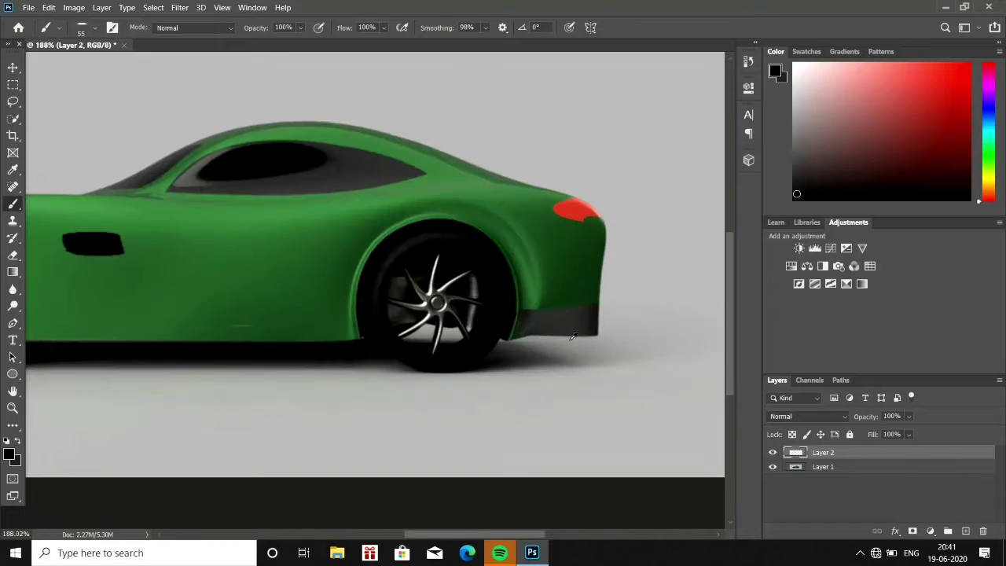
Softly brighten the body above the rear wheel arch with sampled green and a low-flow Soft Round brush.
key(i)
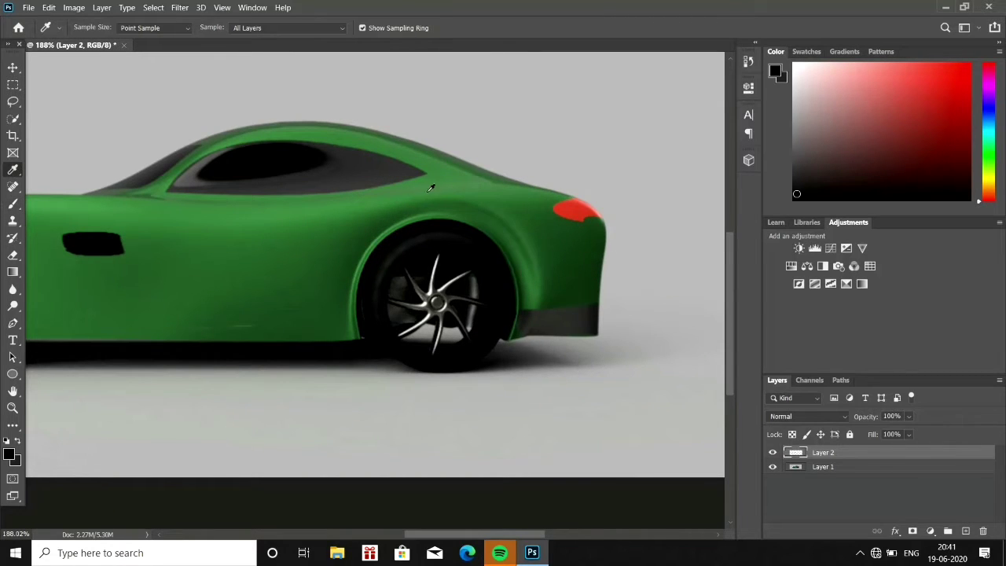
click(430, 187)
key(b)
right_click(329, 308)
click(370, 376)
key(Return)
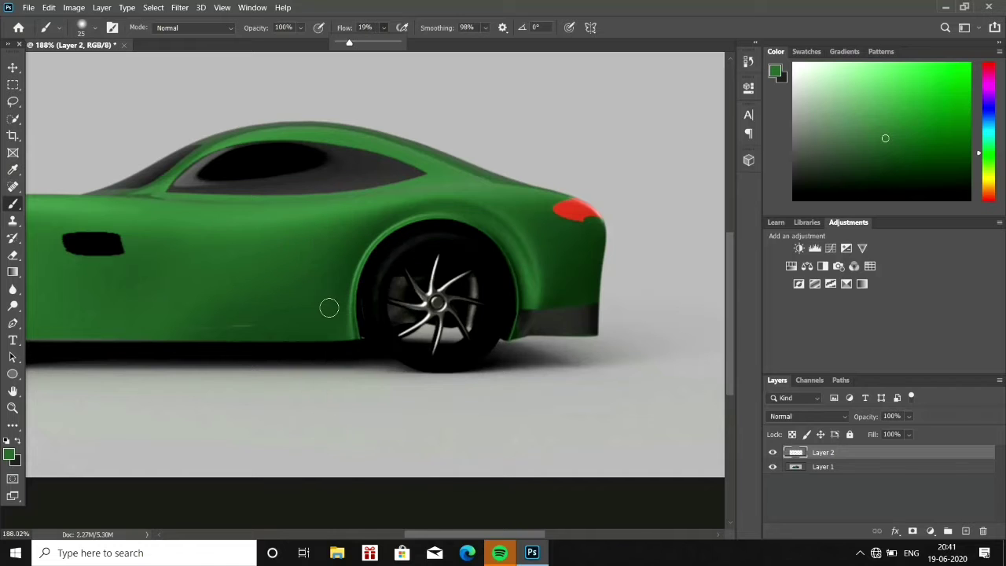
mouse_move(550, 285)
mouse_down()
mouse_move(529, 274)
mouse_move(498, 213)
mouse_move(535, 295)
mouse_up()
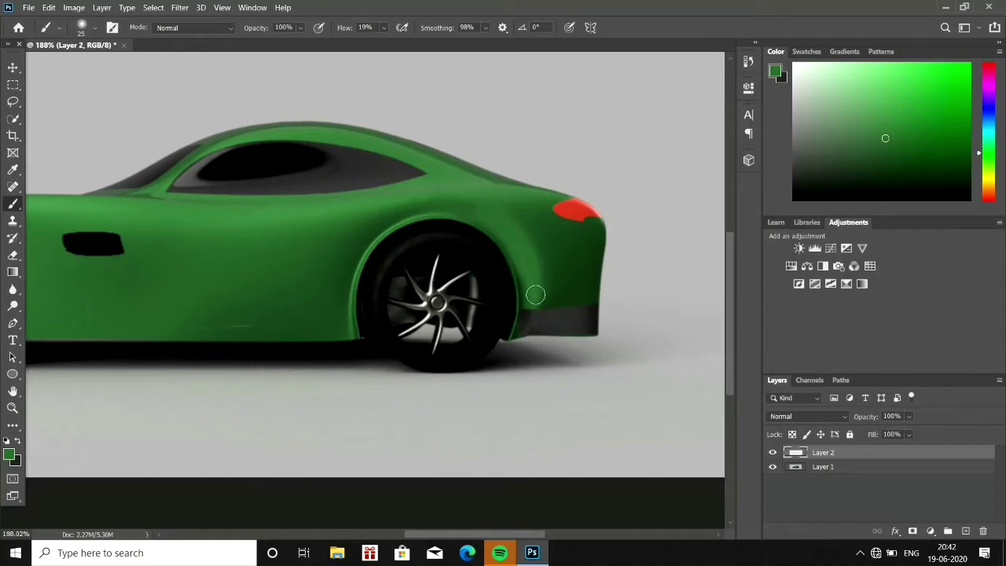
On a new empty layer, extend the red taillight leftward with its sampled colour.
key(ctrl+shift+alt+n)
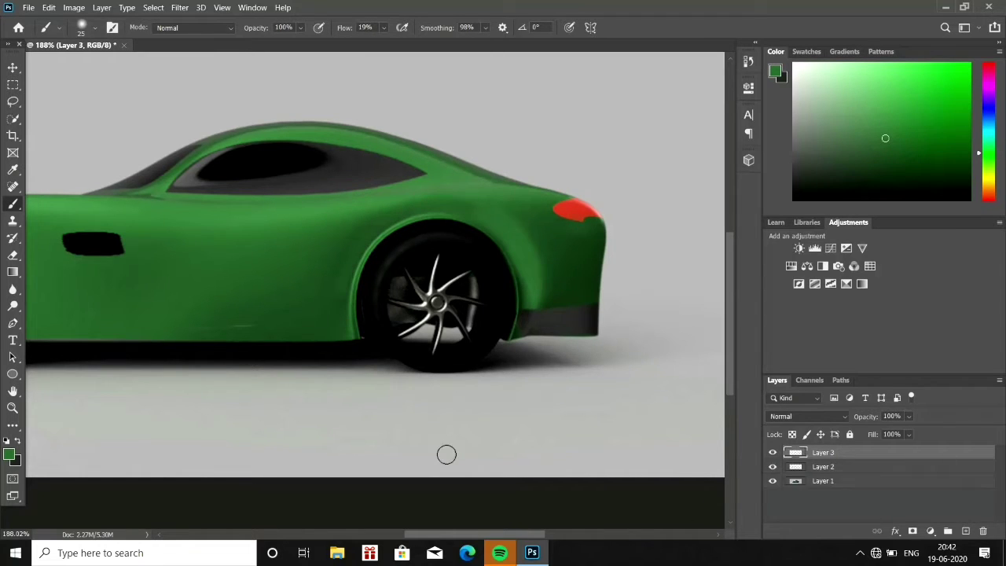
scroll(570, 312, down, 2)
scroll(571, 312, up, 5)
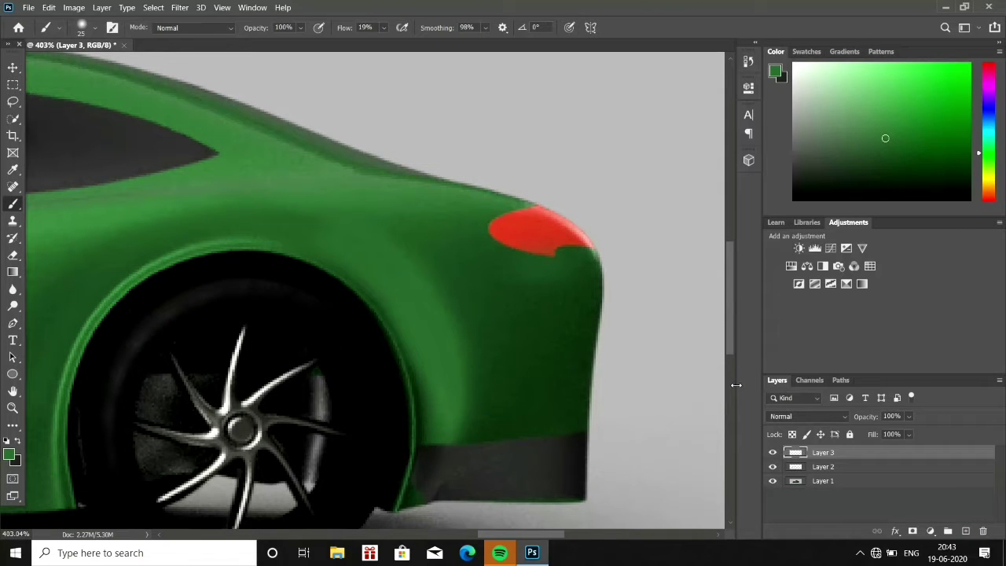
click(13, 169)
click(527, 226)
key(b)
right_click(492, 232)
mouse_move(492, 232)
mouse_down()
mouse_move(462, 230)
mouse_move(579, 247)
mouse_up()
Discard the trial taillight by deleting Layer 3.
key(e)
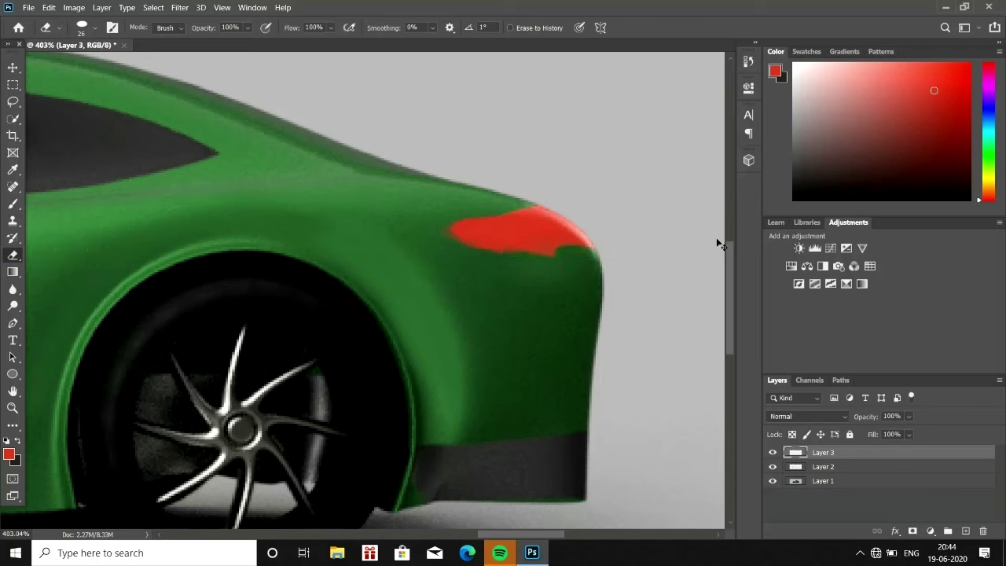
key(z)
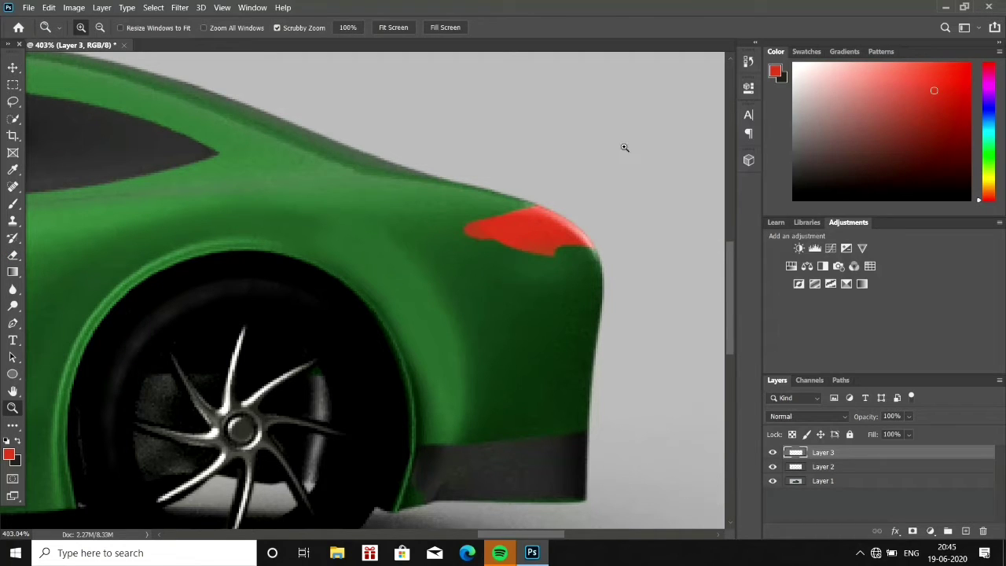
key(v)
key(Delete)
click(446, 220)
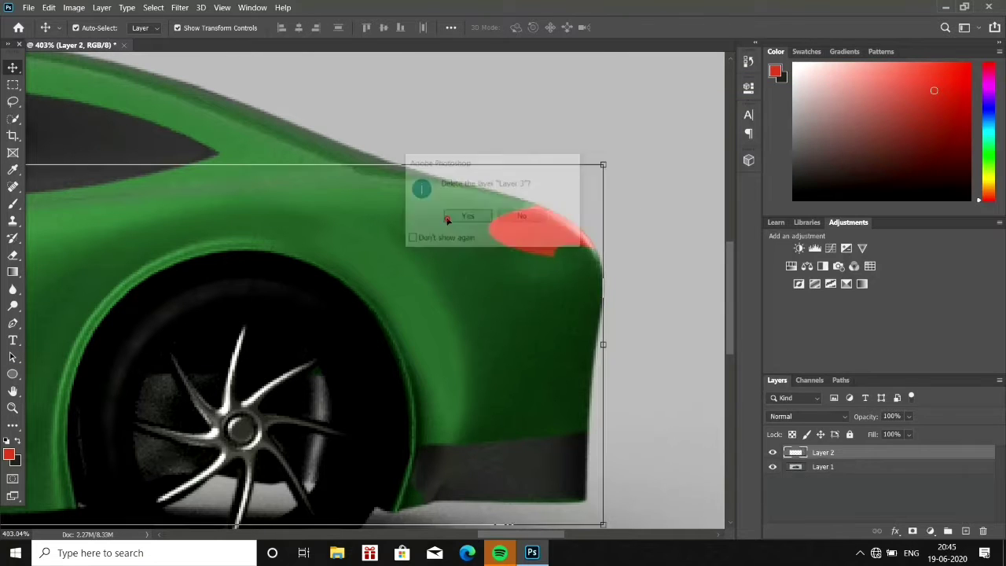
Start a Pen path at the taillight and trace its lower edge and upper right.
click(13, 323)
click(555, 214)
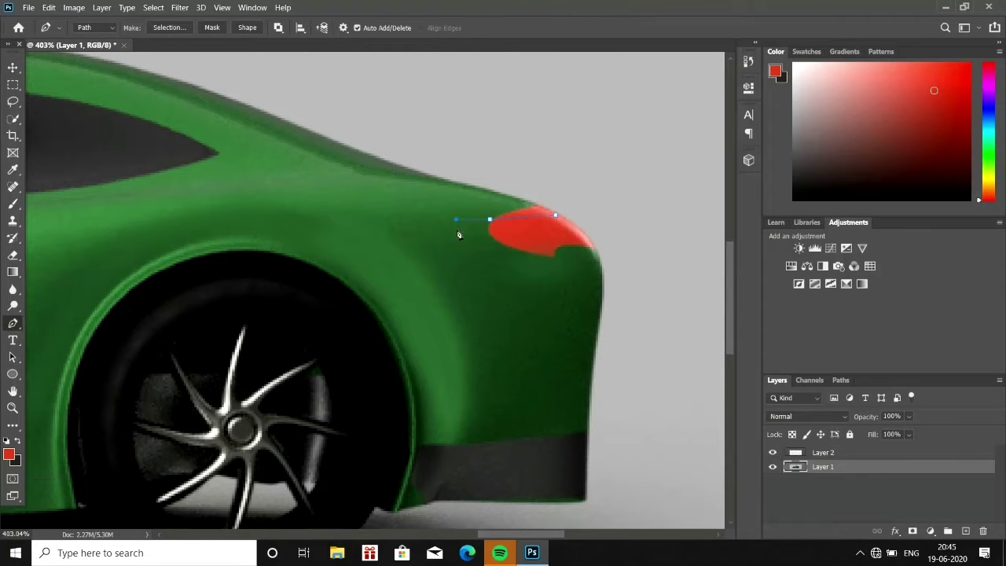
click(509, 250)
click(551, 255)
click(576, 251)
click(597, 208)
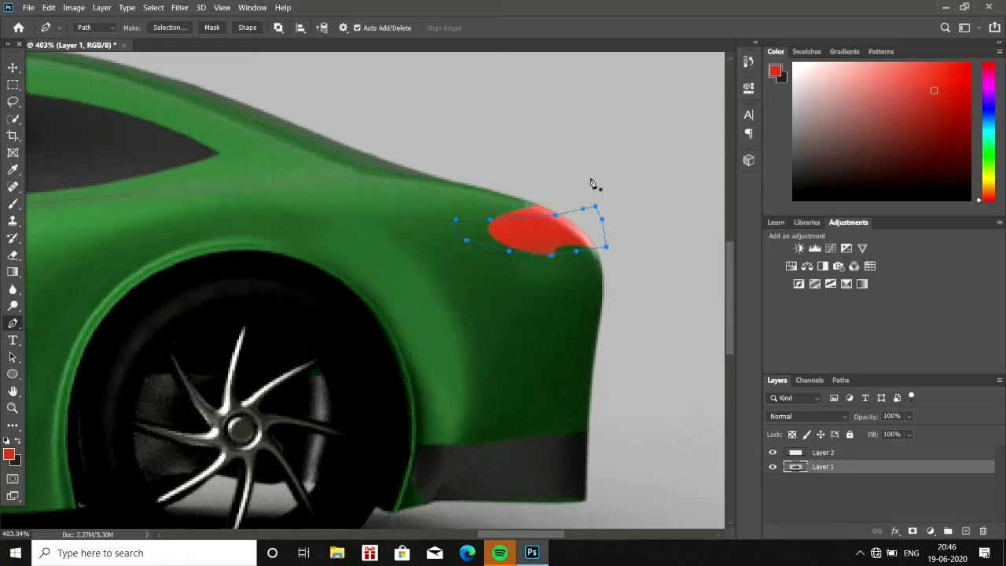
Trace the rear bumper edge with path points up to the taillight top.
click(491, 495)
click(545, 476)
click(566, 446)
click(582, 407)
click(601, 343)
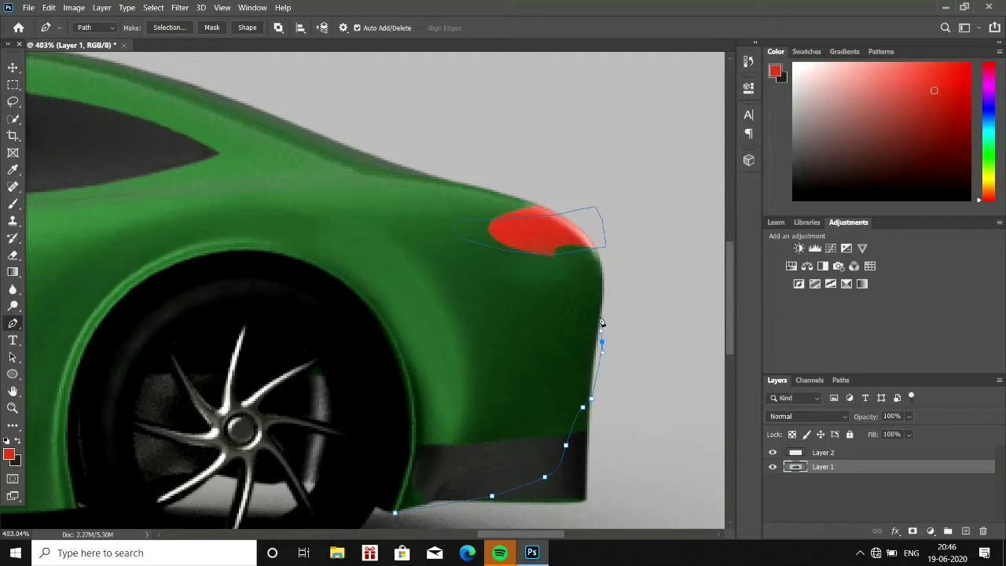
click(525, 203)
Add curved path points along the roofline and roof top, undoing a misplaced point.
scroll(78, 250, down, 6)
drag(131, 167, 208, 198)
key(ctrl+z)
scroll(393, 191, up, 2)
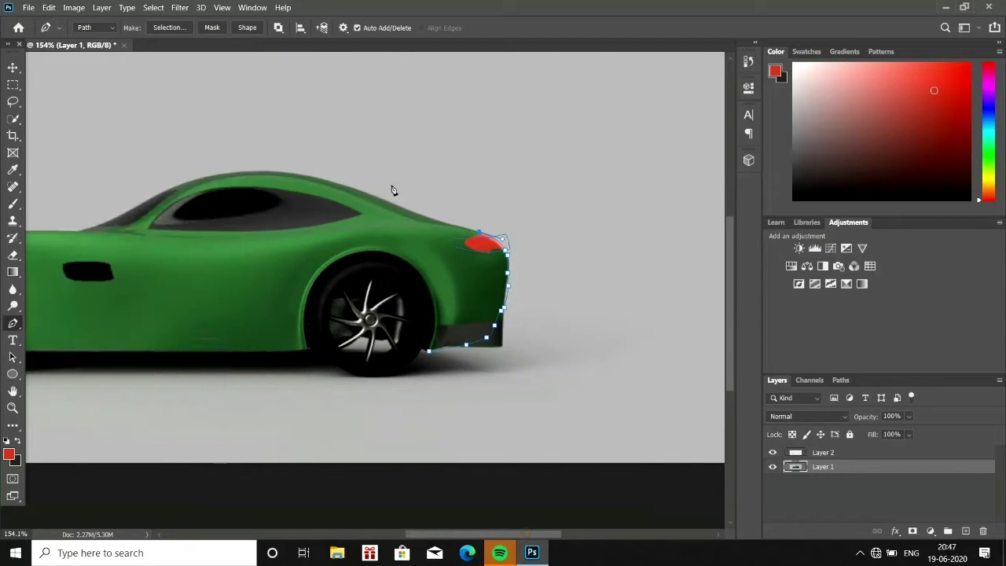
scroll(433, 272, up, 3)
drag(454, 235, 435, 238)
drag(135, 115, 56, 99)
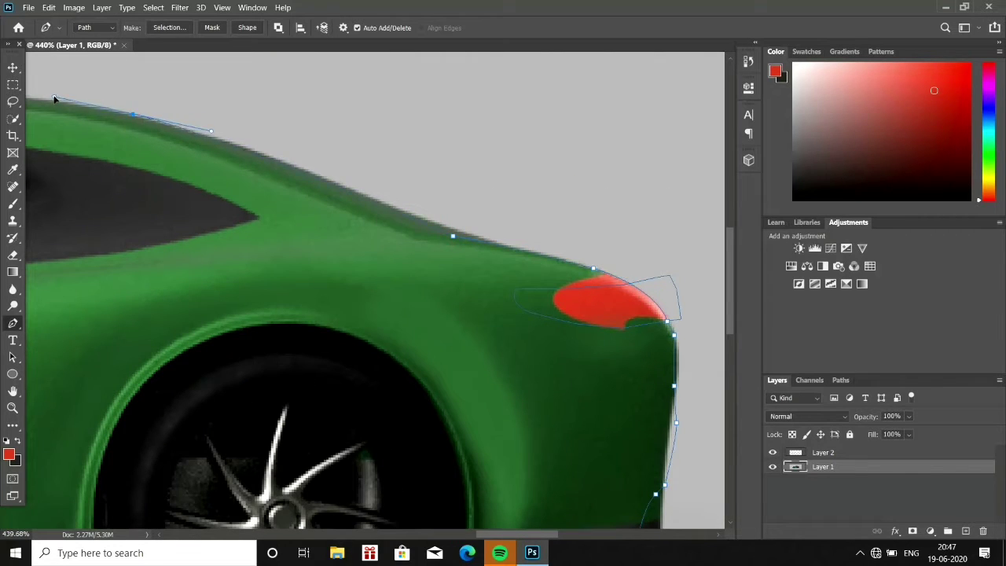
scroll(235, 330, down, 4)
drag(282, 205, 180, 240)
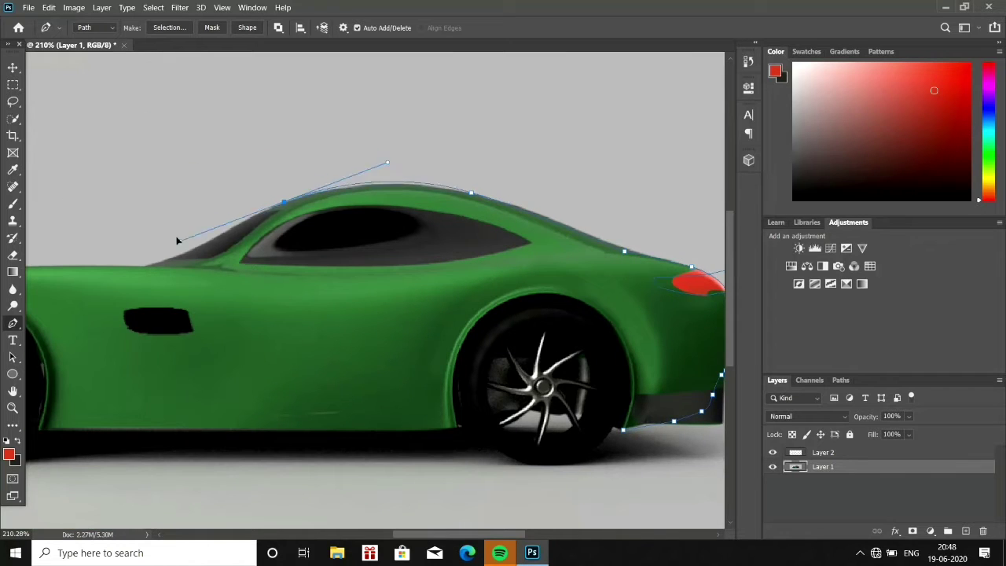
alt+click(283, 204)
Trace the front end: headlight, front bumper, lower body and front wheel arch.
click(158, 267)
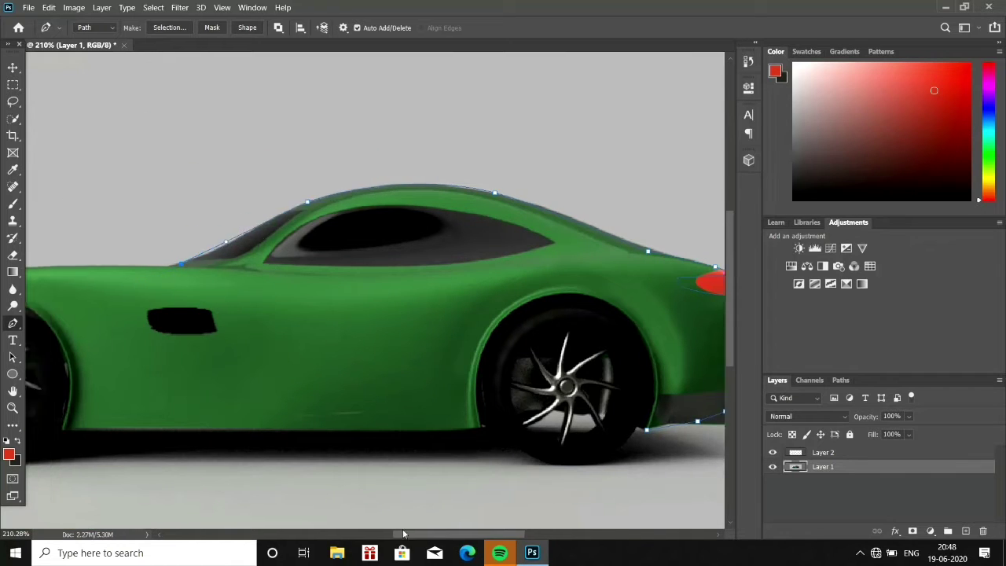
scroll(118, 291, left, 10)
drag(124, 316, 40, 377)
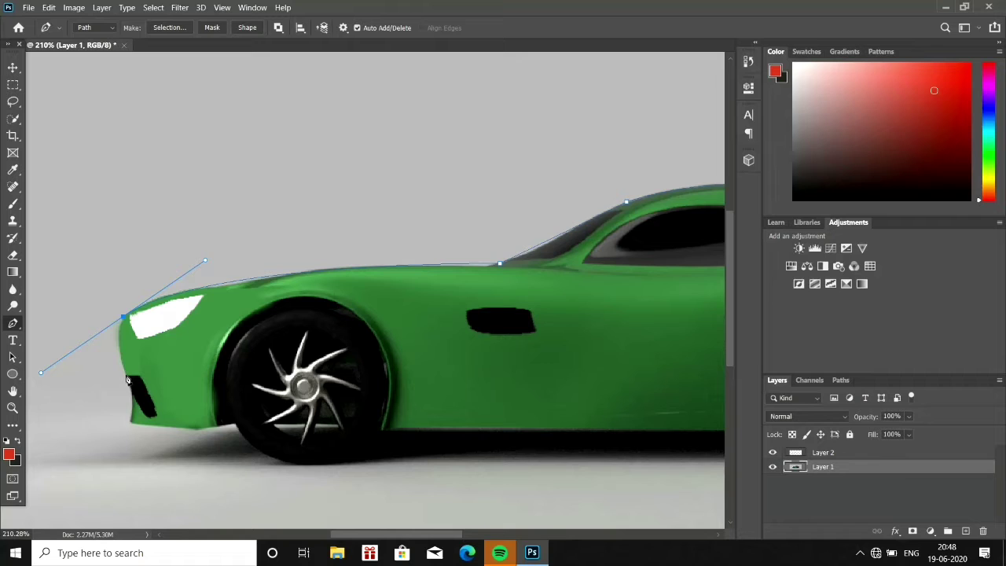
alt+click(124, 316)
mouse_move(127, 376)
mouse_down()
mouse_move(144, 398)
mouse_move(130, 400)
mouse_up()
click(215, 430)
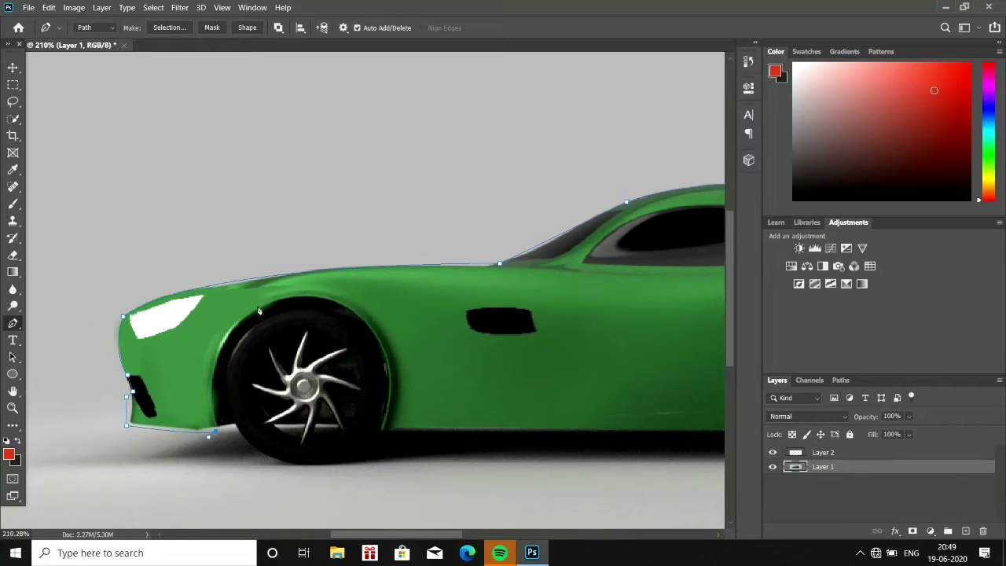
click(308, 296)
mouse_move(390, 430)
mouse_down()
mouse_move(384, 448)
mouse_move(364, 321)
mouse_up()
Continue the path along the sill, over the rear wheel arch and to the door handle.
scroll(534, 300, right, 5)
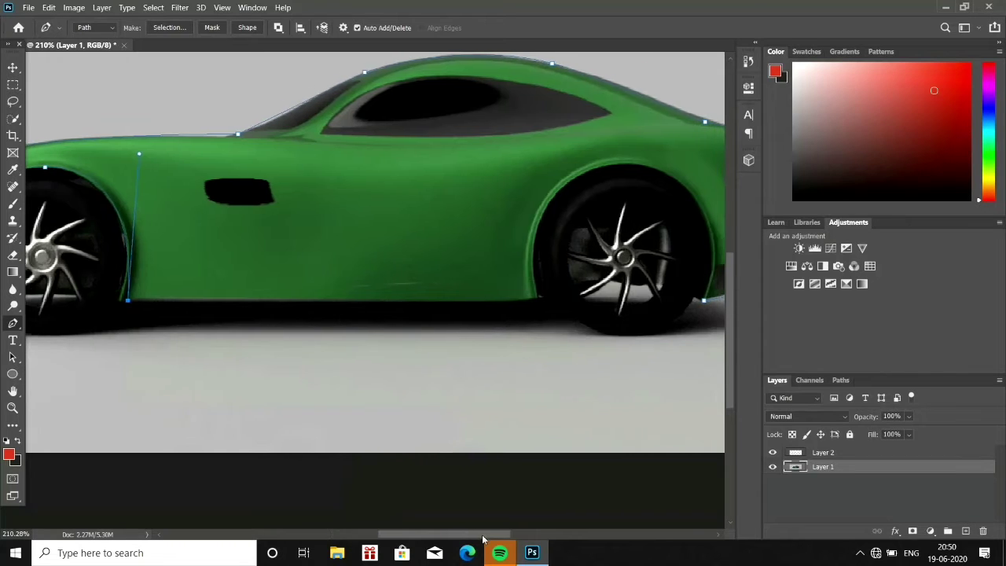
click(548, 301)
scroll(634, 166, right, 3)
drag(585, 166, 705, 169)
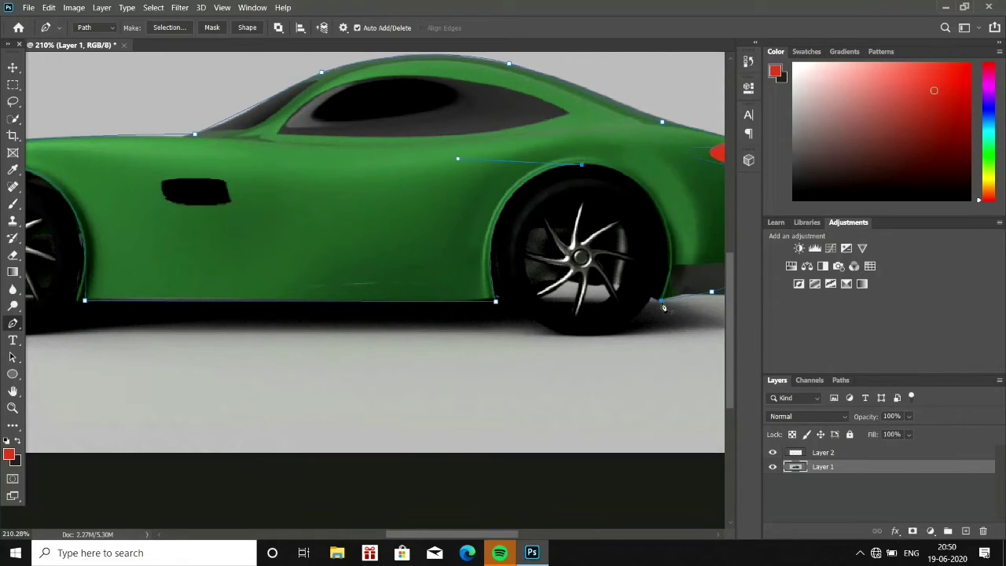
scroll(152, 363, down, 3)
scroll(57, 348, down, 3)
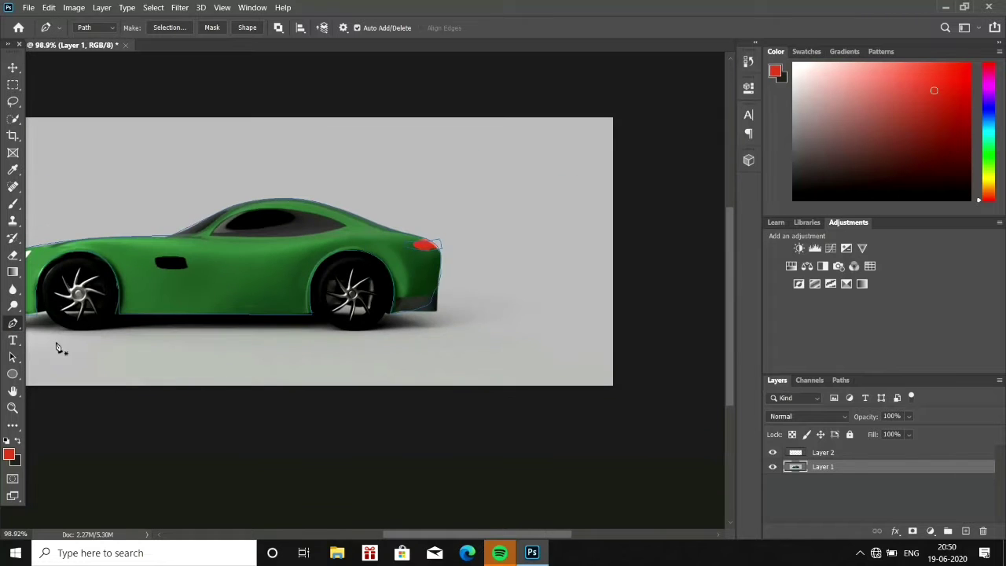
scroll(236, 343, up, 1)
scroll(429, 338, up, 1)
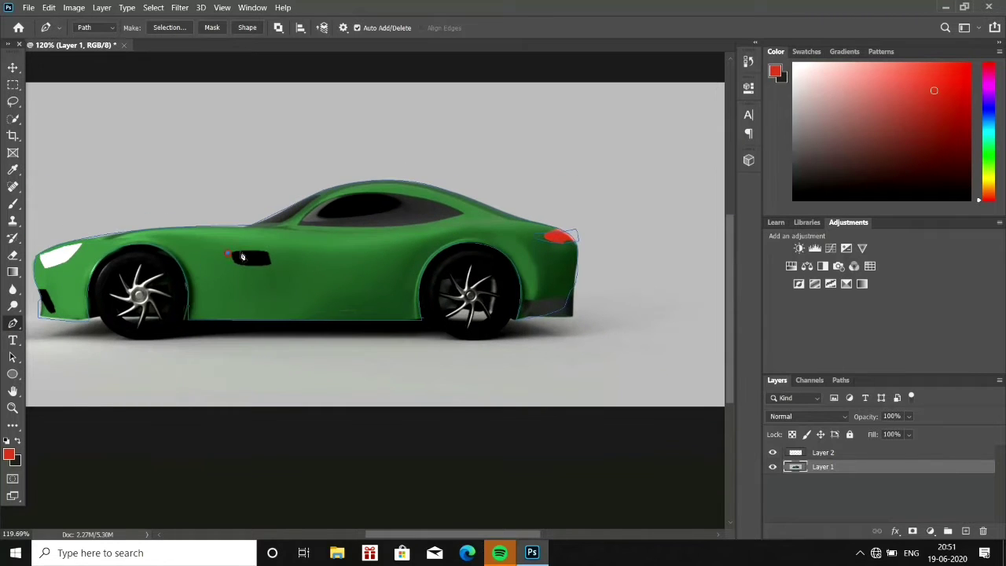
click(270, 253)
Bend the path along the roofline, across the door and along the rear roofline.
scroll(230, 248, up, 3)
scroll(476, 230, down, 5)
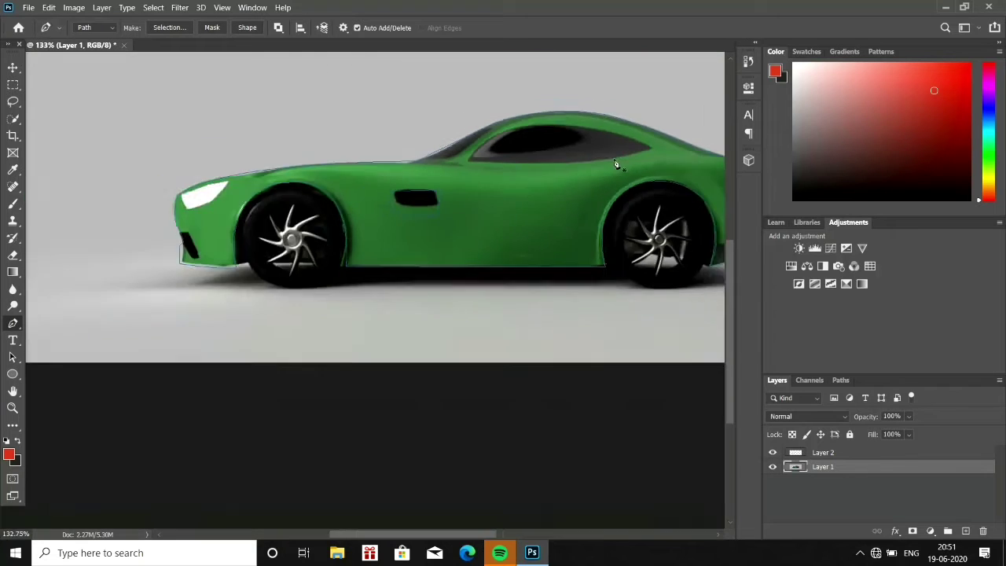
scroll(198, 171, up, 4)
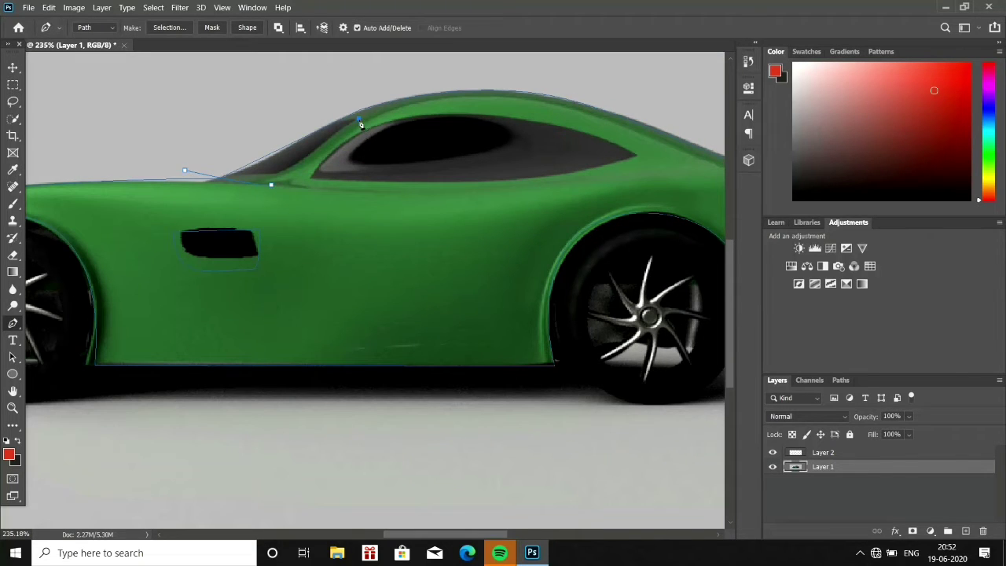
drag(359, 119, 291, 97)
drag(638, 154, 630, 229)
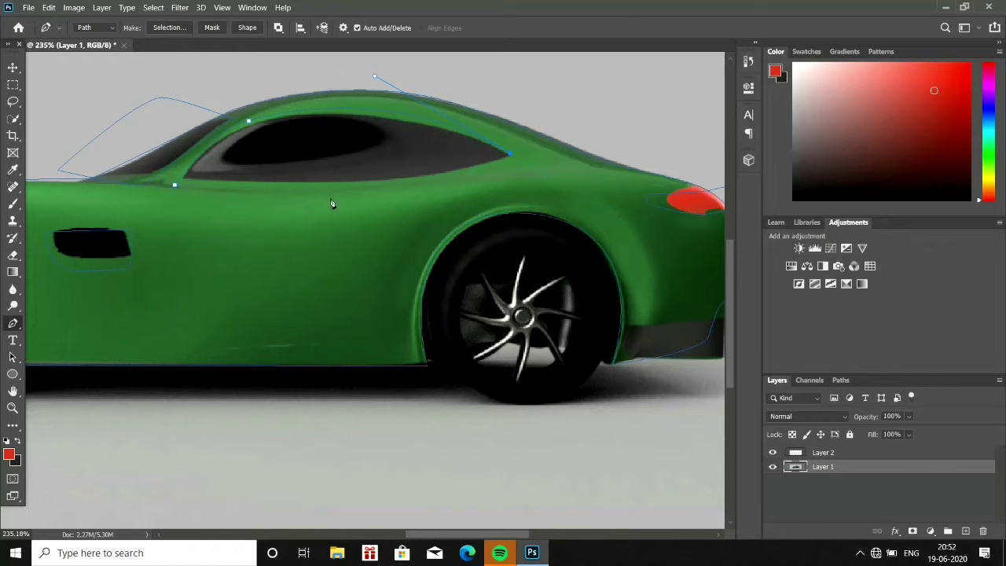
drag(308, 192, 177, 185)
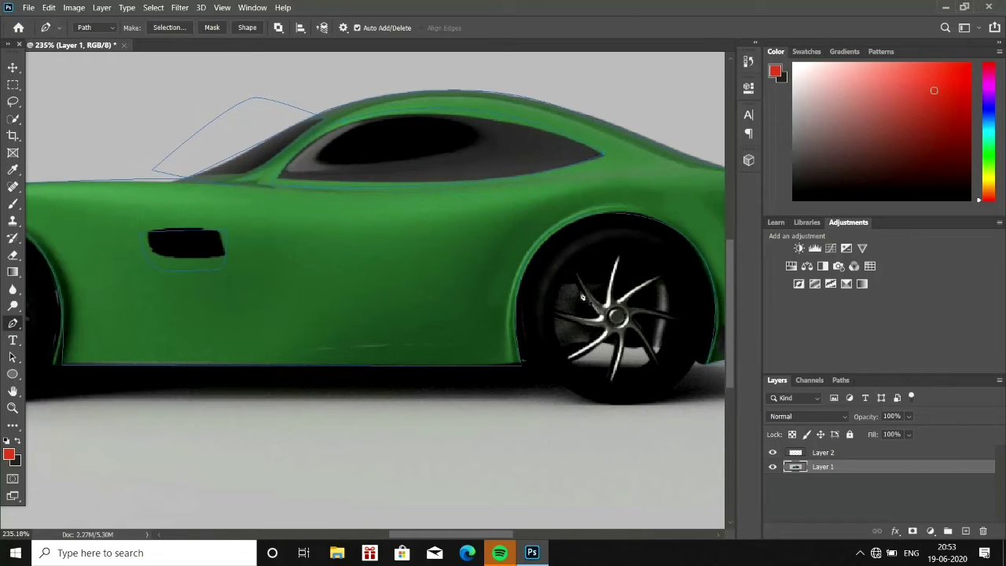
scroll(582, 296, down, 3)
scroll(408, 129, up, 5)
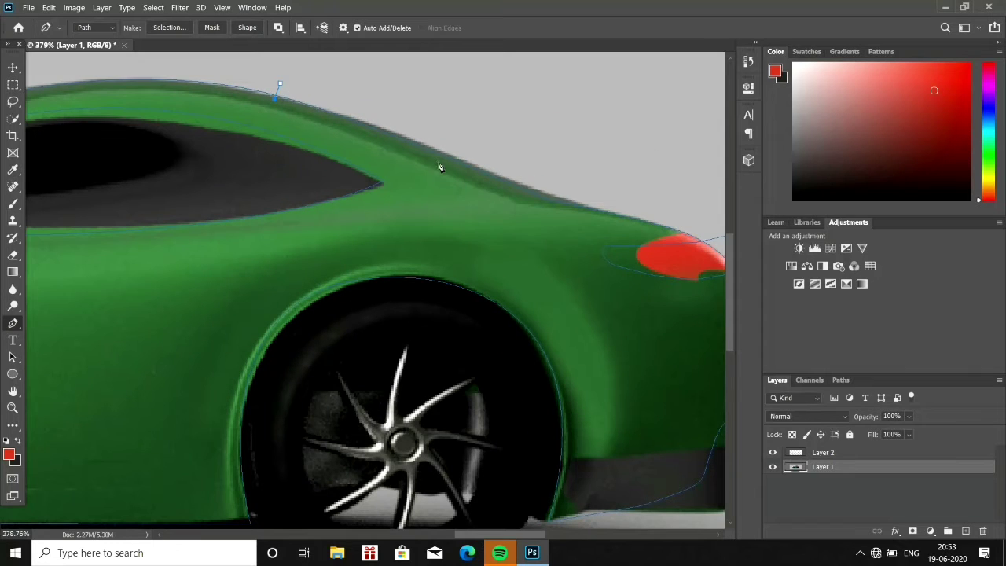
drag(481, 179, 550, 121)
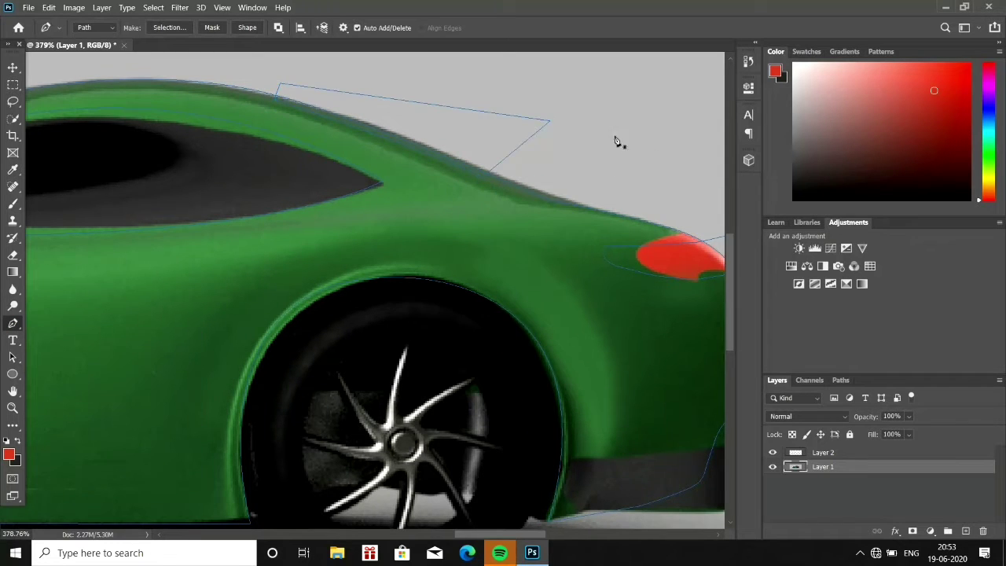
Curve the path over the rear wheel arch and add the lower door line.
scroll(206, 370, down, 1)
click(236, 506)
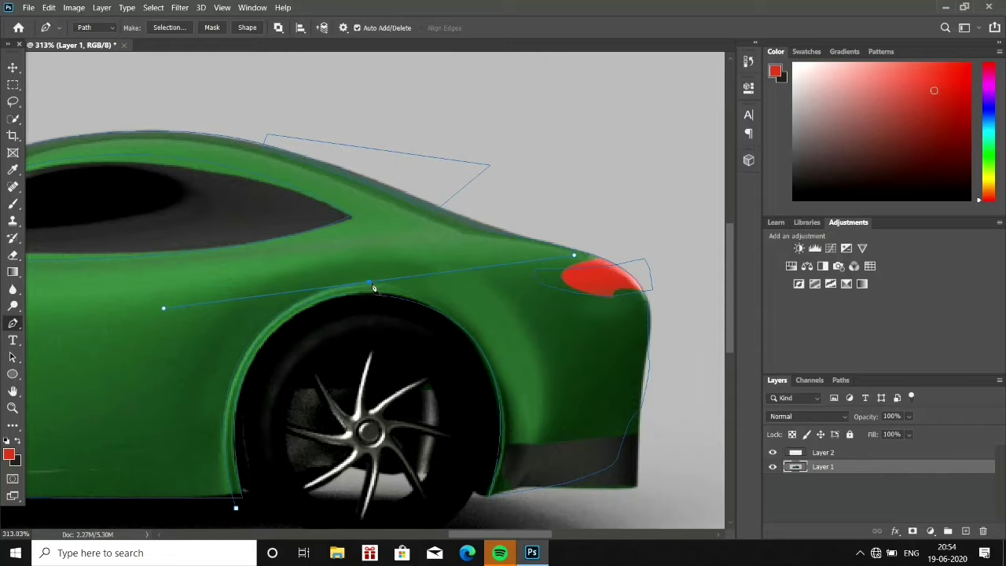
mouse_move(502, 504)
mouse_down()
mouse_move(521, 404)
mouse_move(470, 468)
mouse_up()
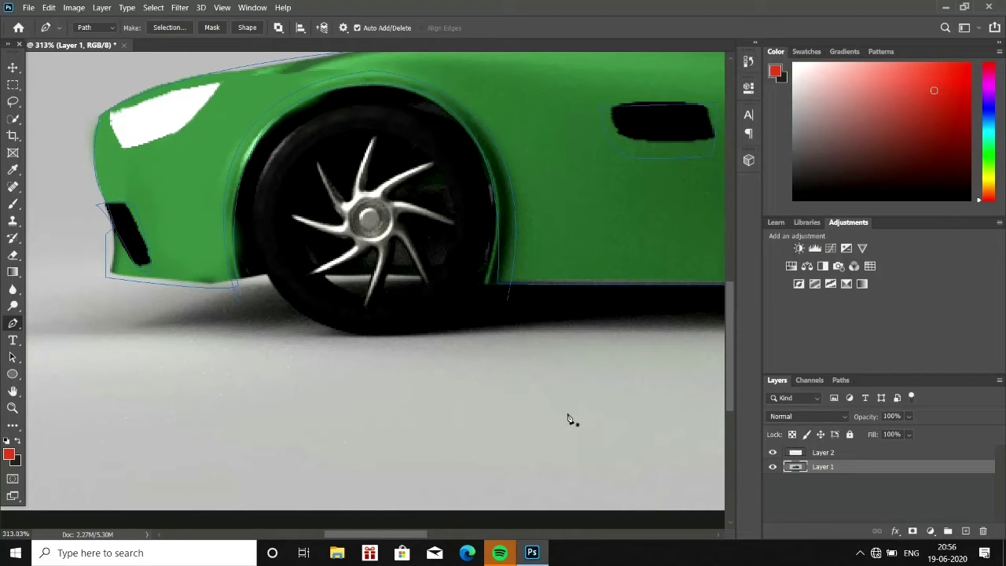
scroll(570, 418, down, 3)
scroll(503, 479, up, 2)
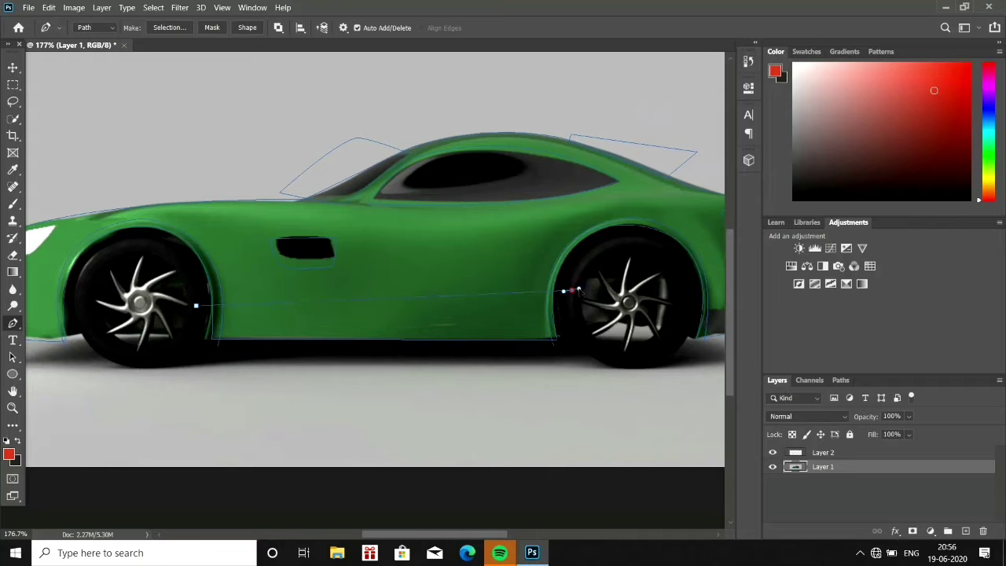
drag(571, 291, 660, 269)
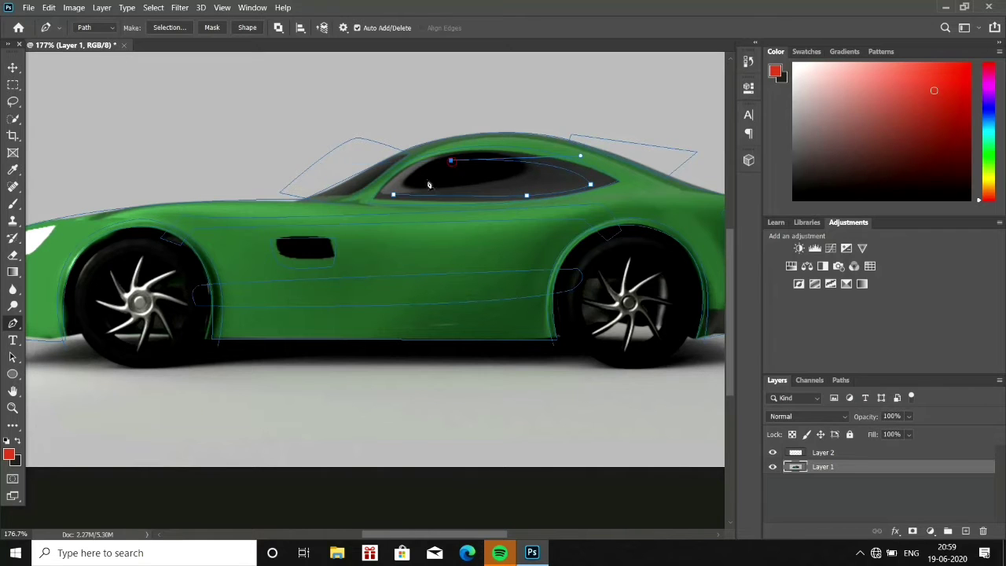
Finish the window path, make Layer 1 active again and fit the whole car in view.
key(Escape)
click(831, 453)
key(alt+bracketleft)
scroll(385, 362, left, 5)
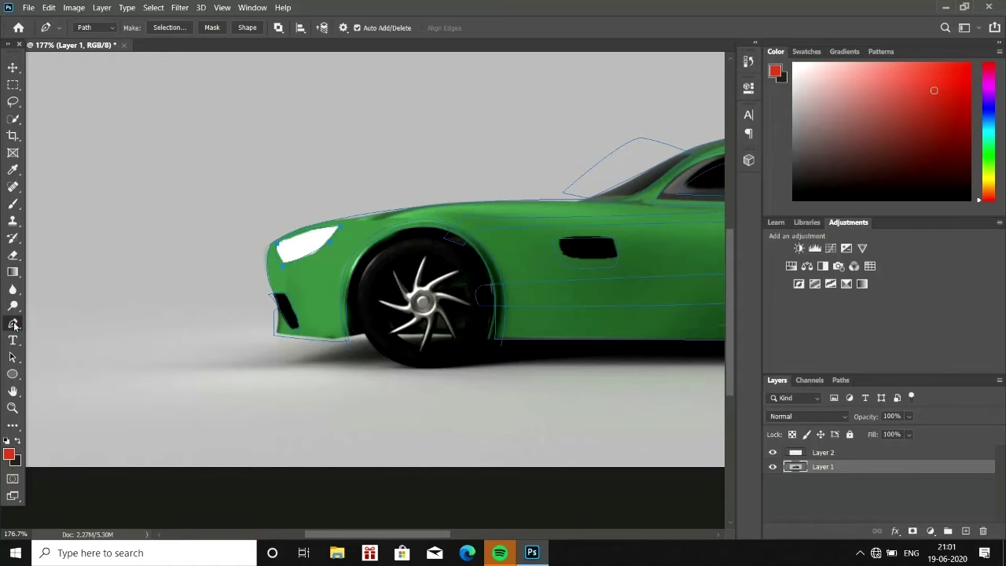
key(ctrl+0)
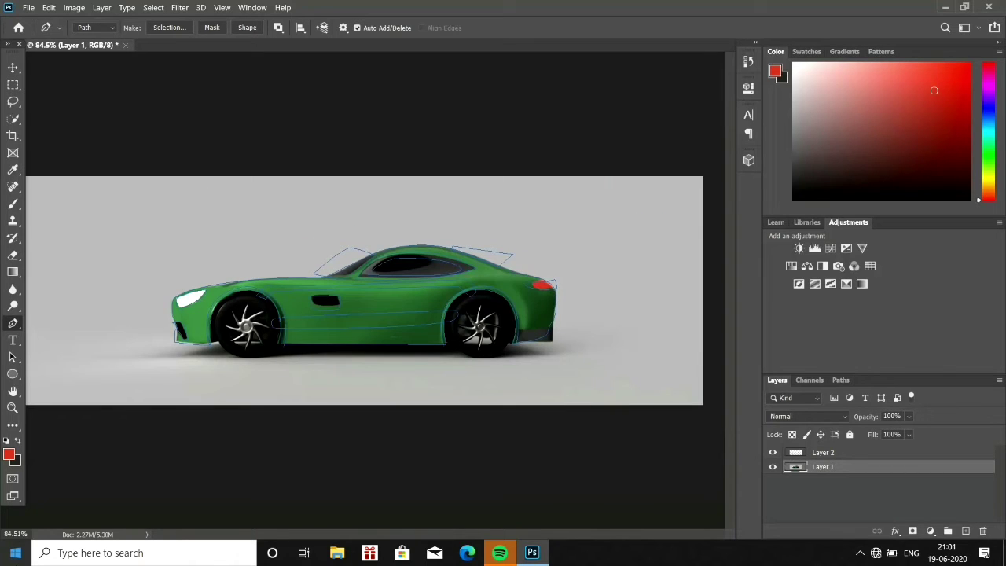
Delete Layer 2, then undo to bring it back.
click(837, 456)
key(Delete)
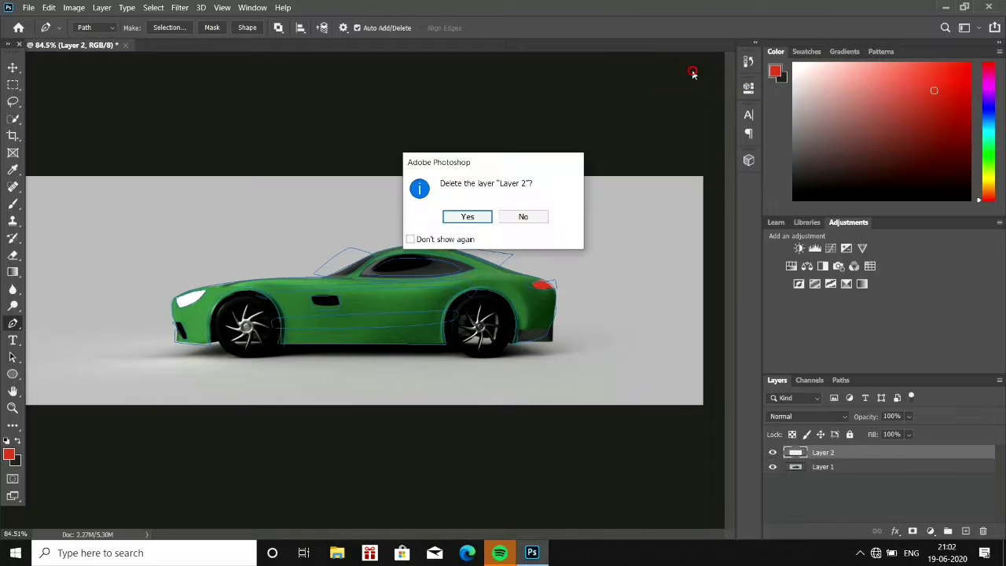
key(Return)
key(ctrl+z)
key(a)
scroll(196, 352, up, 3)
Convert the car body path into a selection with no feathering.
right_click(196, 352)
click(225, 129)
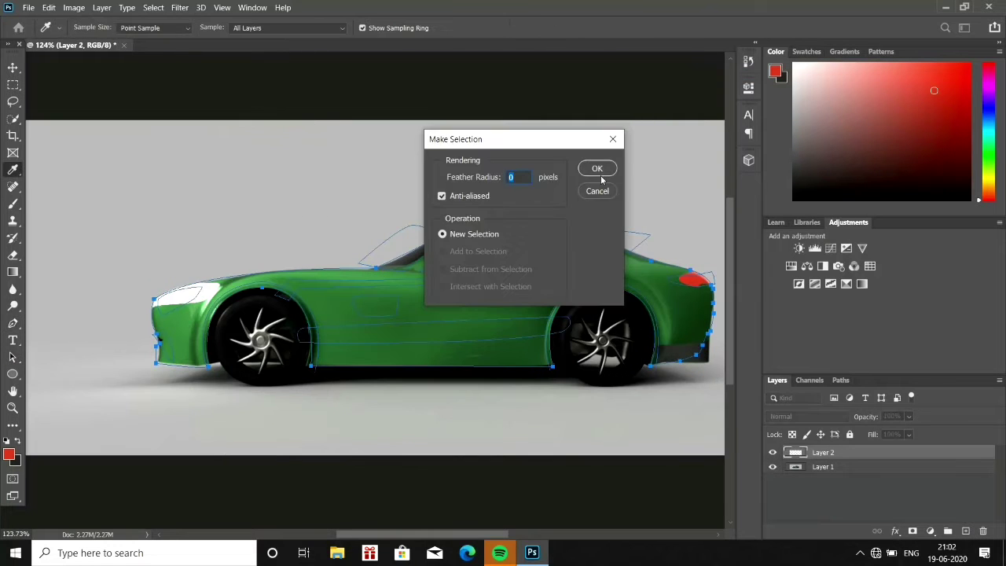
click(595, 166)
right_click(416, 226)
click(444, 296)
click(595, 167)
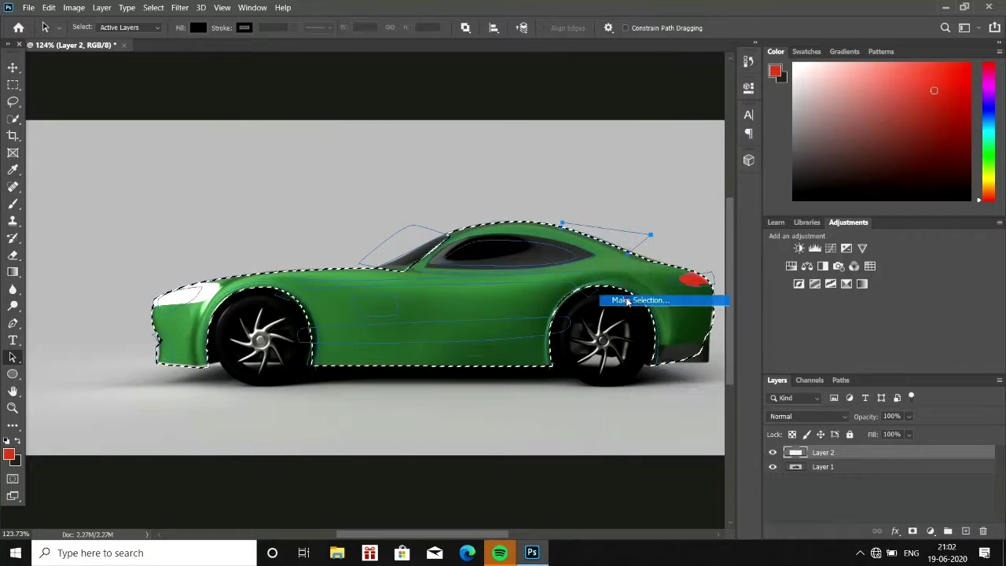
click(626, 301)
click(586, 168)
click(679, 279)
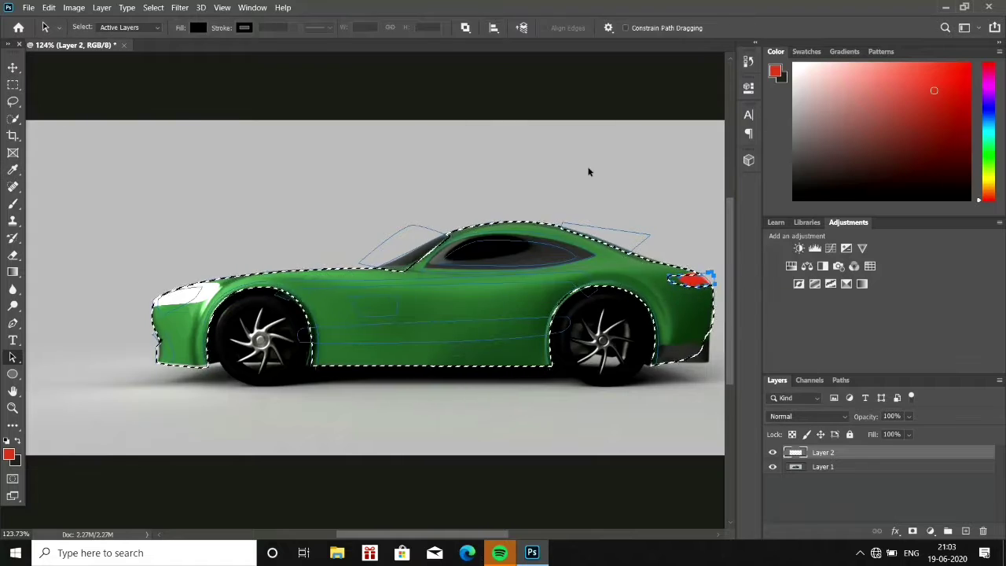
Subtract the headlight and front bumper shapes from the body selection.
right_click(172, 295)
click(213, 132)
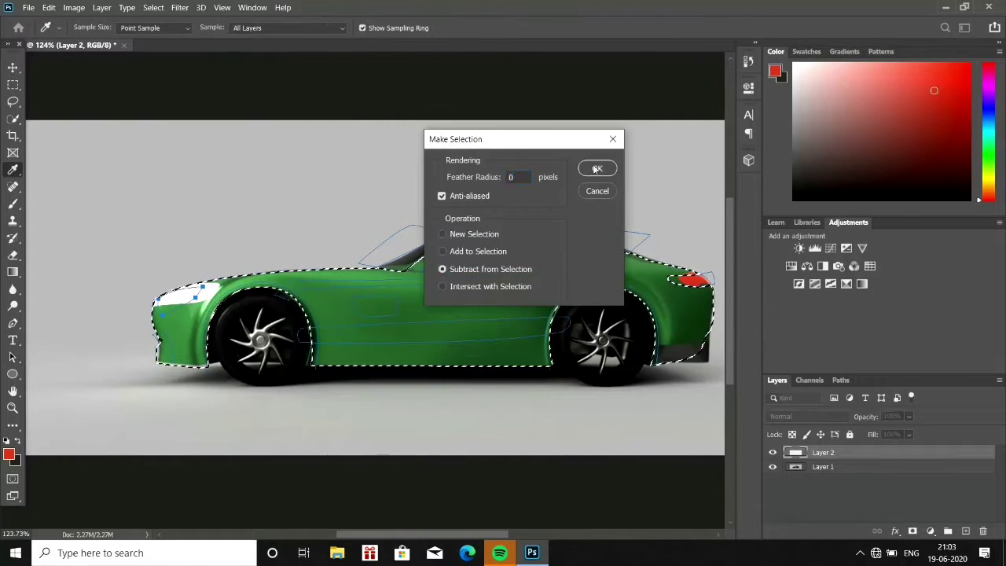
click(597, 169)
right_click(170, 347)
click(213, 108)
click(597, 167)
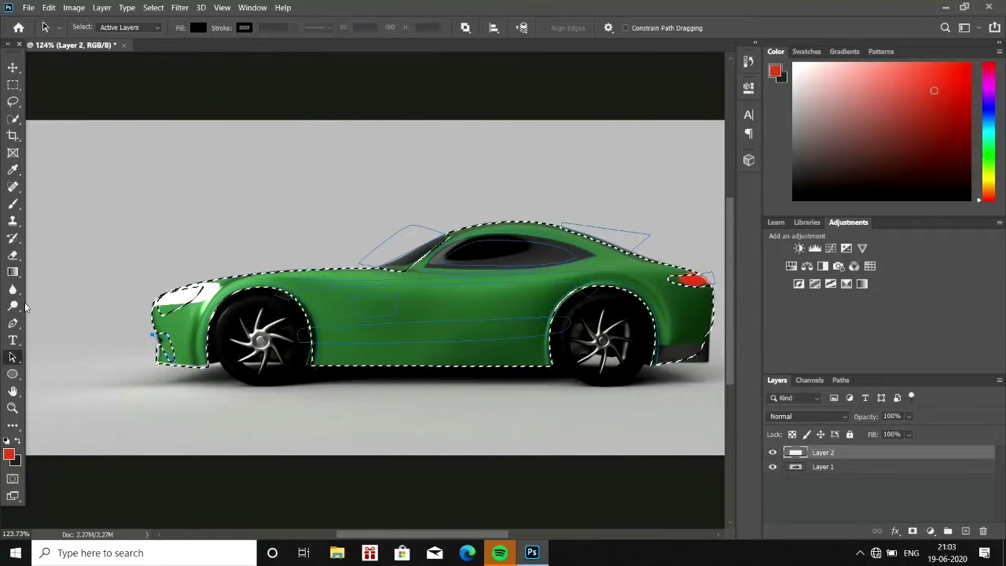
Sample a light green from the body and brush it across the car's side.
click(13, 170)
click(190, 308)
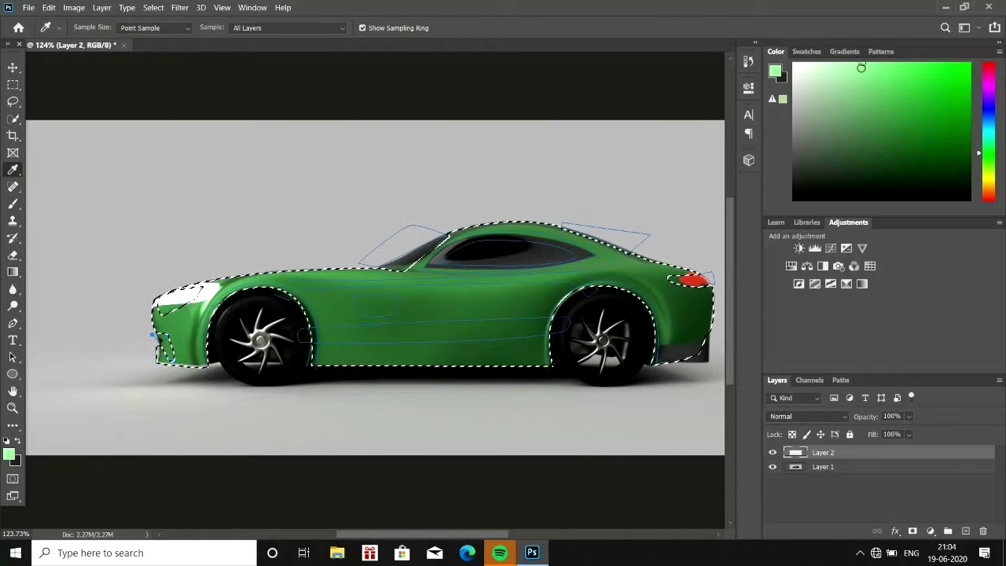
key(b)
right_click(387, 147)
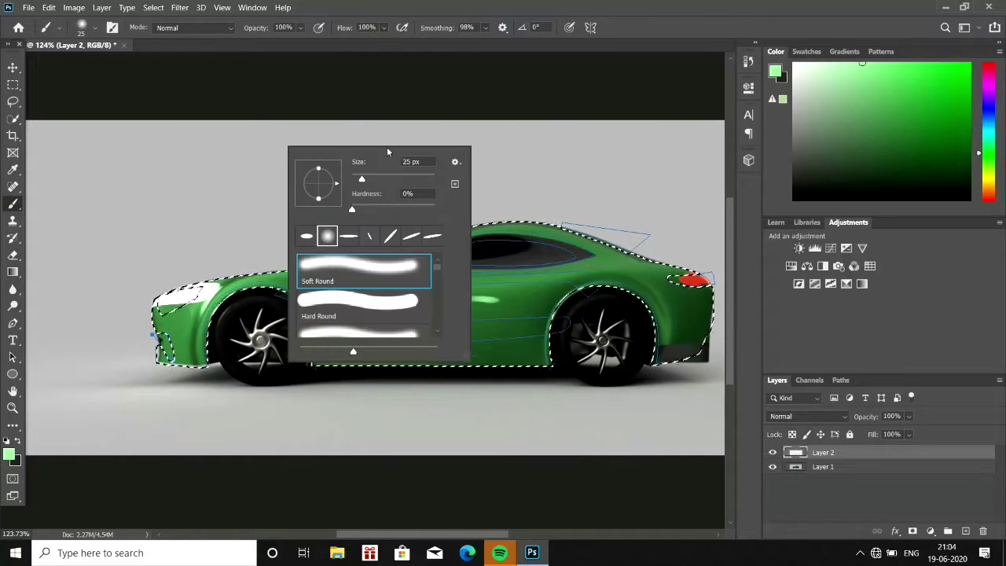
drag(361, 179, 385, 179)
mouse_move(157, 314)
mouse_down()
mouse_move(388, 330)
mouse_move(414, 317)
mouse_up()
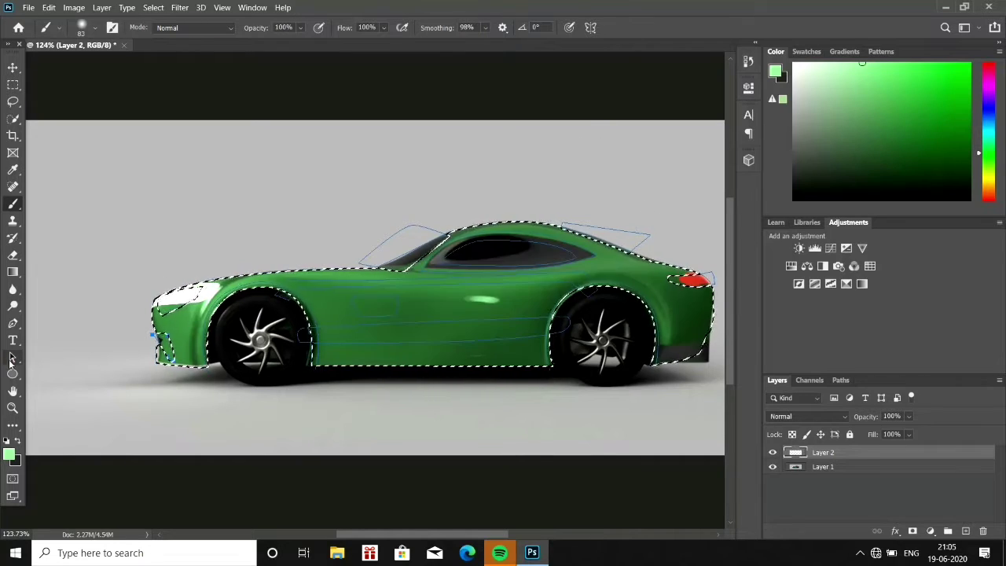
Remove the window from the selection and paint the front fender light green.
click(13, 358)
right_click(432, 231)
click(472, 285)
key(b)
mouse_move(146, 303)
mouse_down()
mouse_move(319, 267)
mouse_move(74, 341)
mouse_move(503, 299)
mouse_move(260, 337)
mouse_move(723, 314)
mouse_move(665, 269)
mouse_up()
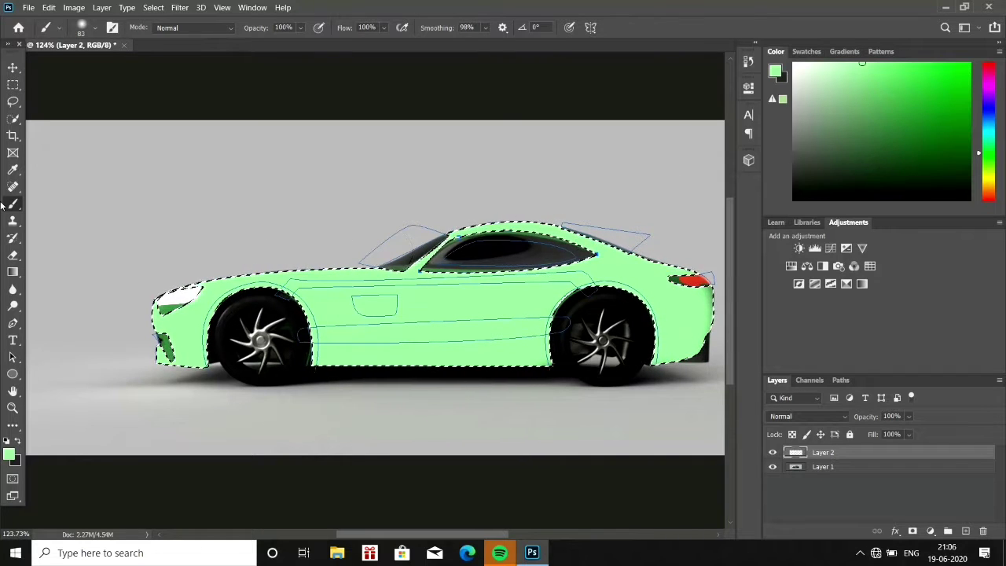
Deselect the body and add a new empty Layer 3 beneath it.
click(12, 170)
key(ctrl+d)
ctrl+click(966, 531)
Make Layer 2 active and set black as the paint colour.
click(38, 197)
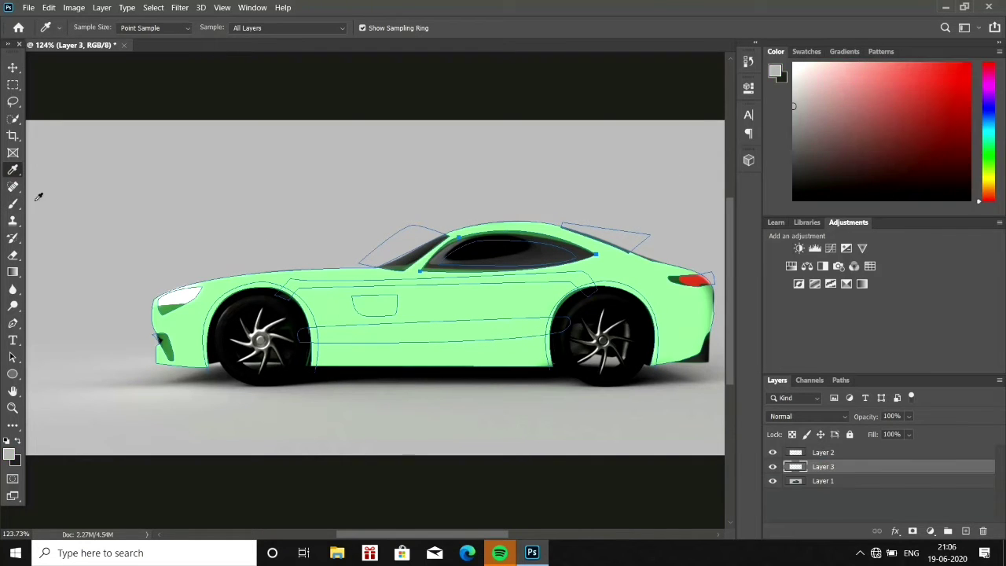
key(b)
key(alt+bracketright)
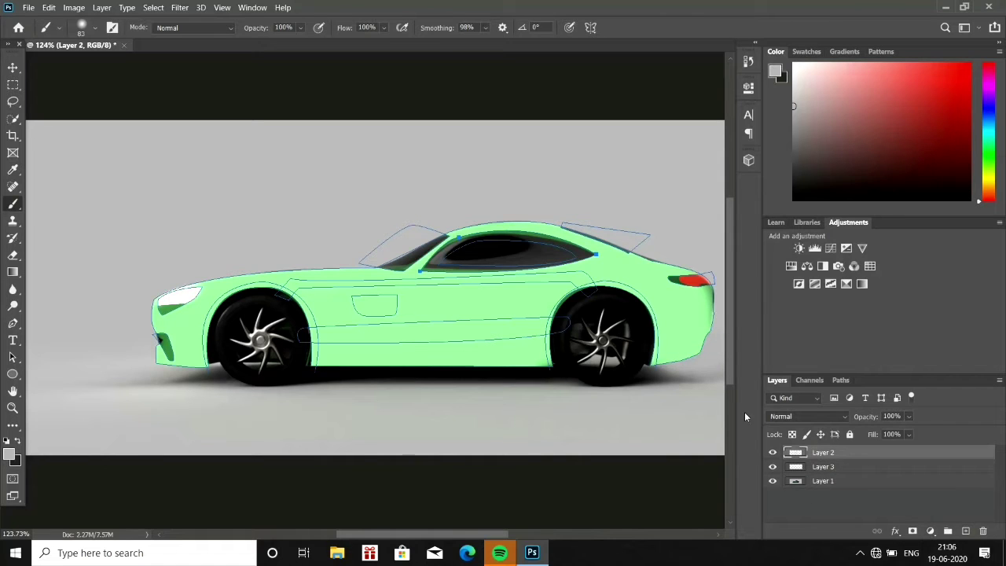
key(alt+bracketleft)
key(p)
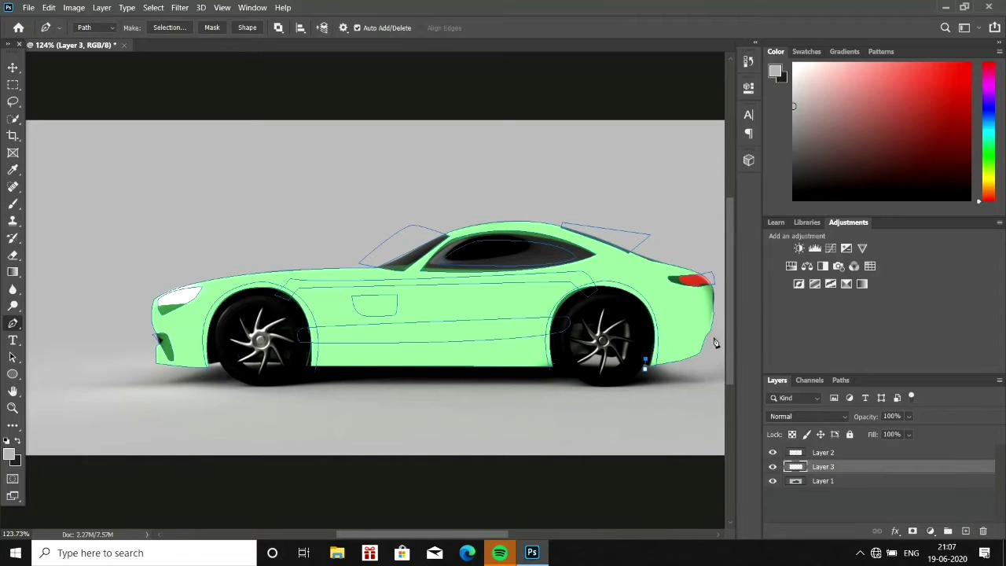
key(alt+bracketright)
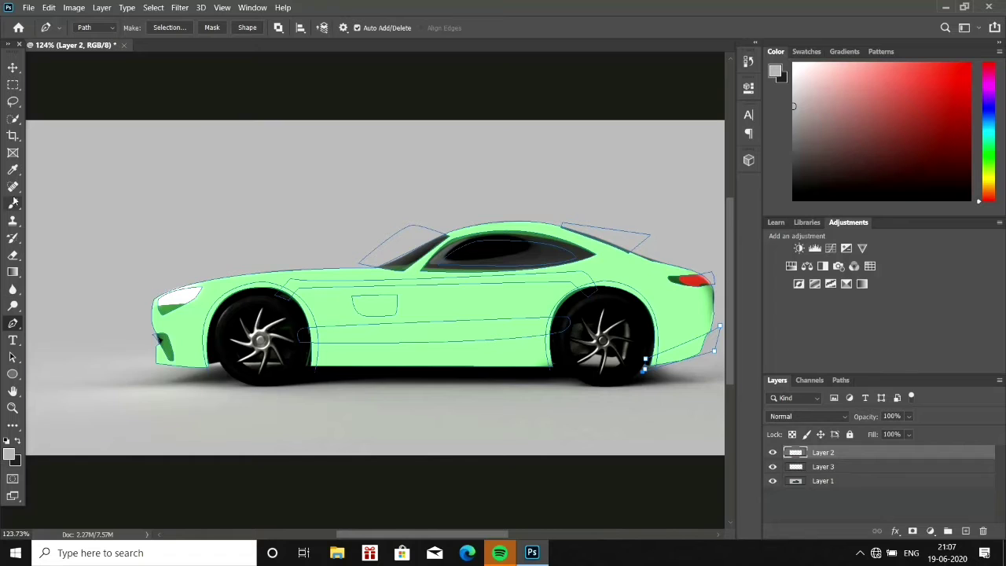
click(13, 170)
key(d)
key(a)
Convert the rear lower bumper path into a selection and brush it black.
right_click(676, 346)
click(707, 74)
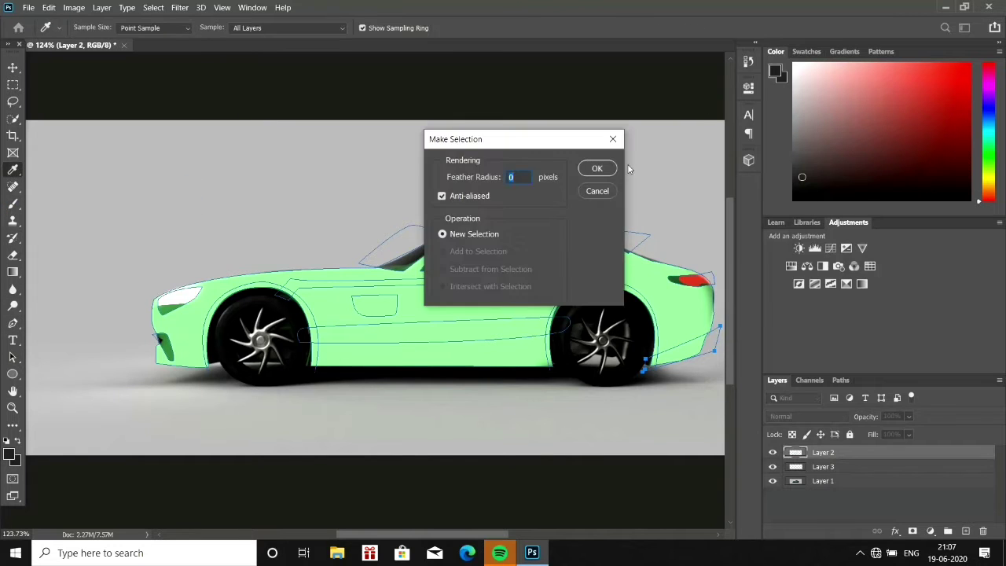
click(597, 168)
right_click(651, 320)
click(684, 73)
click(594, 168)
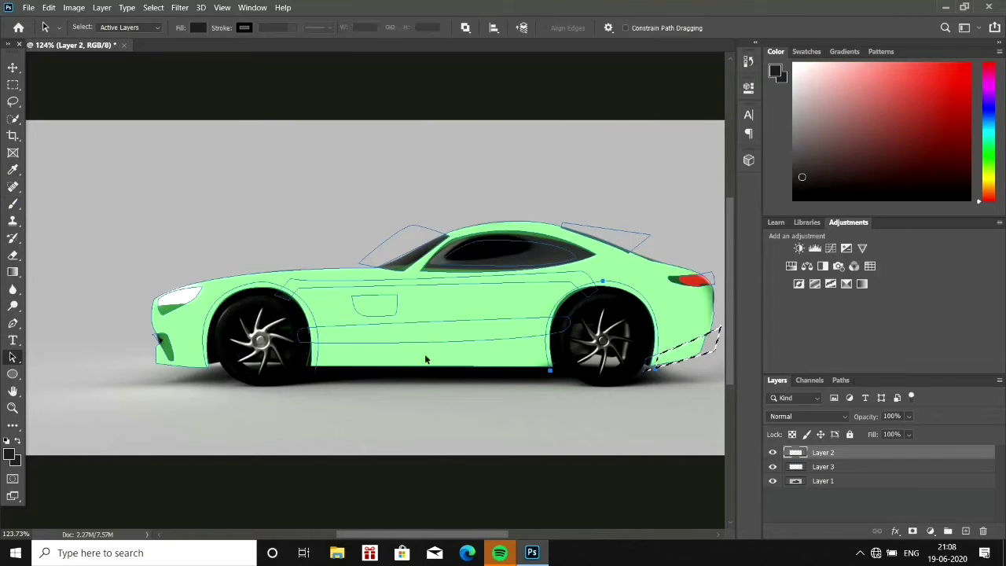
key(b)
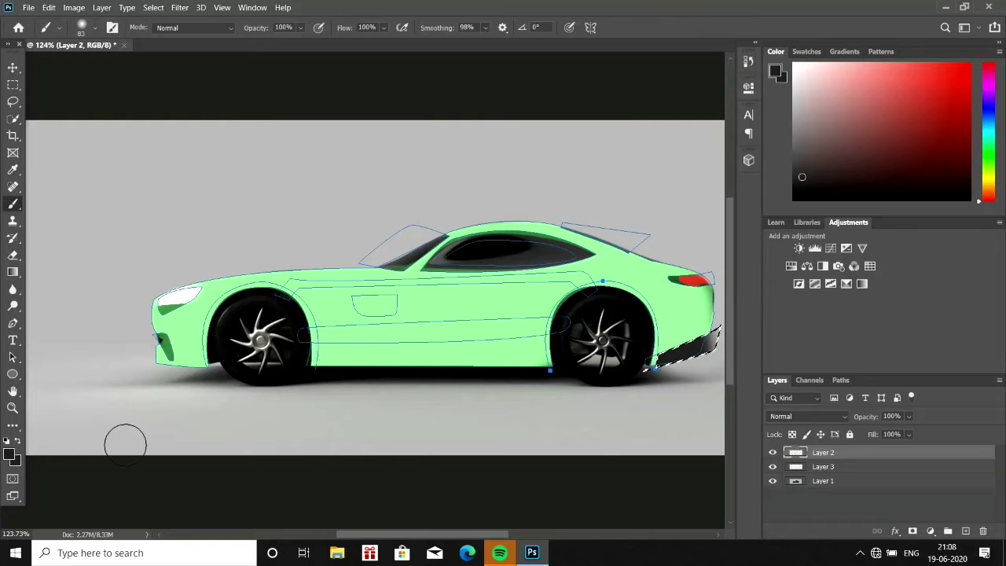
Fit the whole car in view and add a new Layer 4 on top.
key(e)
scroll(665, 464, up, 4)
scroll(417, 382, up, 7)
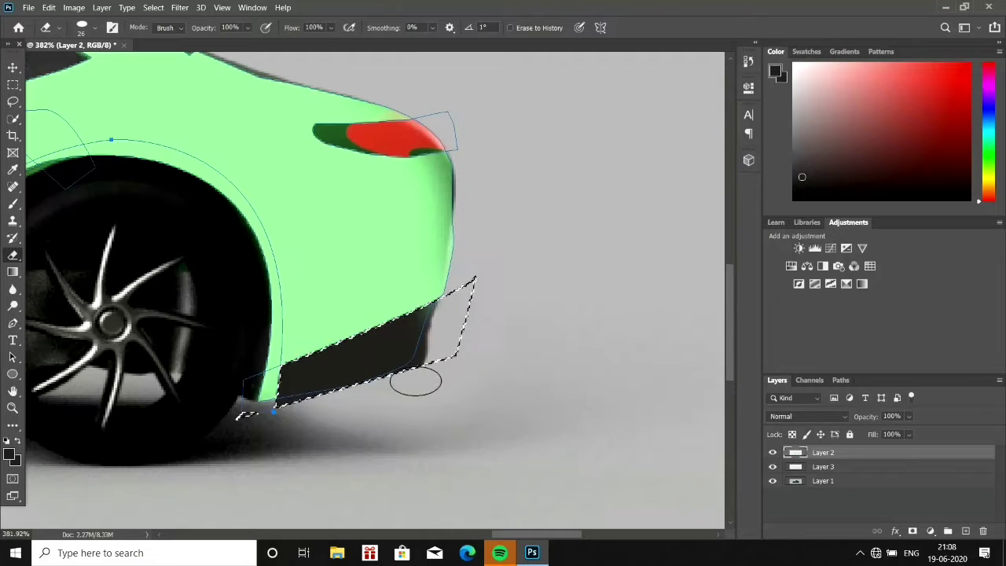
scroll(466, 435, up, 5)
key(ctrl+0)
key(ctrl+shift+alt+n)
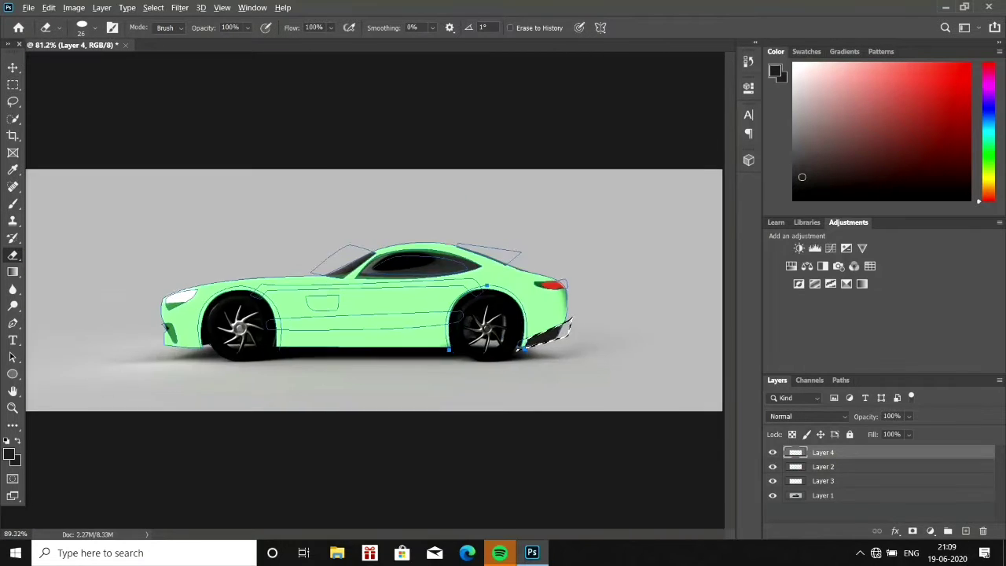
Select the side window path and paint the window area black.
scroll(204, 338, up, 4)
key(a)
right_click(520, 207)
click(566, 279)
click(598, 169)
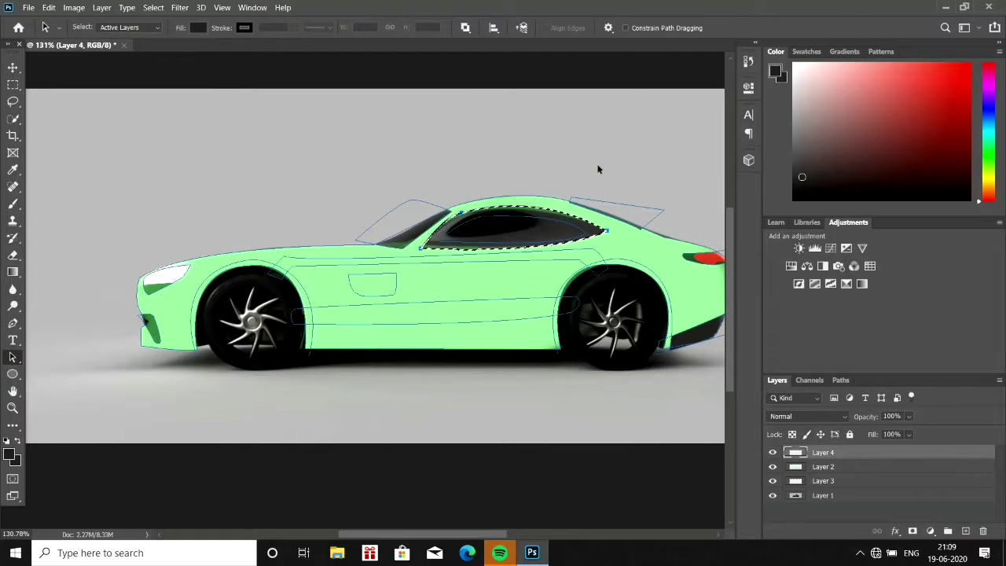
click(13, 204)
drag(432, 236, 597, 228)
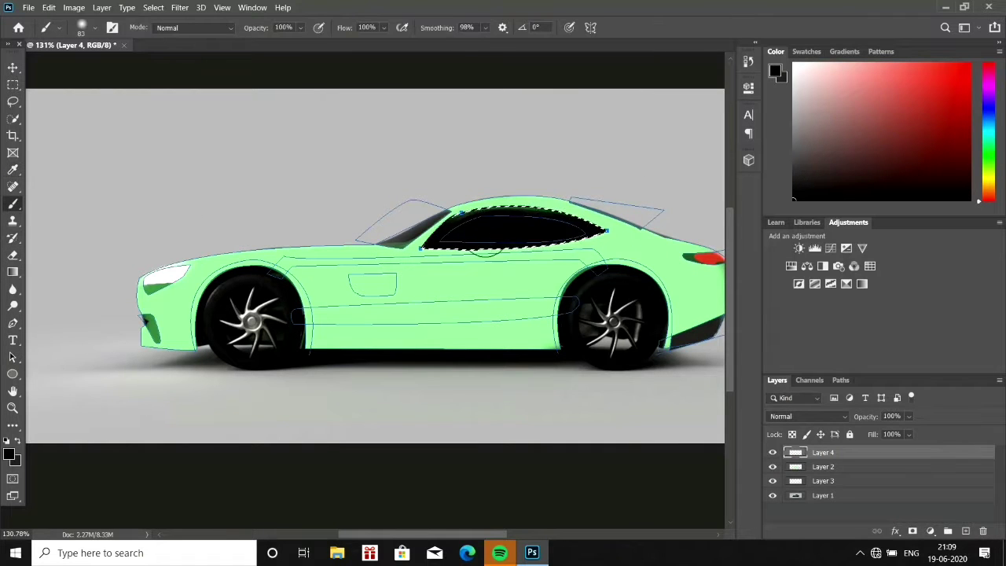
Select the inner side window path and paint it grey.
click(12, 357)
right_click(470, 211)
click(519, 298)
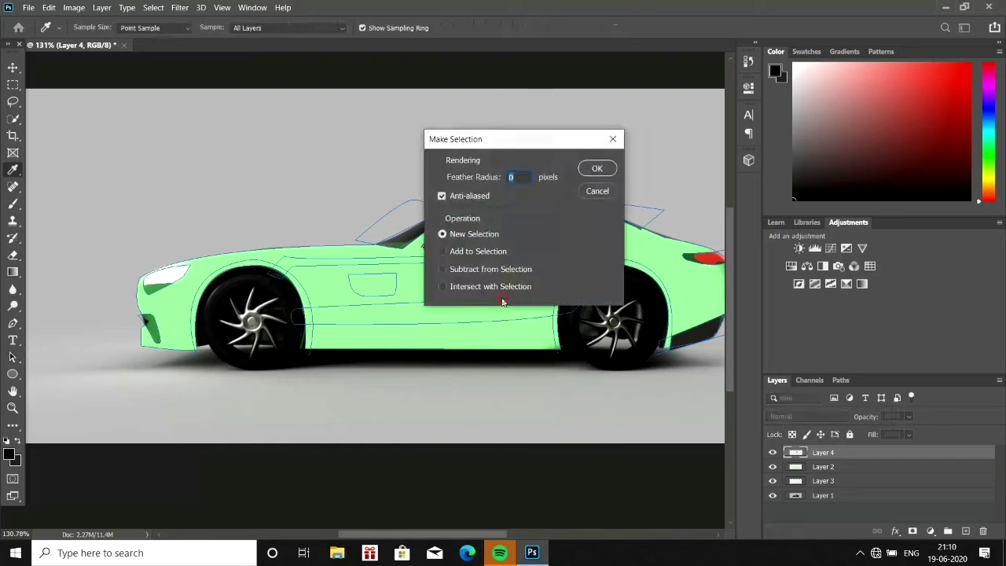
key(Return)
key(b)
drag(472, 227, 658, 228)
Paint the front windscreen strip black.
key(a)
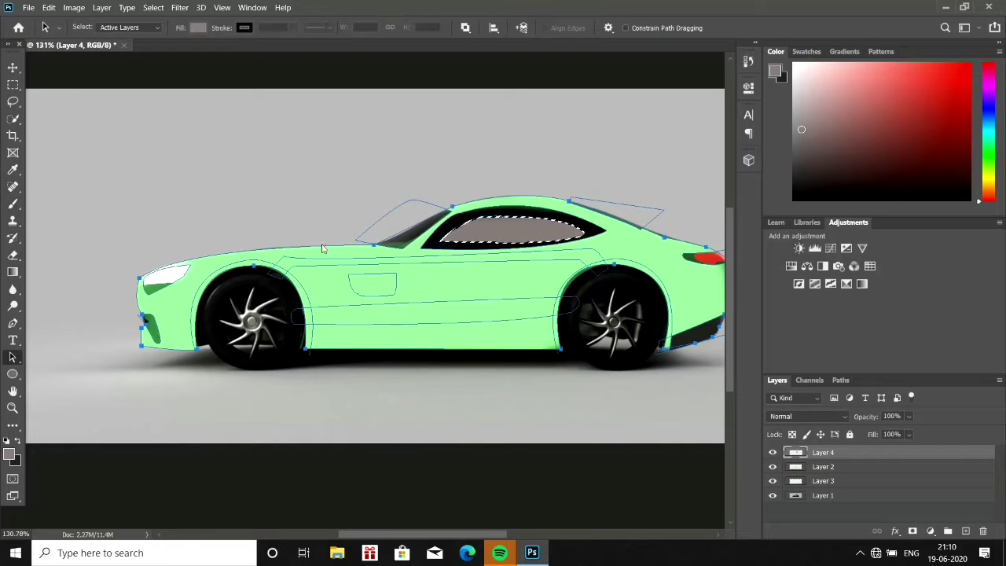
click(393, 208)
key(Return)
key(d)
key(b)
drag(385, 236, 414, 214)
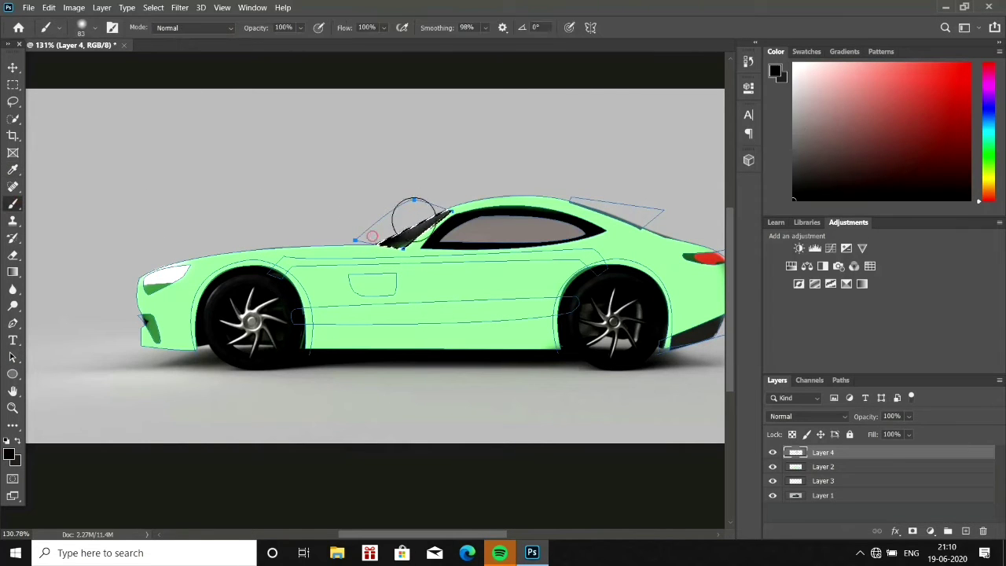
Select the rear roofline strip by intersecting the body path with the rear window area.
key(a)
click(597, 168)
right_click(618, 198)
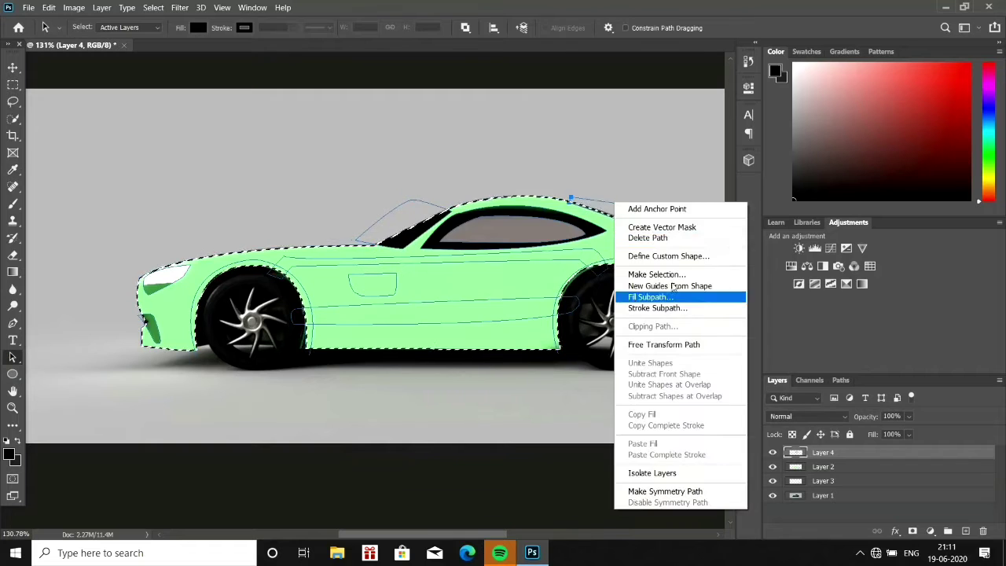
click(652, 277)
click(441, 286)
key(Return)
key(b)
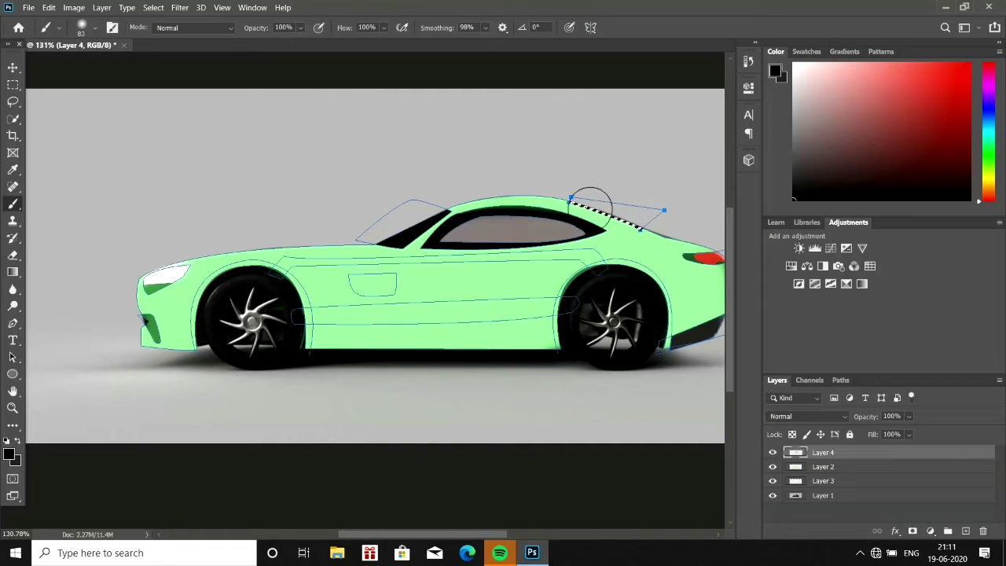
Make Layer 3 active and begin converting the car body outline into a selection.
key(a)
click(823, 480)
right_click(201, 234)
click(236, 313)
Confirm the body outline selection and paint the headlight area grey.
key(Return)
key(i)
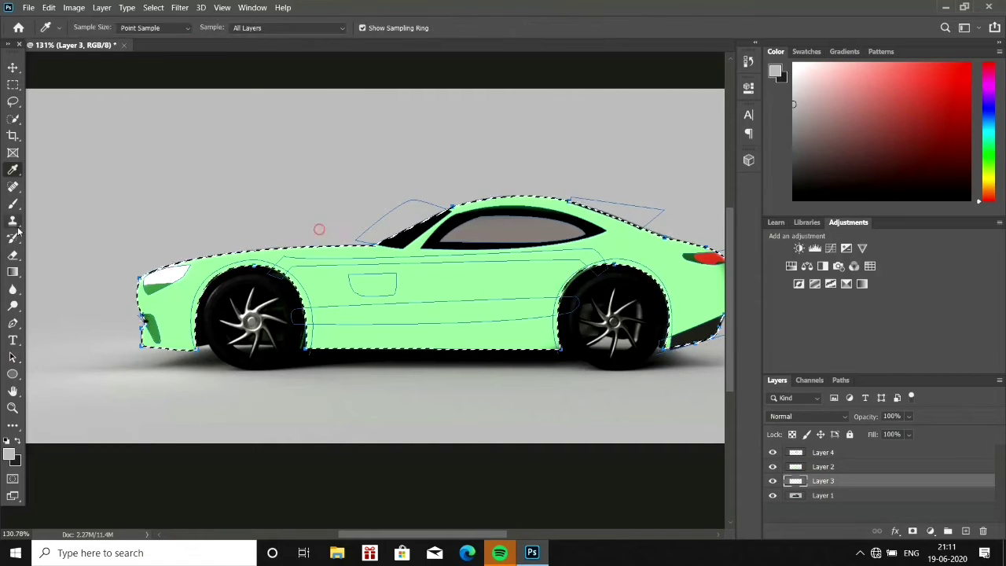
click(13, 203)
click(163, 275)
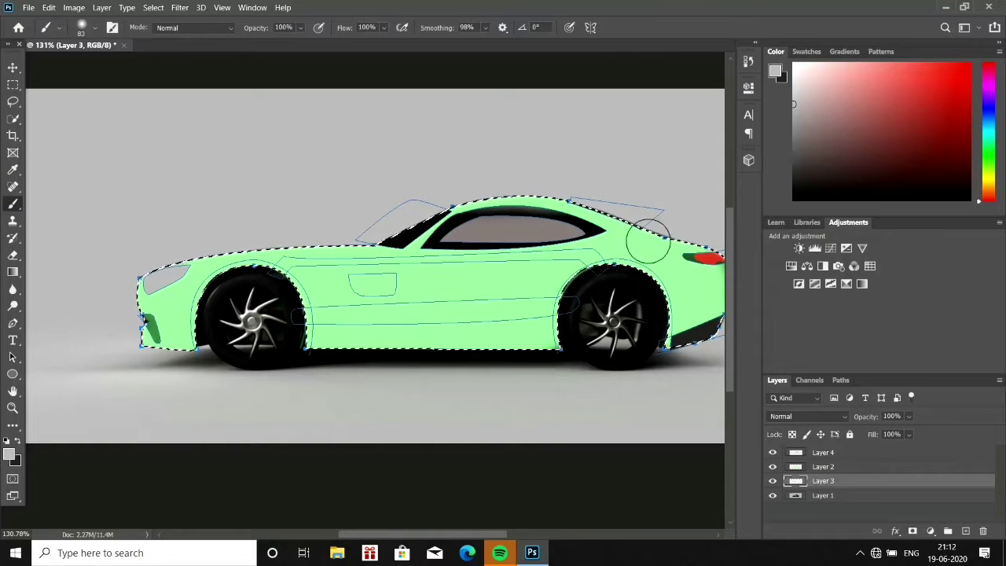
scroll(718, 348, right, 3)
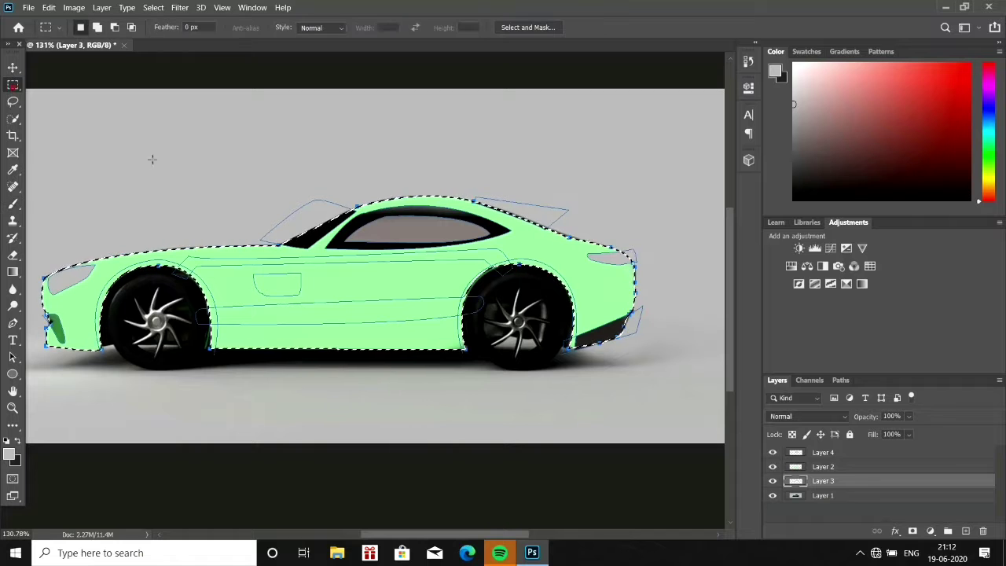
Select the background around the car, excluding the body outline, brush over it, and deselect.
drag(33, 104, 665, 400)
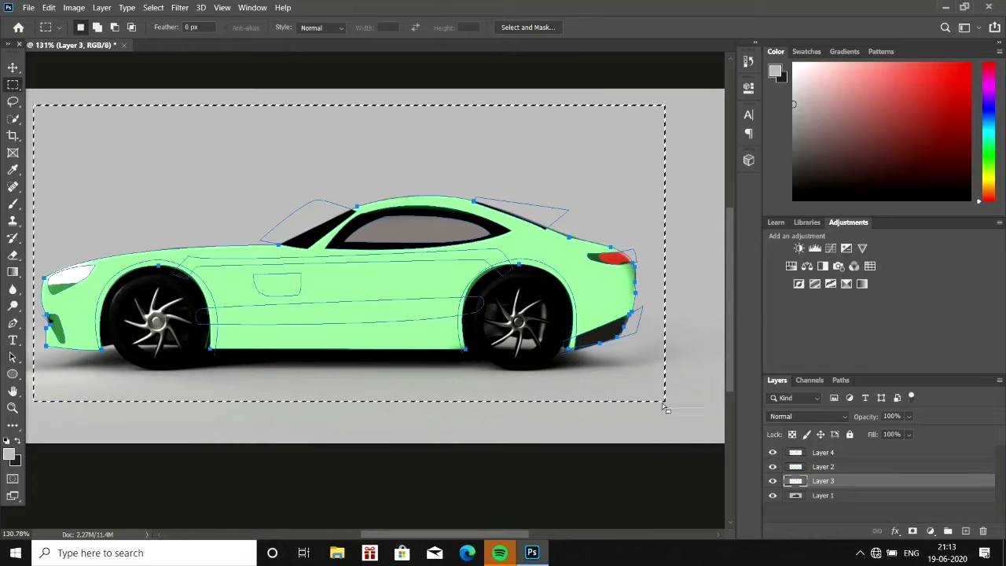
click(13, 357)
right_click(97, 259)
click(165, 301)
key(Return)
key(b)
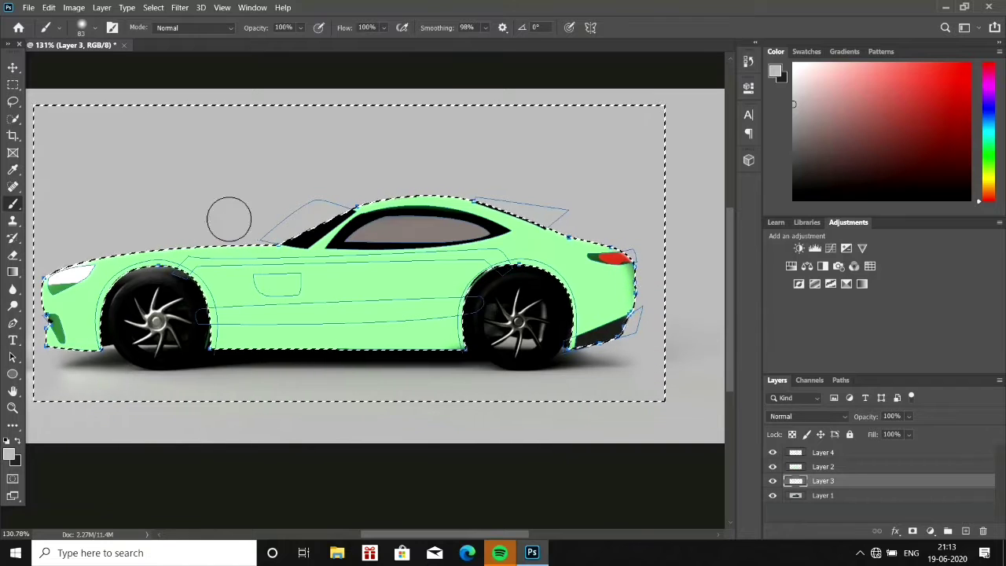
key(ctrl+d)
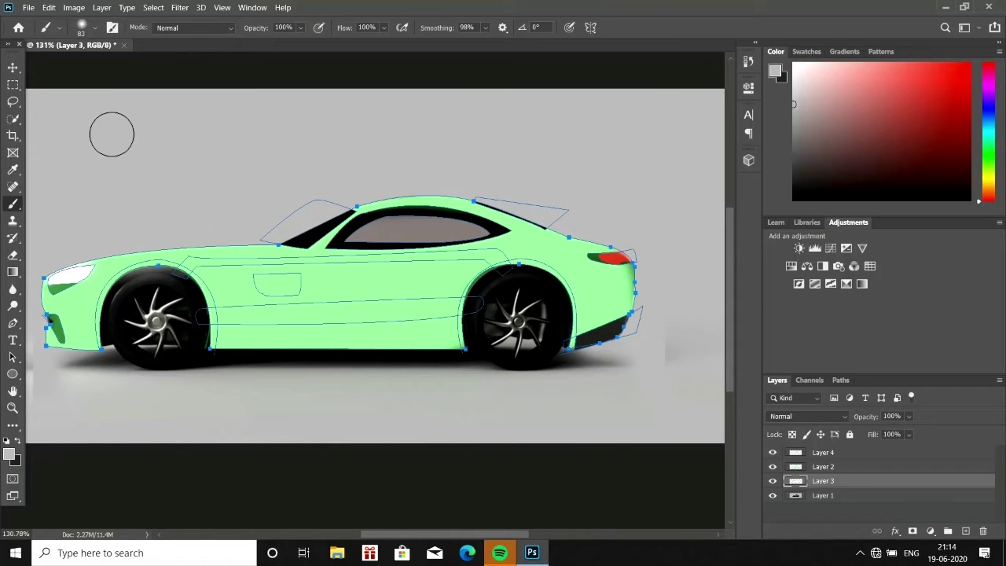
Make Layer 4 active and select the headlight path for a soft grey tint.
click(822, 453)
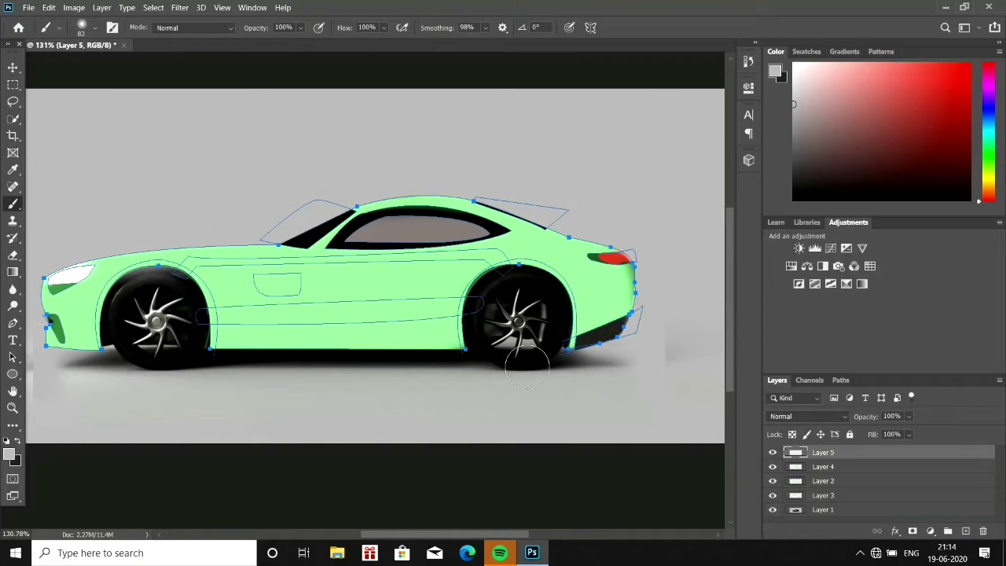
key(a)
right_click(71, 233)
click(110, 330)
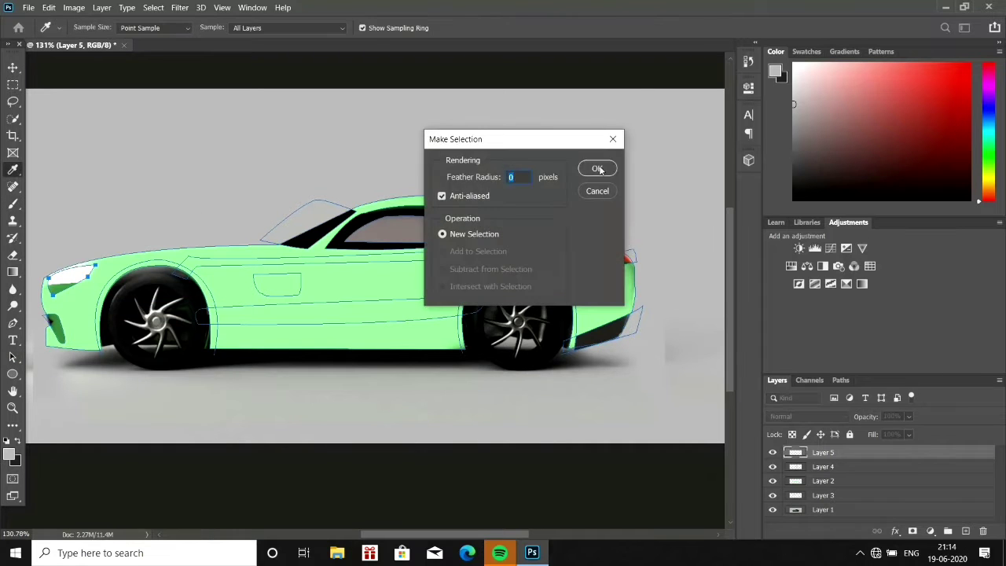
click(591, 168)
key(b)
Select the taillight path and brush it bright red.
key(a)
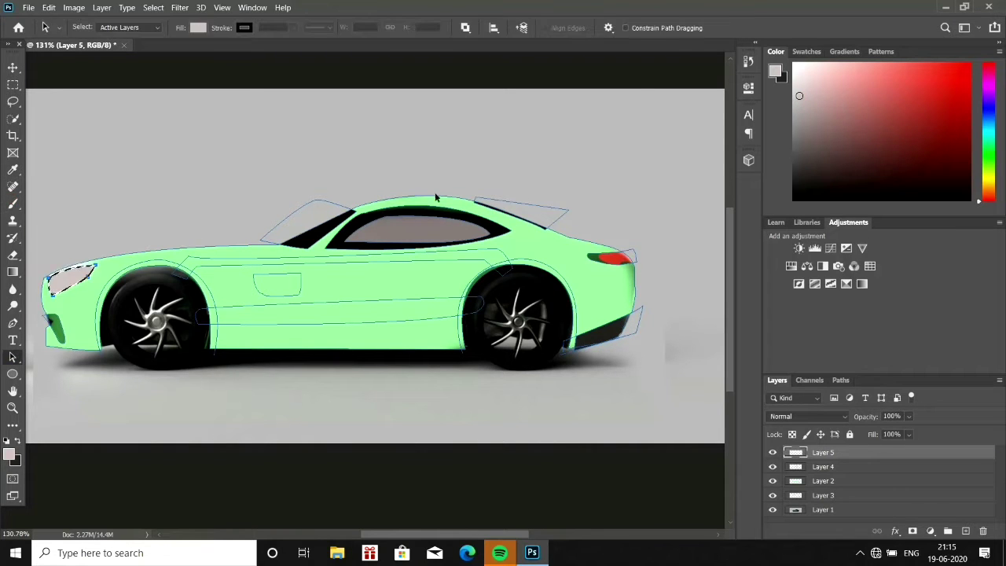
right_click(436, 196)
click(472, 236)
click(590, 168)
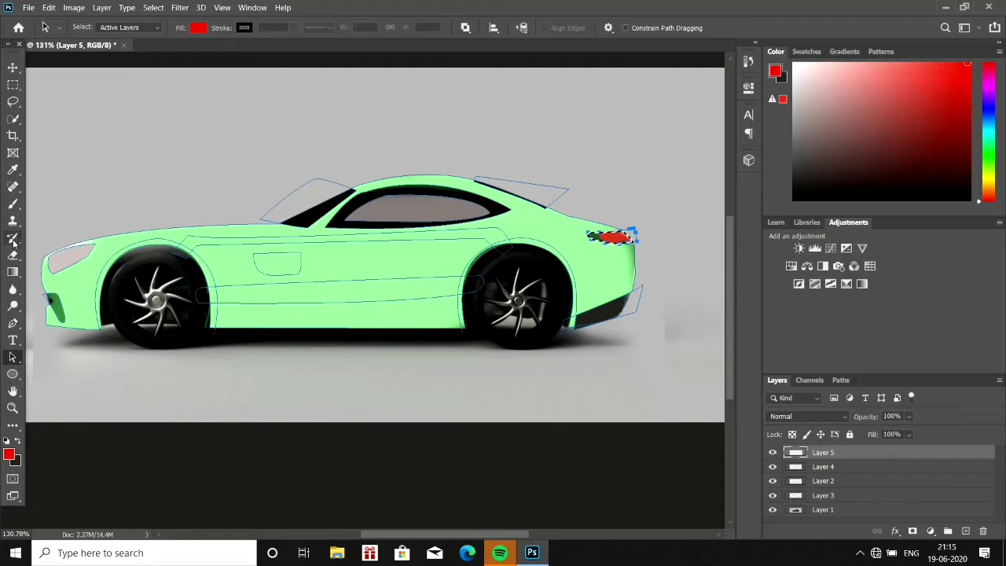
key(b)
Start converting the car body outline path into a selection again.
click(13, 357)
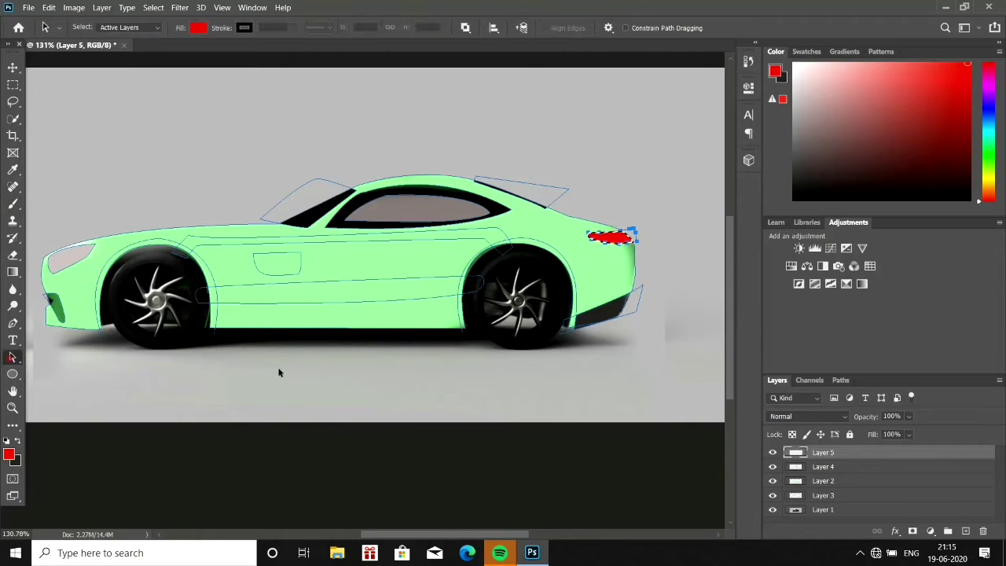
right_click(228, 228)
click(271, 296)
Turn the car body outline path into a selection using Make Selection.
click(590, 166)
right_click(293, 188)
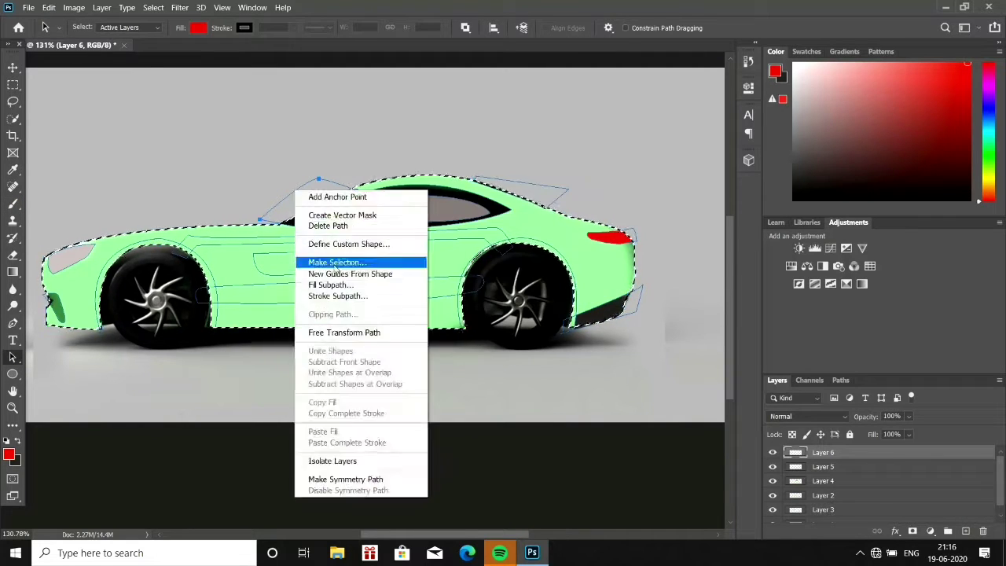
click(336, 259)
click(590, 167)
right_click(393, 186)
click(595, 165)
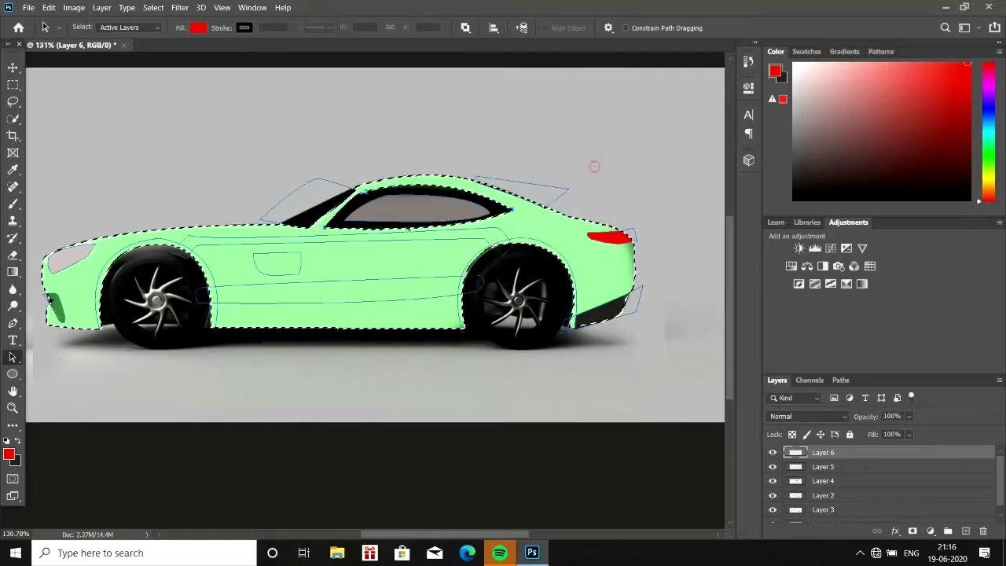
right_click(278, 217)
click(330, 301)
click(598, 168)
right_click(369, 230)
click(404, 306)
click(598, 169)
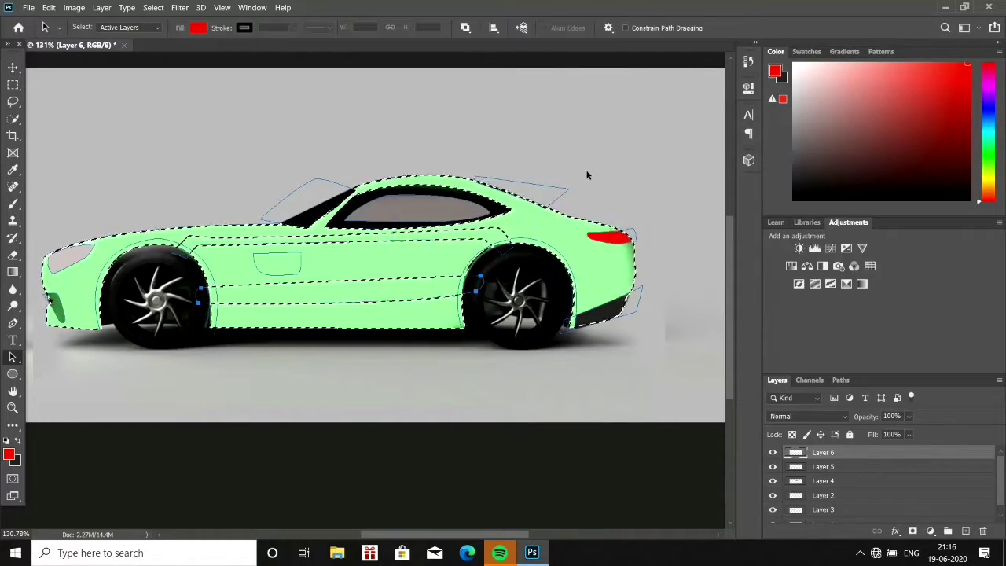
right_click(602, 231)
click(656, 308)
click(598, 168)
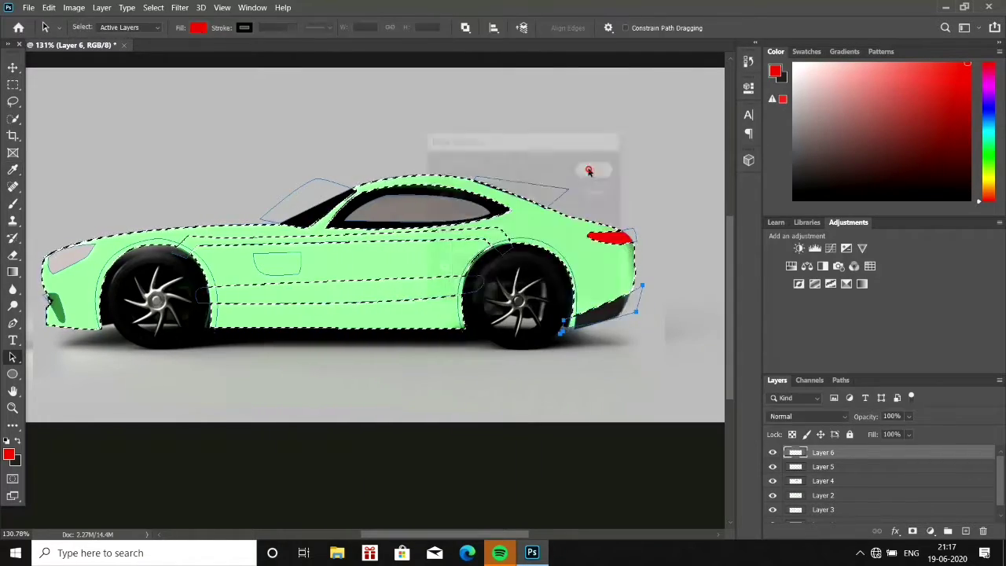
right_click(63, 233)
click(94, 305)
right_click(261, 230)
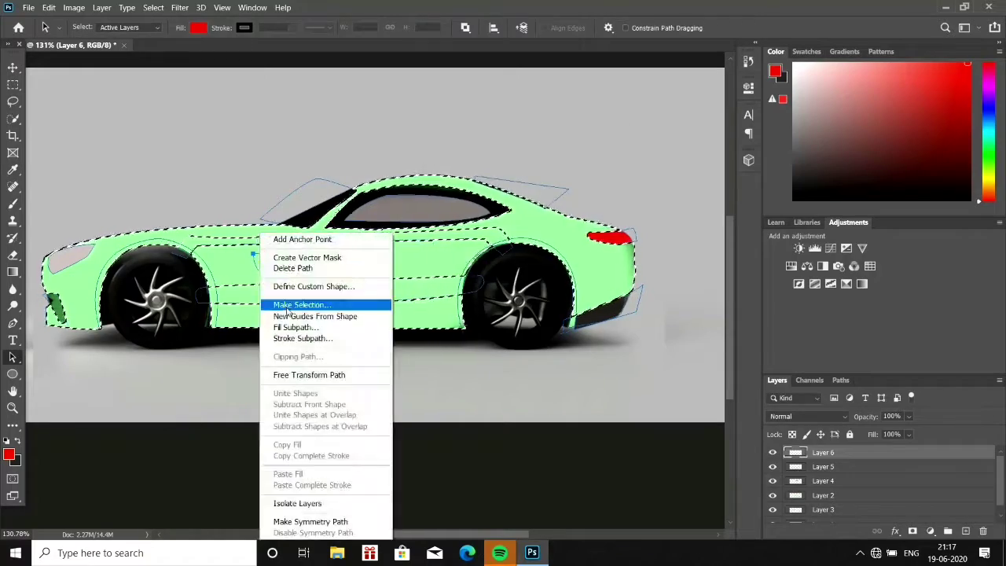
click(290, 303)
click(597, 168)
right_click(78, 235)
click(110, 305)
Set up a dark green soft round brush at 35% flow.
key(Return)
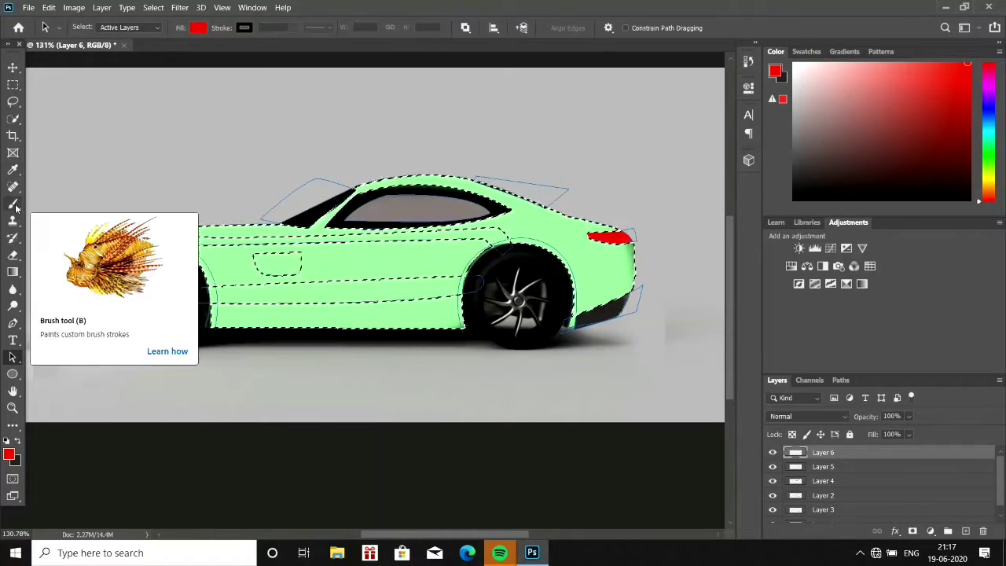
click(952, 150)
key(b)
drag(212, 256, 488, 255)
right_click(178, 188)
double_click(225, 320)
key(shift+3)
key(shift+5)
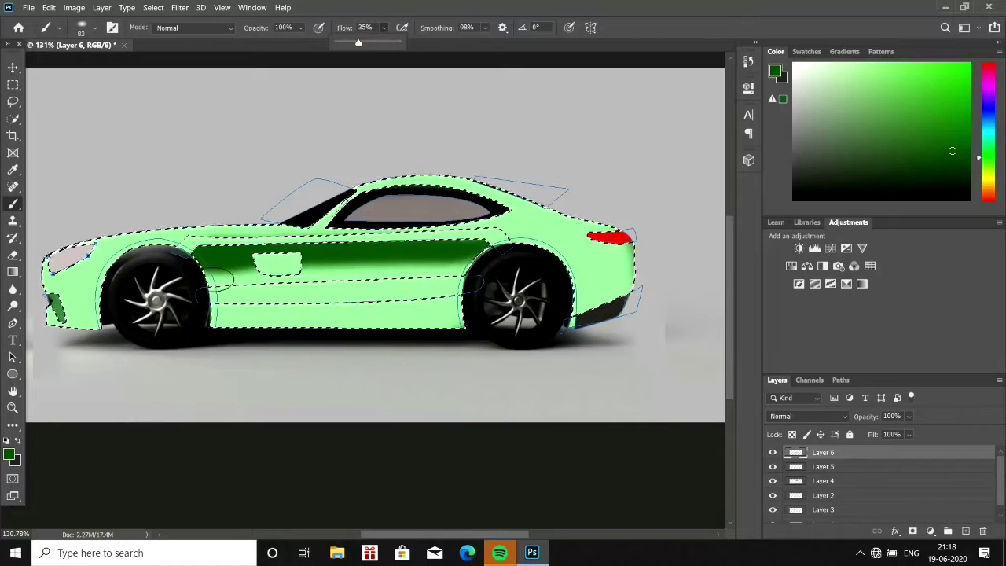
Shade the upper door band, lower side panel, front fender and rear quarter in dark green.
drag(204, 259, 487, 259)
mouse_move(464, 314)
mouse_down()
mouse_move(251, 318)
mouse_move(464, 319)
mouse_up()
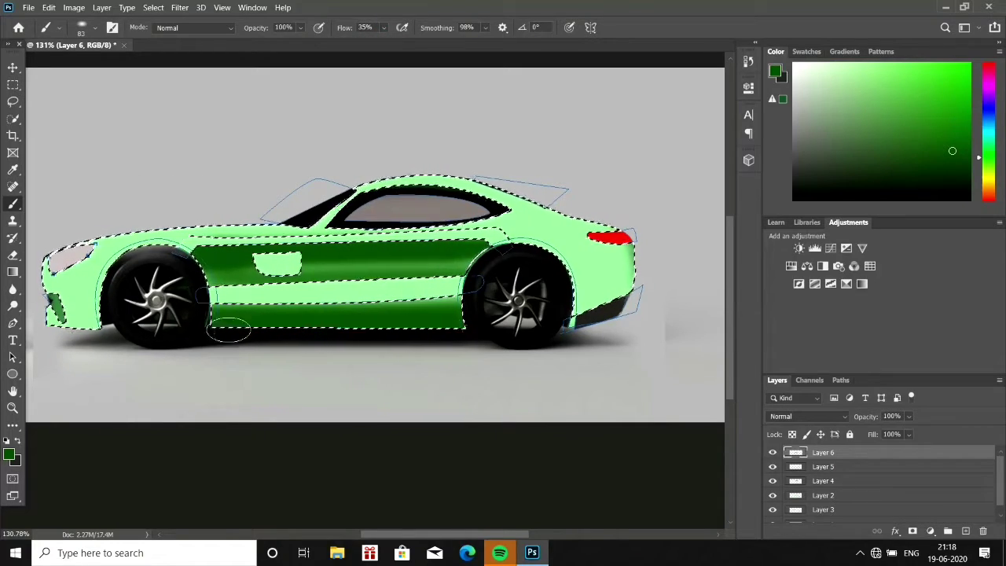
drag(62, 250, 189, 240)
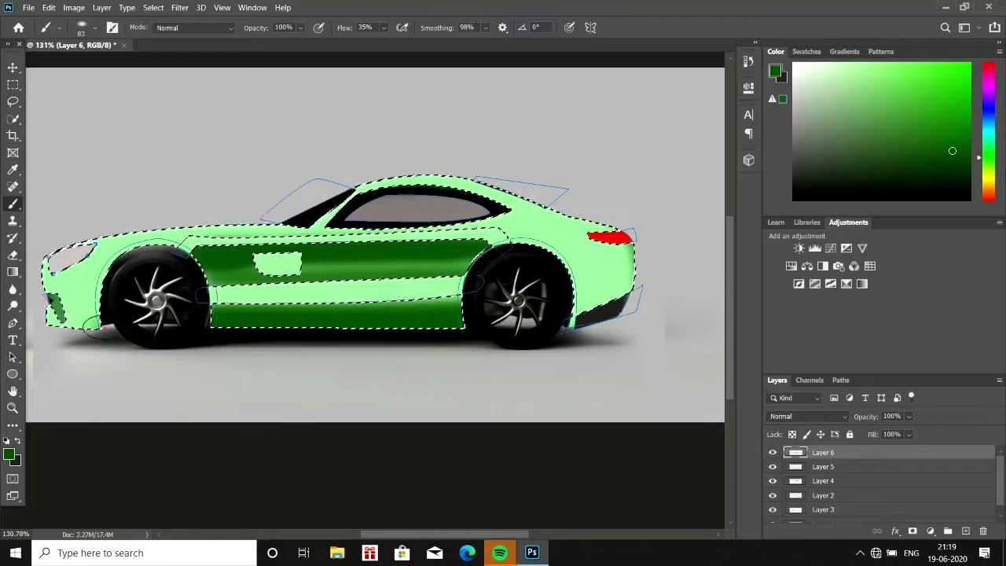
drag(356, 253, 503, 228)
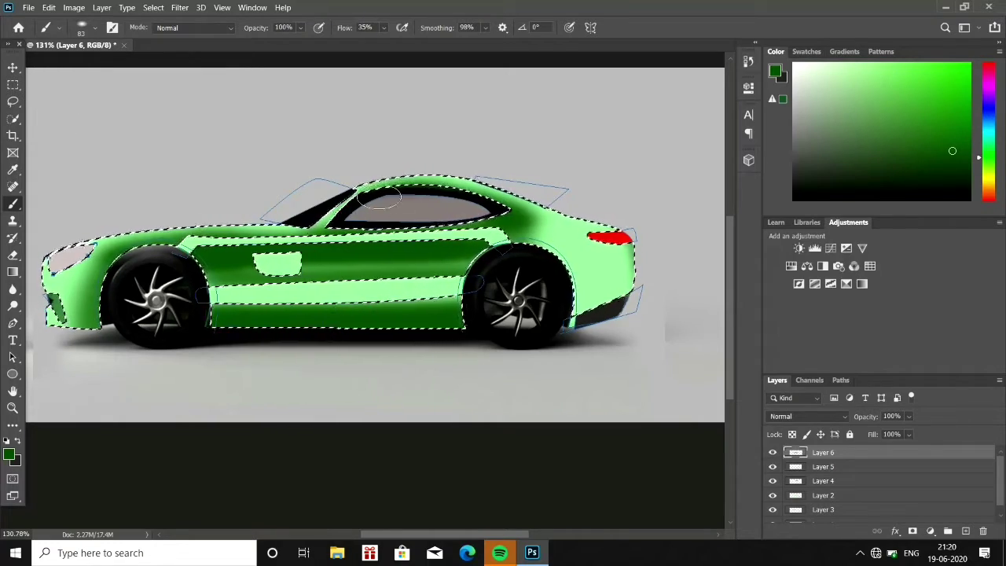
Tilt the brush tip to 41° to shade above the rear wheel, then retilt to 30° with lower flow.
right_click(560, 268)
drag(602, 292, 596, 305)
key(Return)
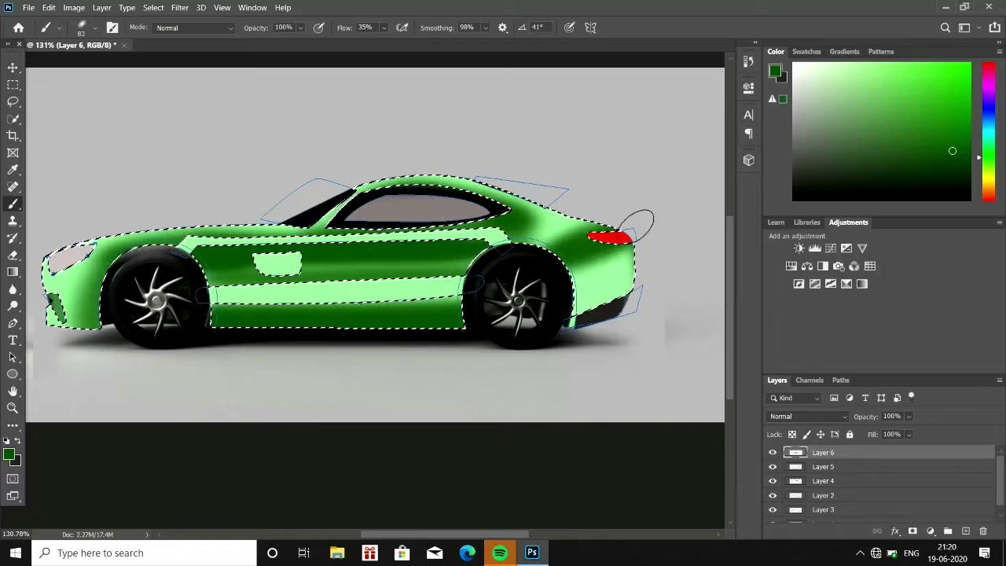
drag(633, 236, 590, 291)
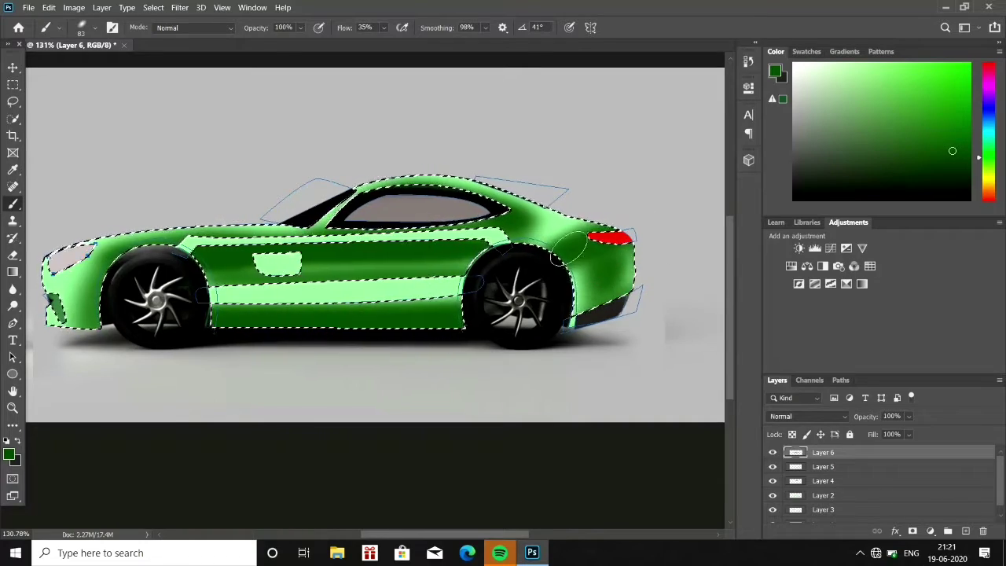
right_click(570, 248)
drag(604, 193, 610, 206)
key(Return)
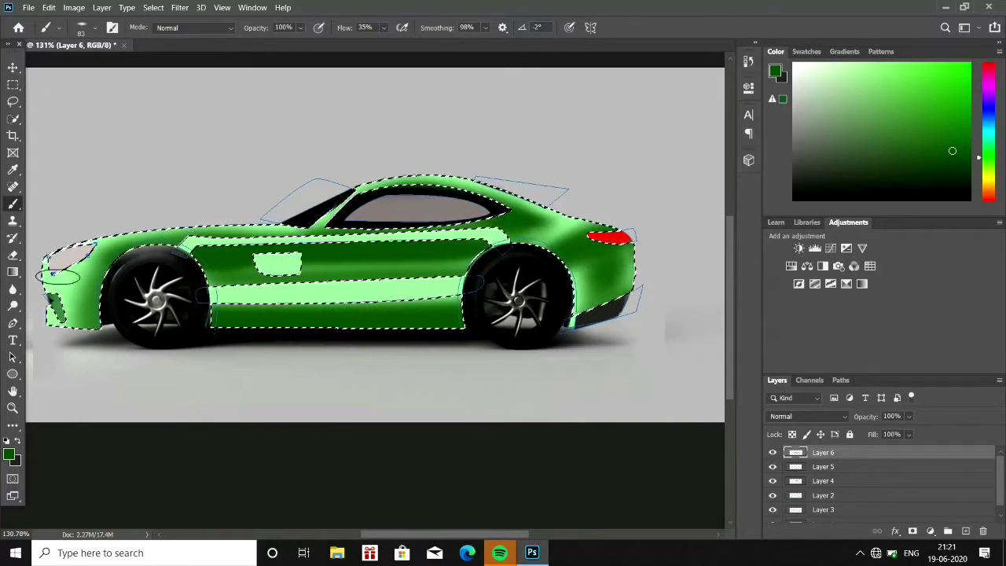
right_click(89, 354)
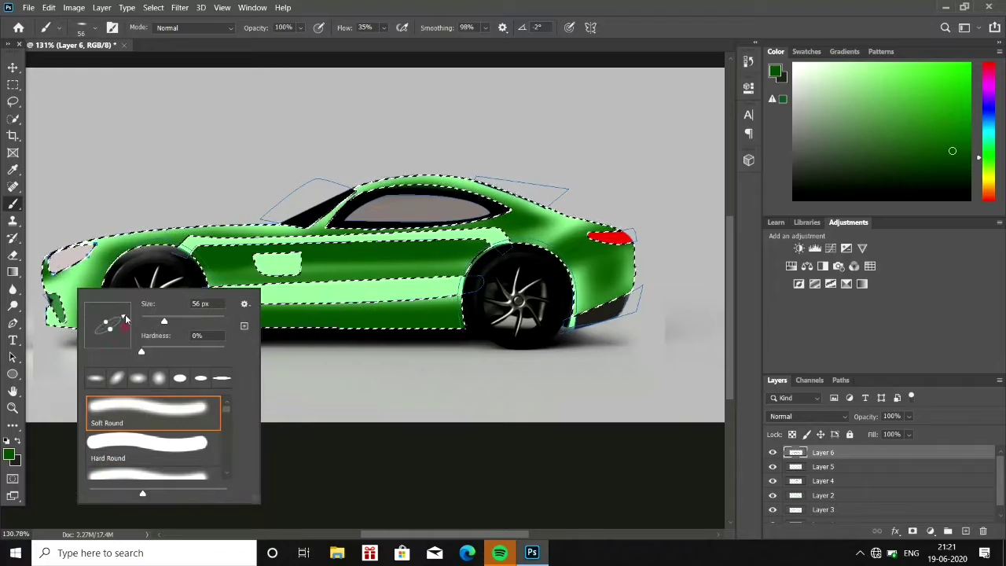
drag(124, 318, 123, 314)
key(Return)
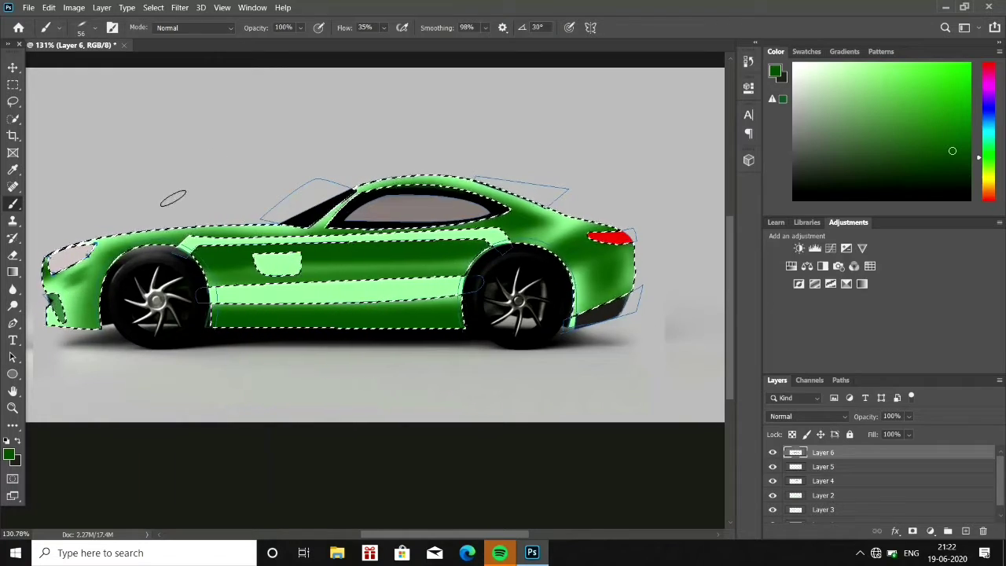
mouse_move(383, 28)
mouse_down()
mouse_move(362, 44)
mouse_move(387, 44)
mouse_up()
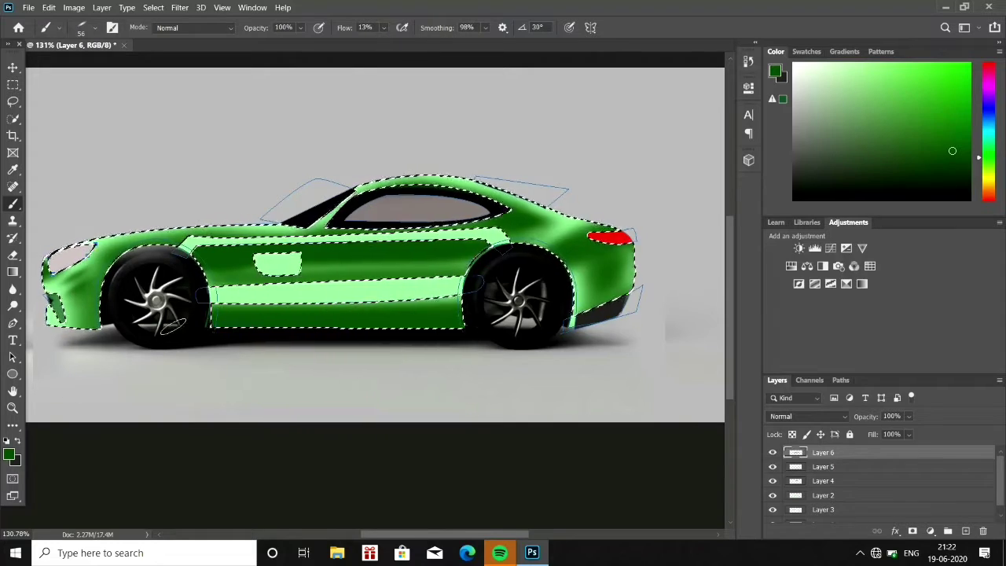
Add Layer 7, clear the body selection and select the lower side stripe path.
click(13, 357)
click(965, 530)
key(ctrl+d)
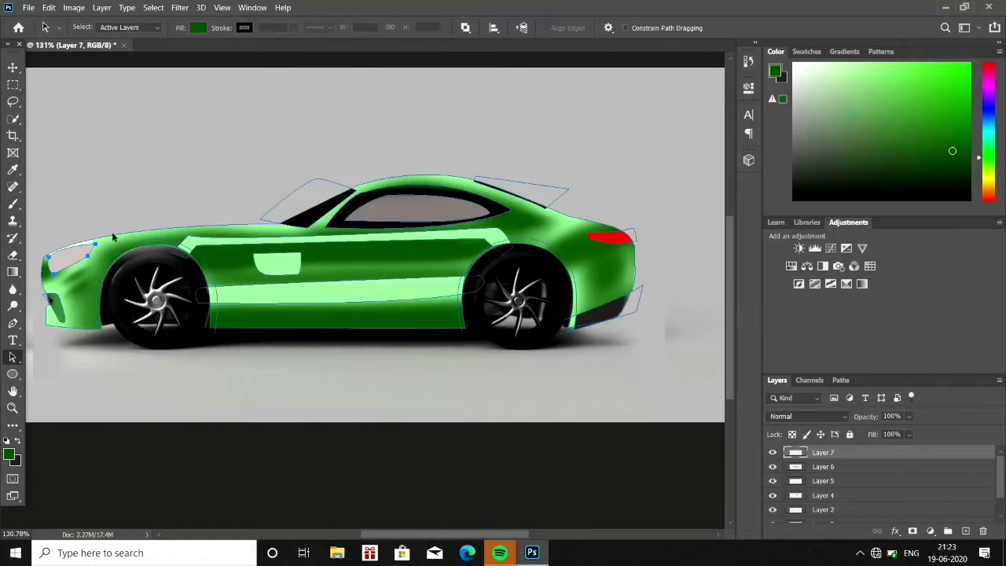
click(236, 293)
right_click(245, 287)
click(275, 271)
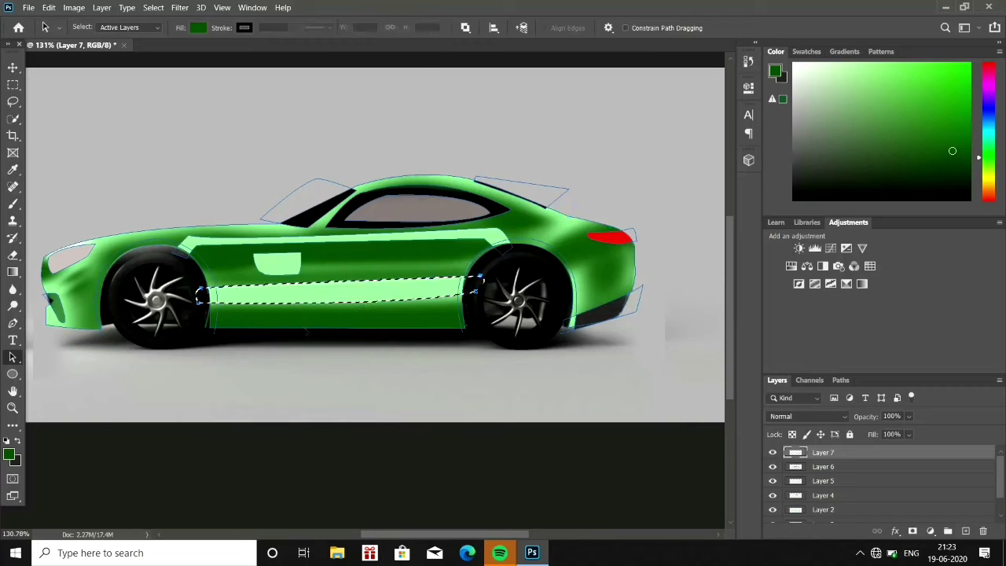
click(591, 168)
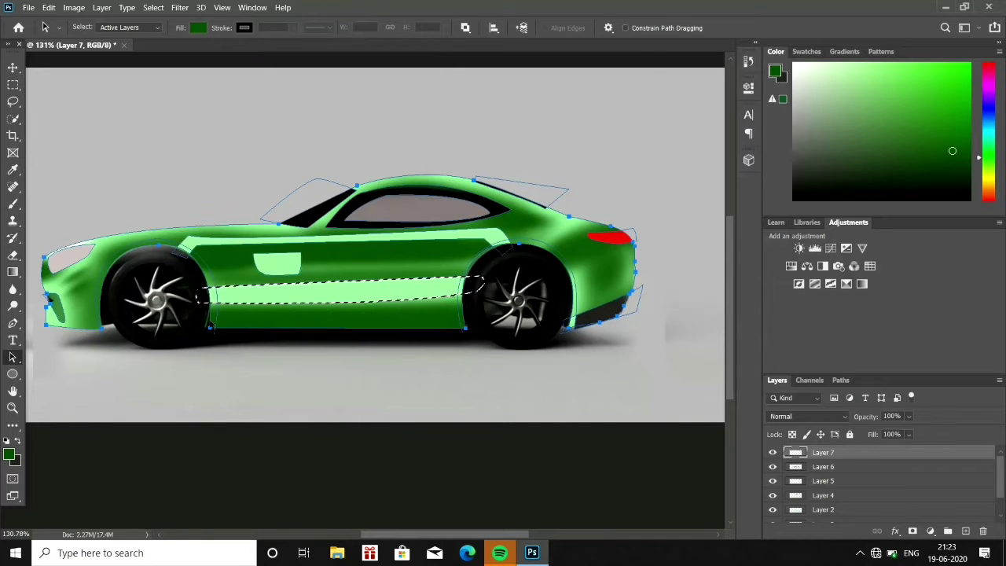
Limit the selection to the lower stripe and paint it darker green.
right_click(384, 277)
click(416, 314)
click(591, 168)
right_click(115, 238)
right_click(302, 284)
click(338, 322)
click(591, 168)
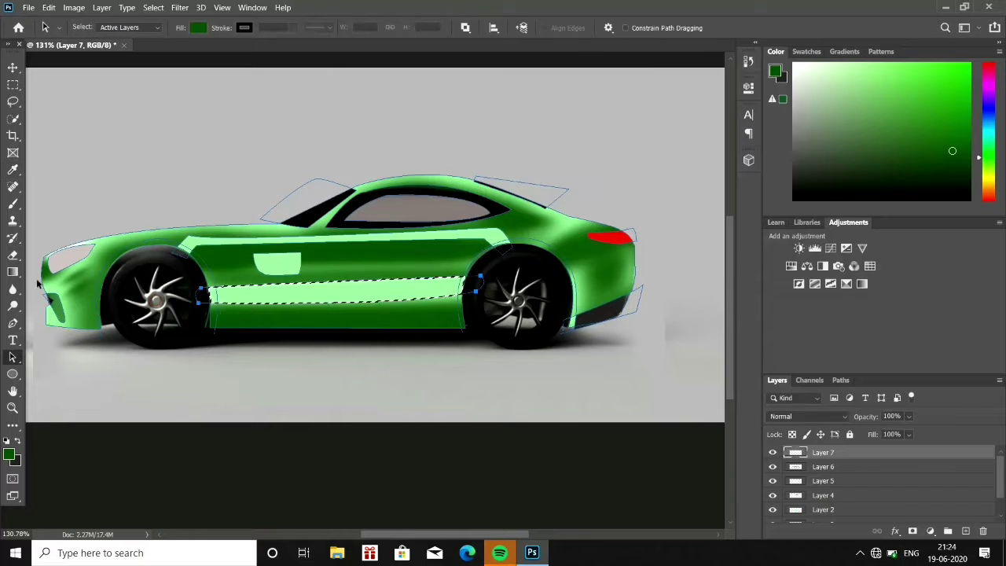
key(b)
mouse_move(376, 281)
mouse_down()
mouse_move(236, 291)
mouse_move(464, 283)
mouse_move(228, 293)
mouse_move(464, 287)
mouse_up()
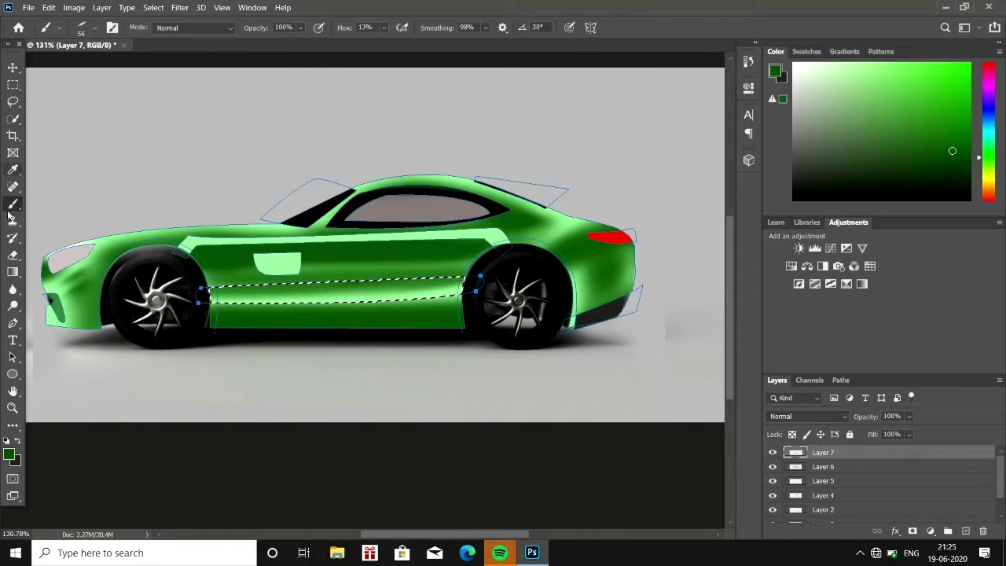
Select the upper stripe path and paint it darker green.
key(a)
right_click(93, 231)
right_click(299, 231)
key(ctrl+Return)
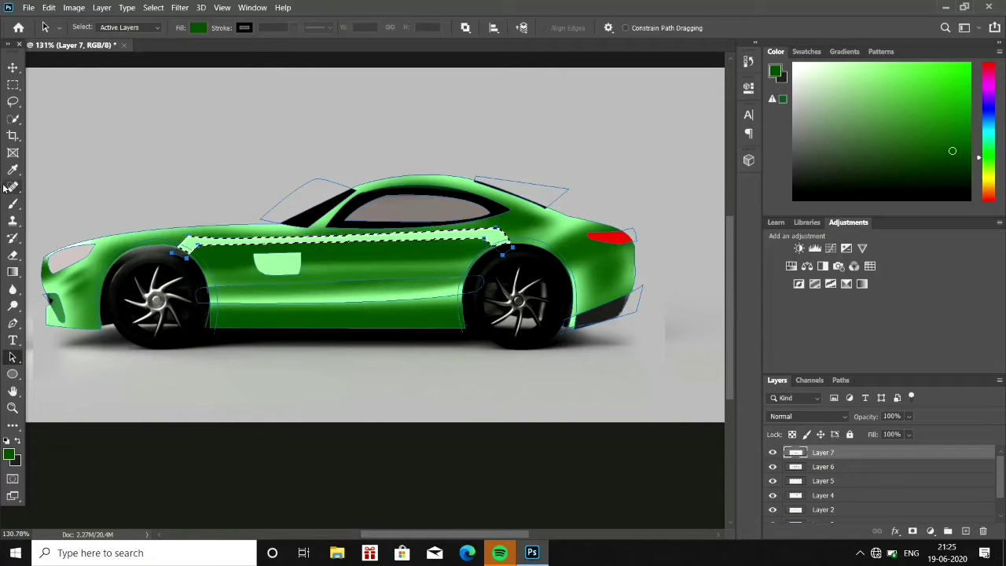
click(13, 203)
drag(495, 236, 187, 250)
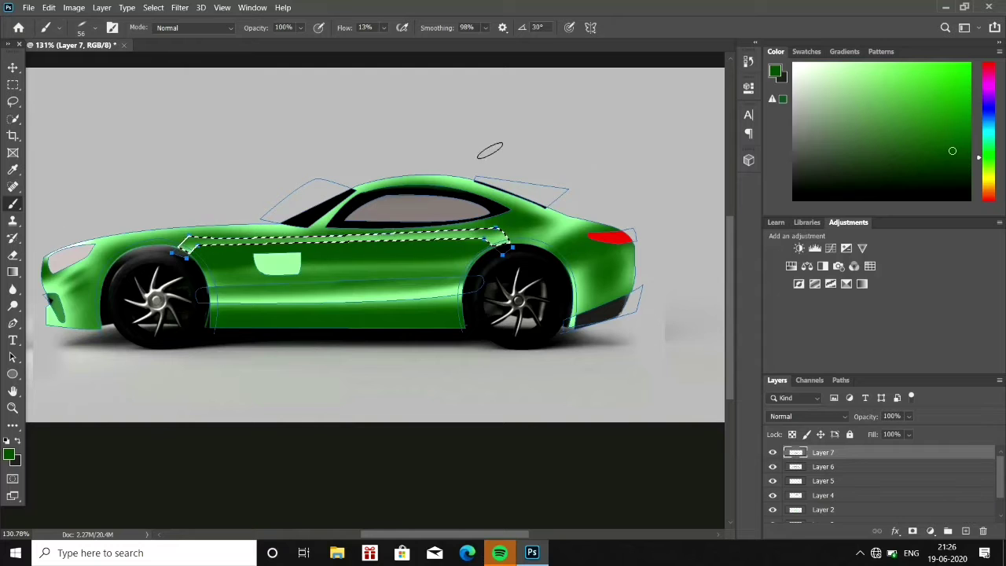
Add Layer 8 and turn the whole car body path into a selection.
click(12, 357)
click(966, 531)
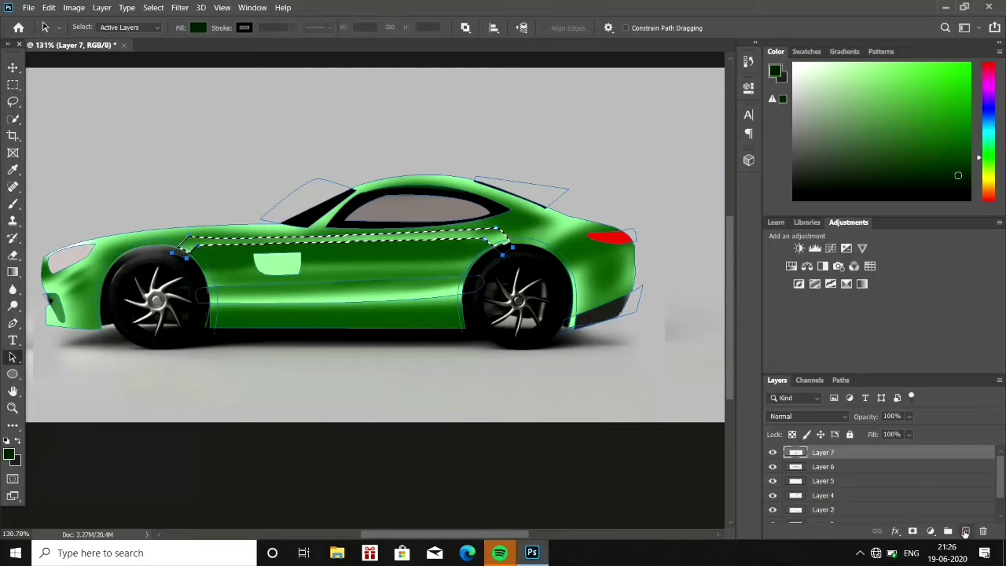
right_click(268, 211)
click(307, 268)
key(Return)
right_click(267, 211)
click(307, 267)
click(443, 231)
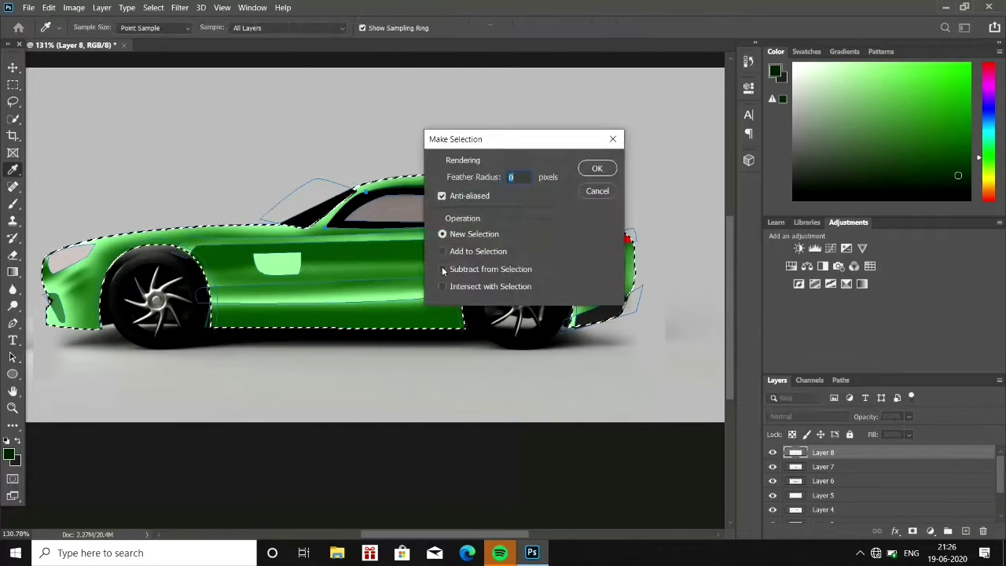
key(Return)
right_click(629, 236)
click(61, 270)
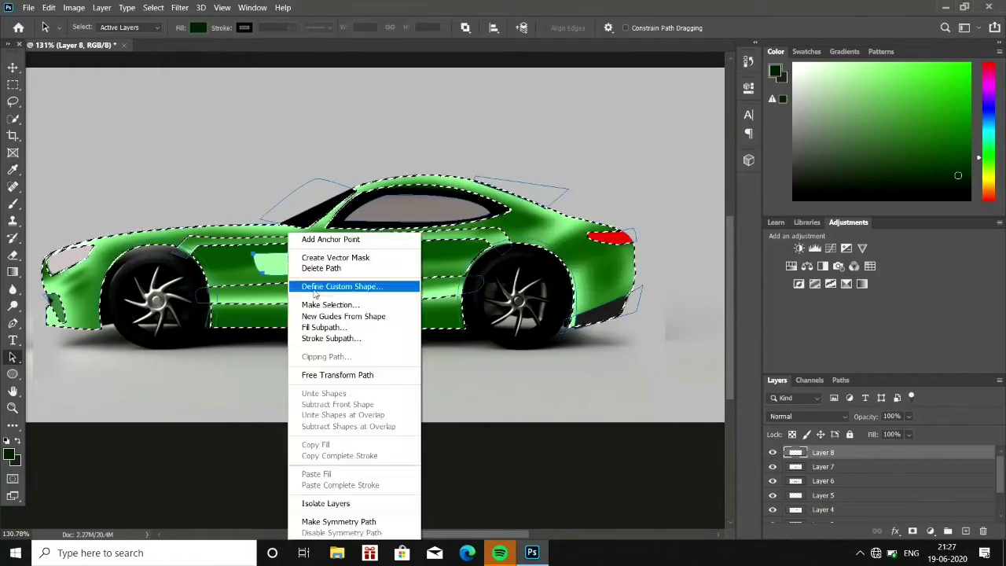
click(588, 170)
Darken the upper body line and the rear quarter, then deselect.
key(b)
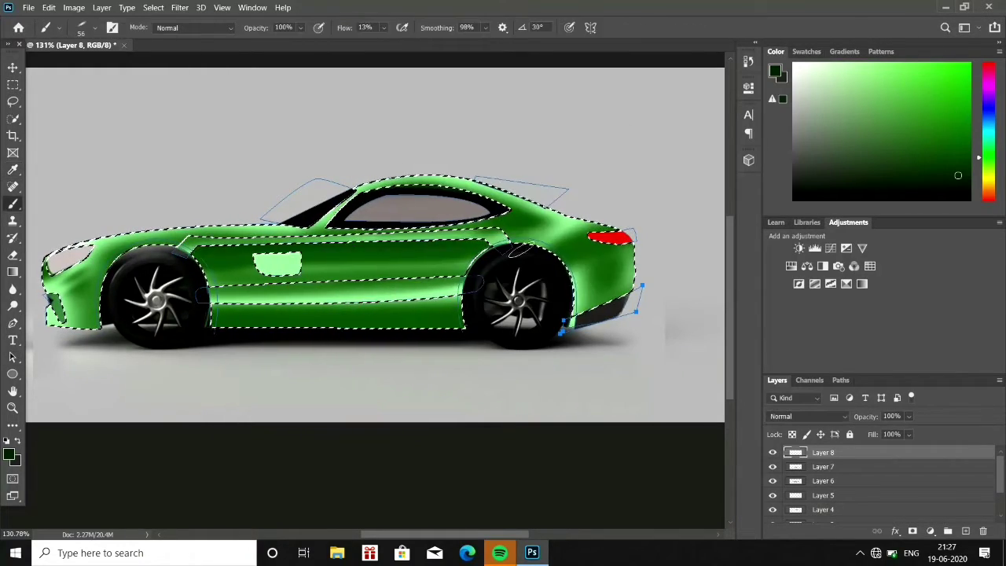
mouse_move(536, 250)
mouse_down()
mouse_move(440, 227)
mouse_move(133, 245)
mouse_up()
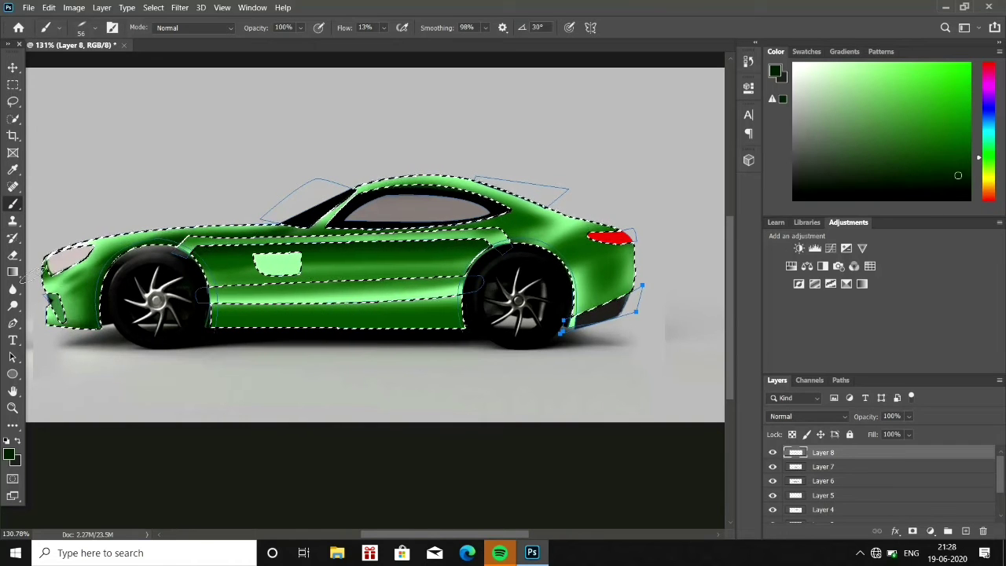
mouse_move(532, 220)
mouse_down()
mouse_move(542, 239)
mouse_move(519, 239)
mouse_move(574, 267)
mouse_move(601, 258)
mouse_move(582, 299)
mouse_move(631, 270)
mouse_up()
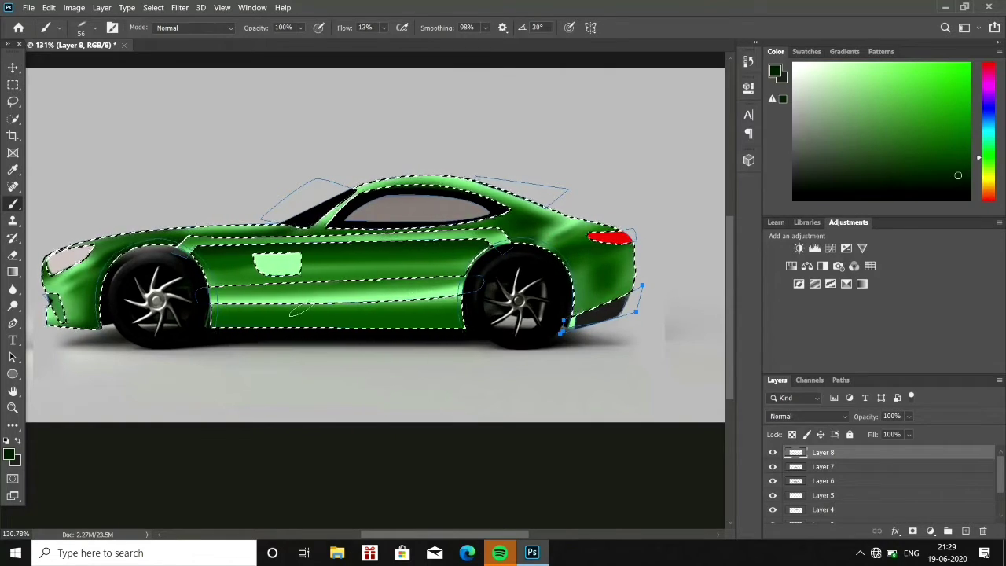
key(ctrl+d)
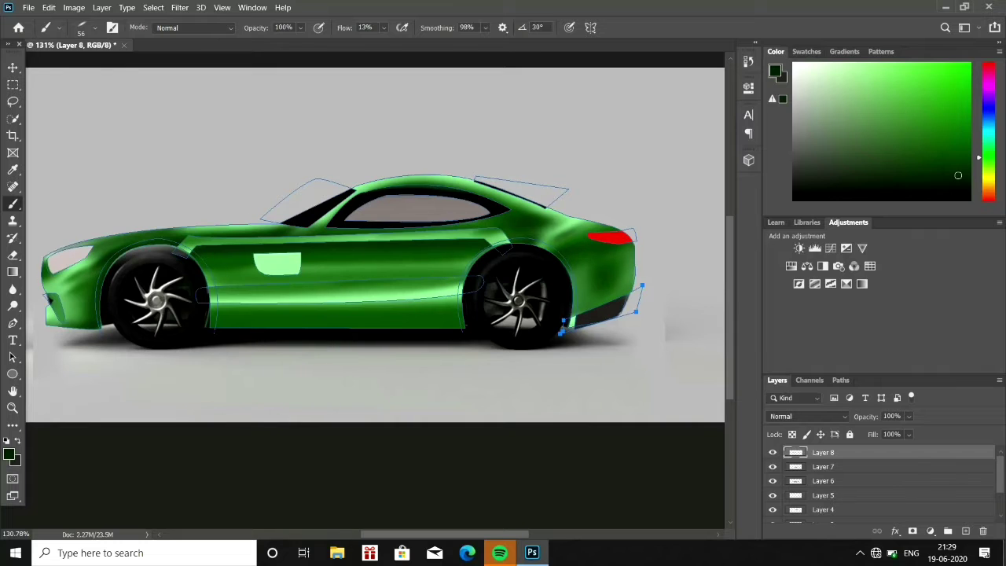
Select the door-handle outline with 0 feather and set up a black brush on a new layer.
key(p)
right_click(275, 254)
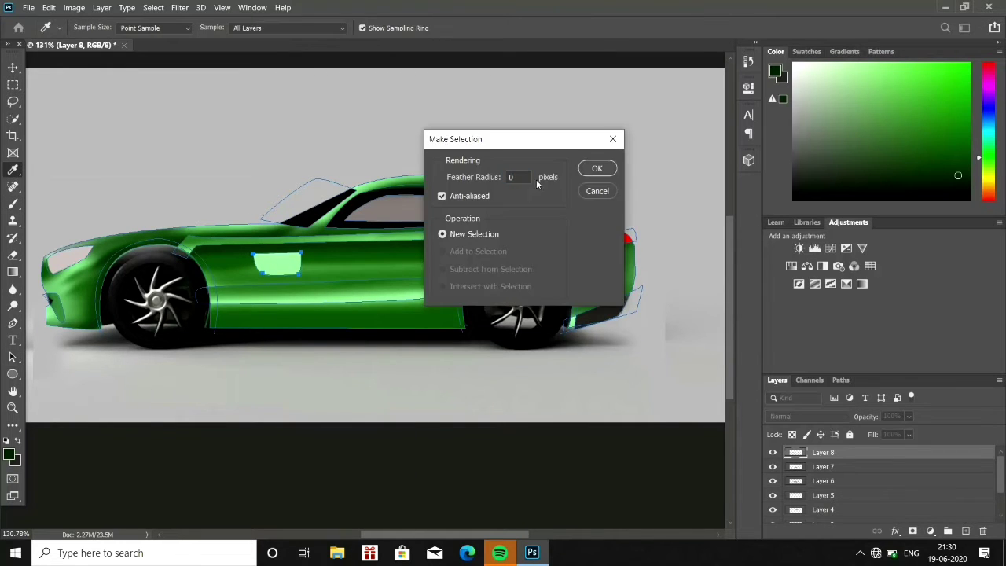
key(Return)
click(966, 530)
key(i)
key(b)
key(d)
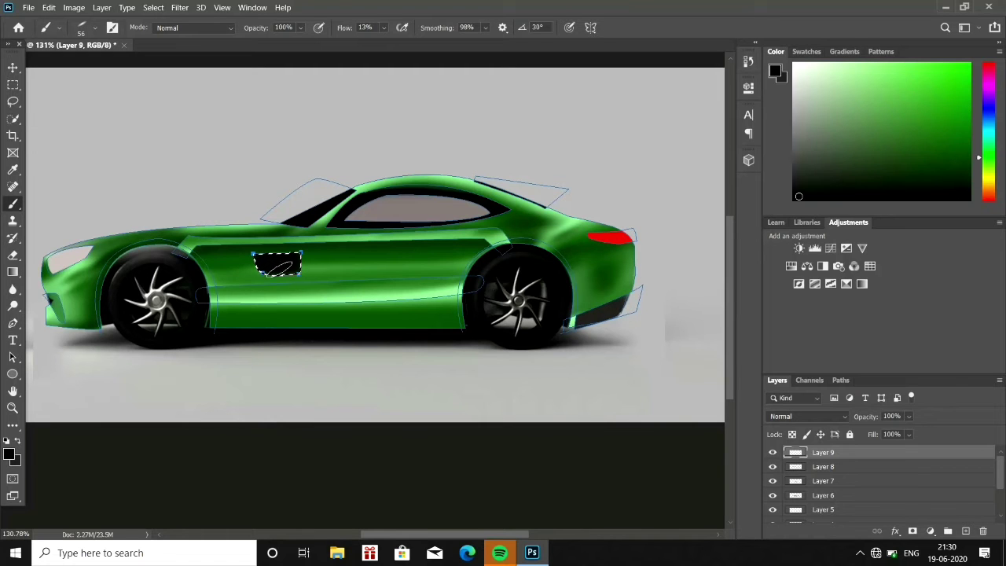
Hide the car layers to view the base green car, then return to the door-handle layer.
mouse_move(773, 452)
mouse_down()
mouse_move(773, 514)
mouse_move(764, 458)
mouse_move(772, 452)
mouse_up()
click(774, 515)
click(823, 452)
Reselect the door-handle outline, switch to Layer 3 with the eraser, and deselect.
key(a)
right_click(270, 233)
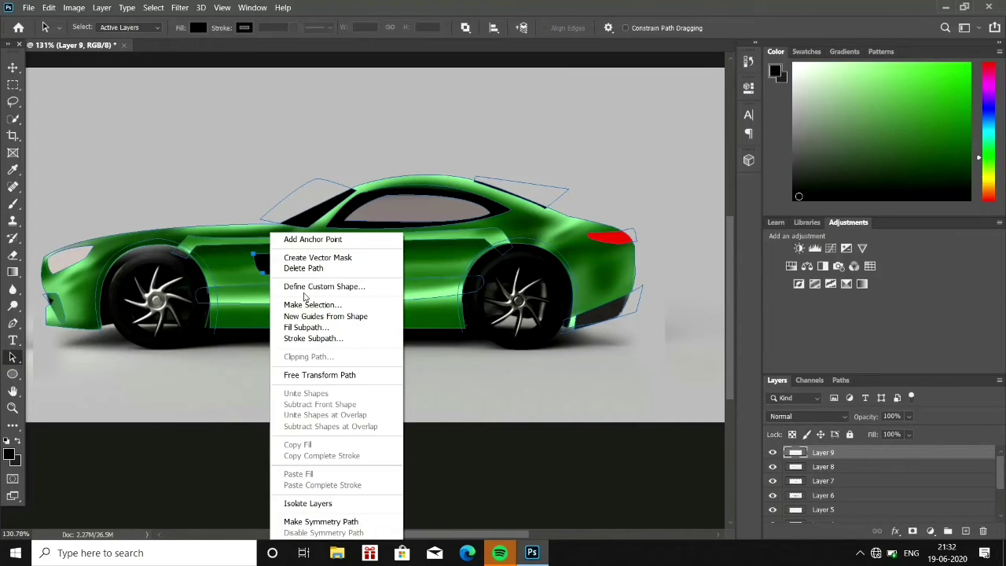
click(308, 302)
key(Return)
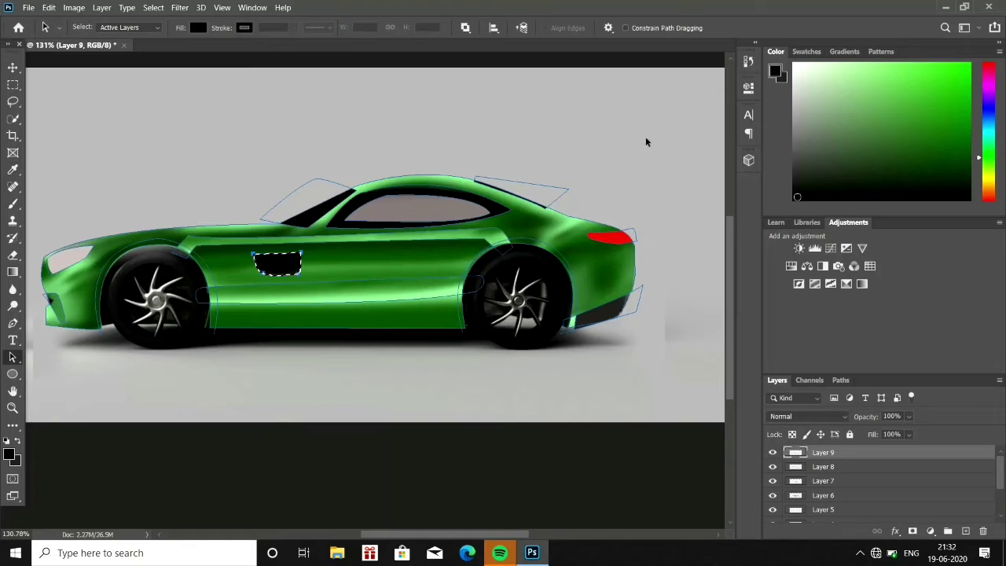
key(b)
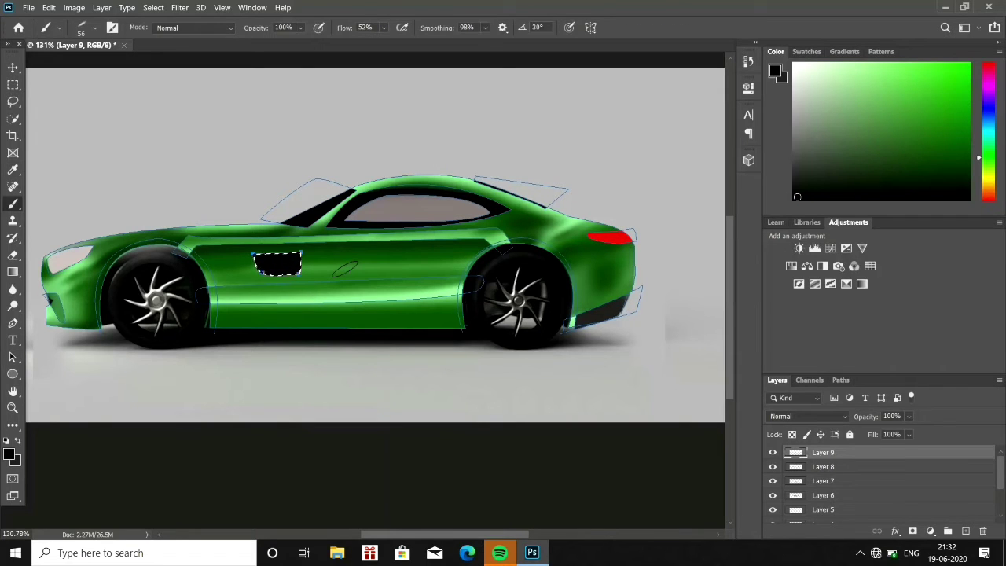
scroll(865, 483, down, 2)
click(823, 500)
key(e)
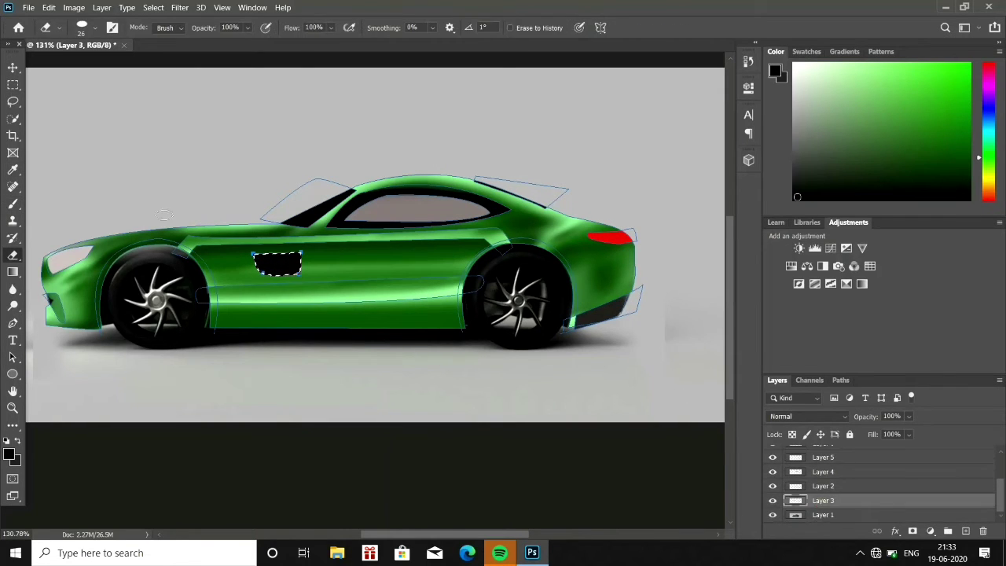
key(ctrl+d)
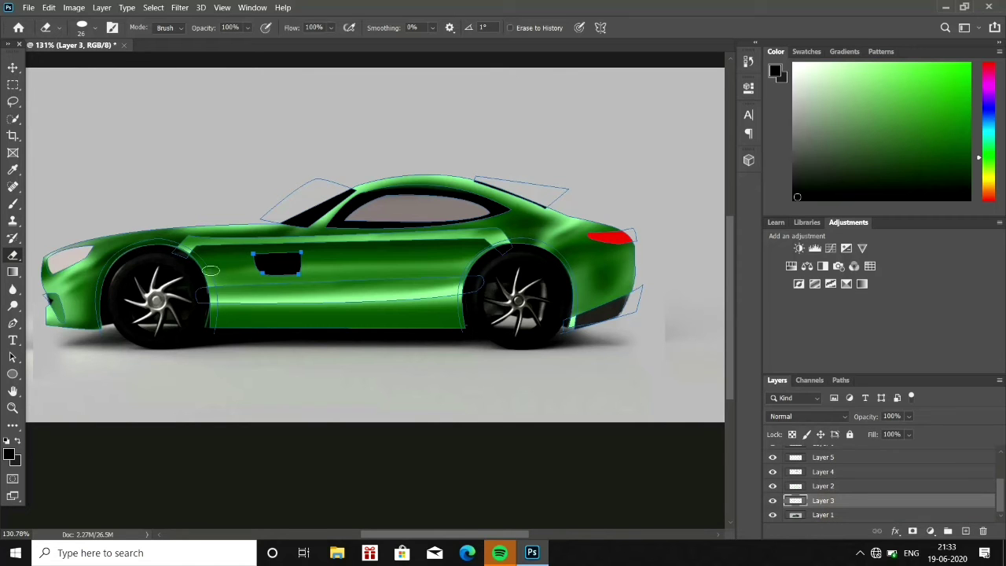
Load the front wheel-arch path as a selection and pick dark green.
key(alt+period)
key(a)
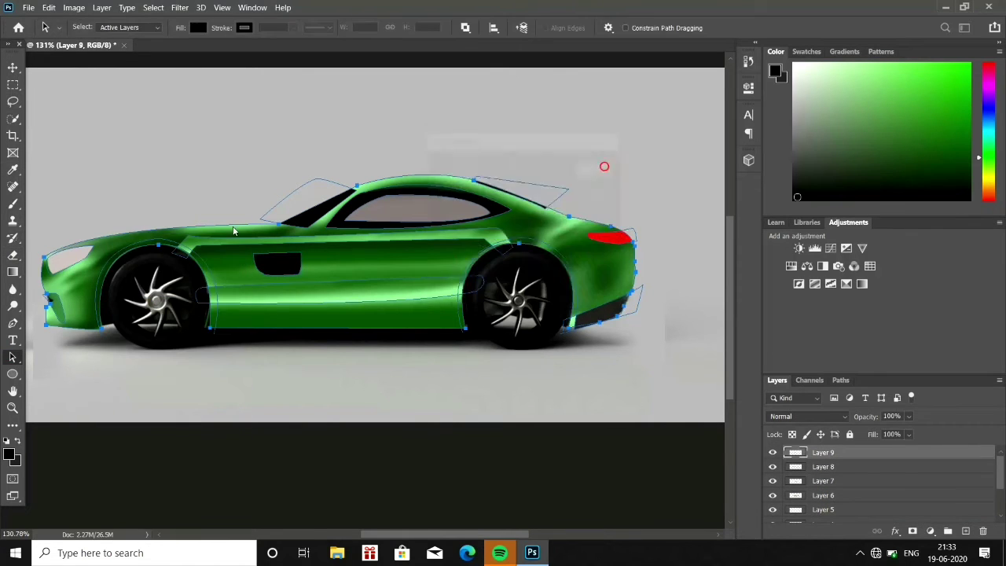
right_click(120, 232)
click(157, 305)
key(Return)
scroll(192, 320, up, 3)
key(b)
click(961, 180)
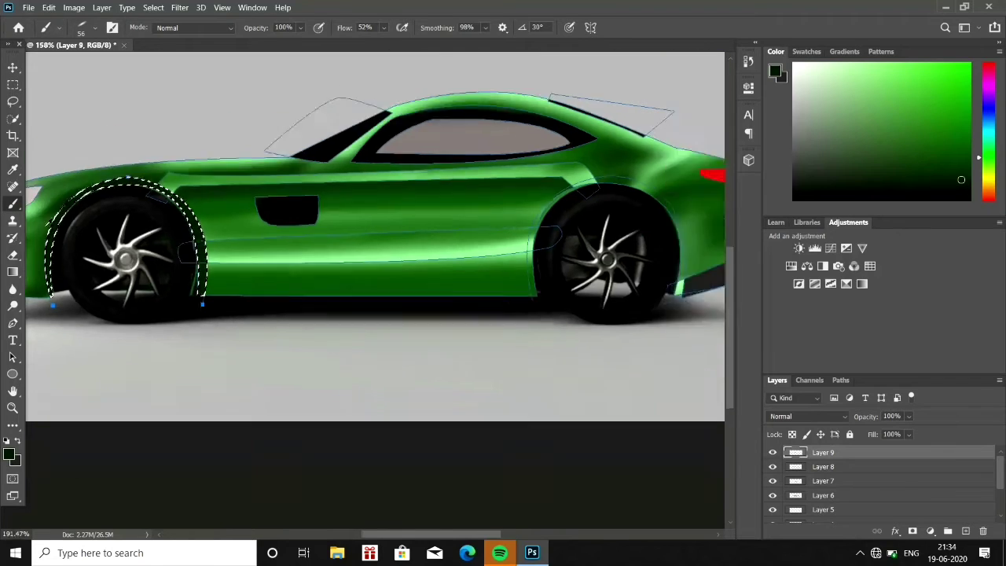
Paint a soft 12 px, 10% flow highlight along the front arch lip, then deselect.
scroll(52, 267, up, 5)
right_click(160, 322)
key(Escape)
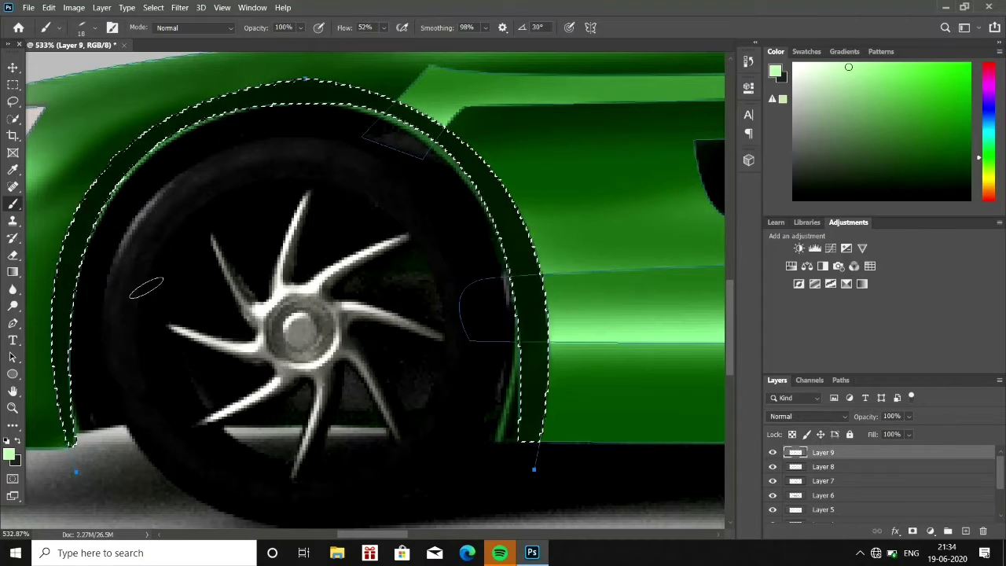
key(bracketleft)
key(shift+1)
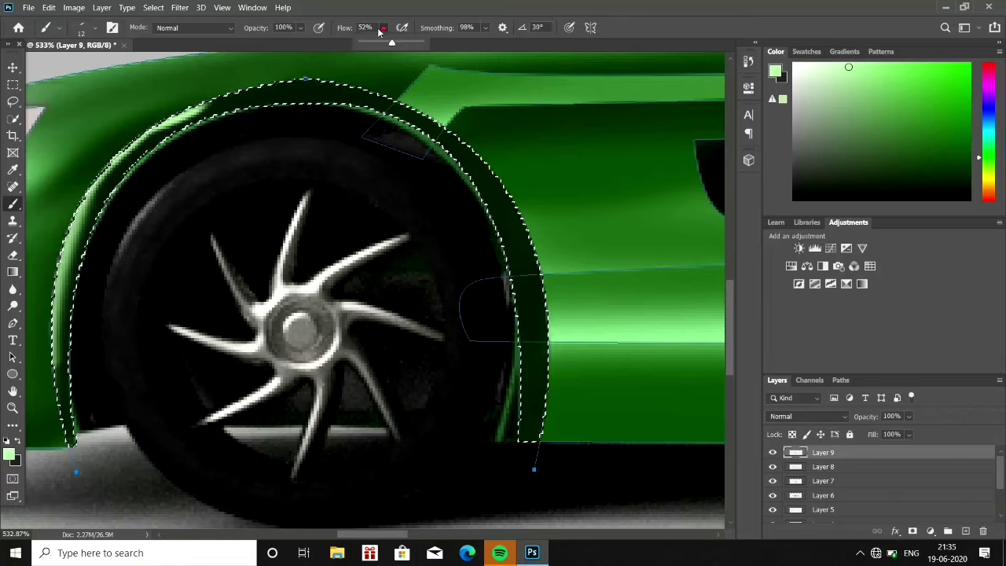
drag(535, 440, 404, 99)
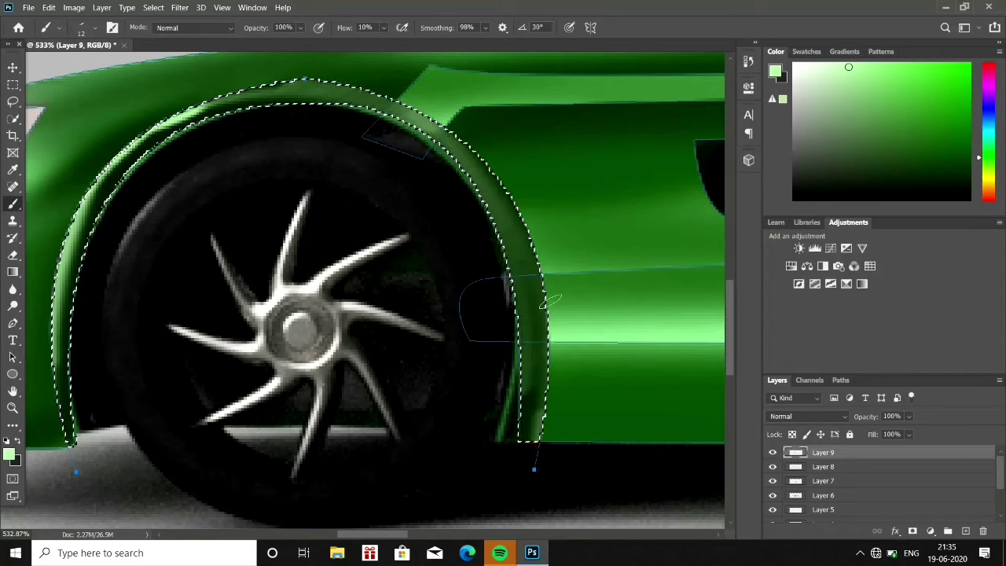
key(ctrl+d)
Load the rear wheel-arch path as a selection and shade inside it with dark green.
key(ctrl+0)
scroll(463, 320, up, 3)
scroll(450, 240, up, 3)
key(a)
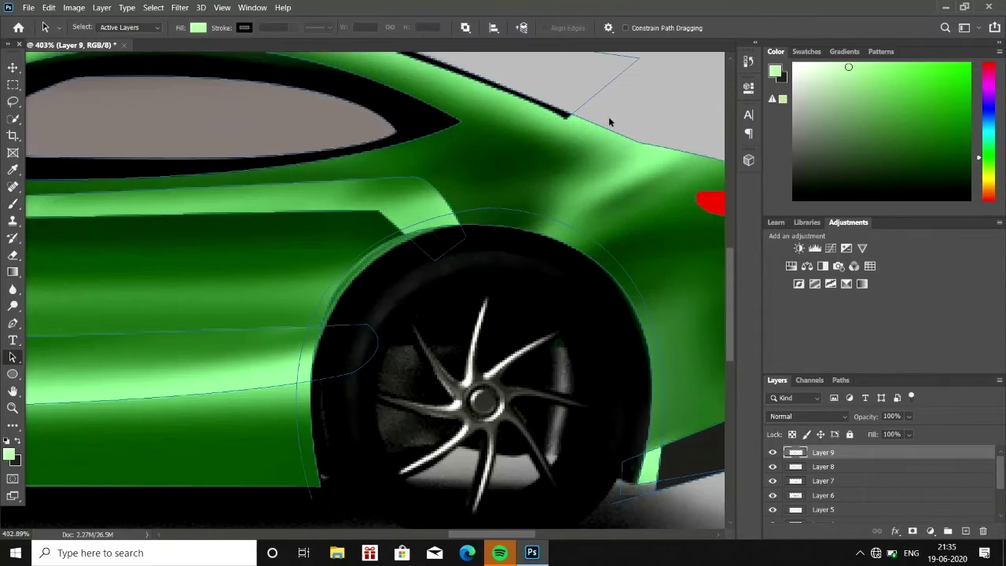
right_click(483, 211)
key(Return)
click(12, 204)
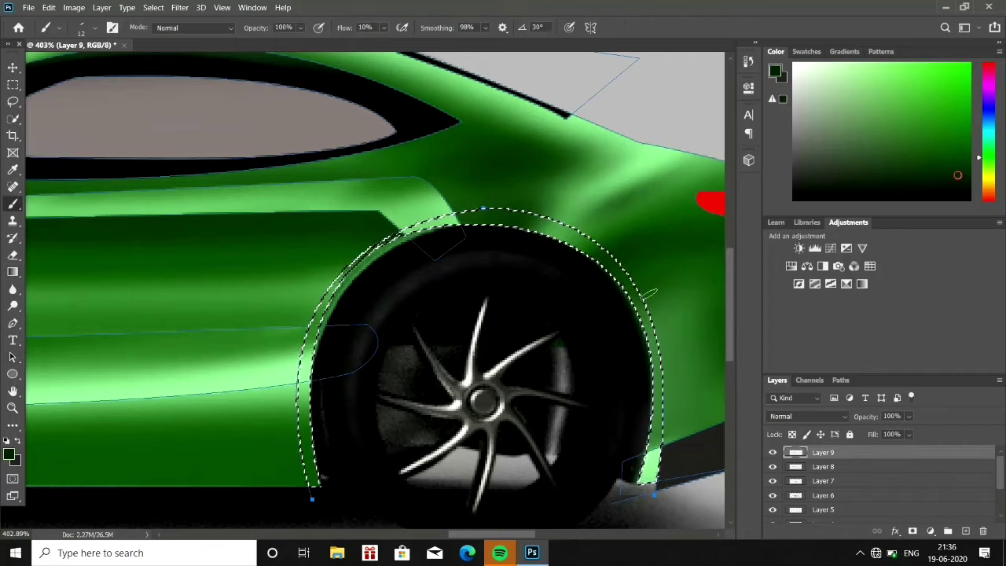
alt+click(383, 228)
mouse_move(315, 480)
mouse_down()
mouse_move(652, 268)
mouse_move(648, 471)
mouse_up()
Switch to an 18 px brush and darken the left side of the rear arch.
right_click(288, 326)
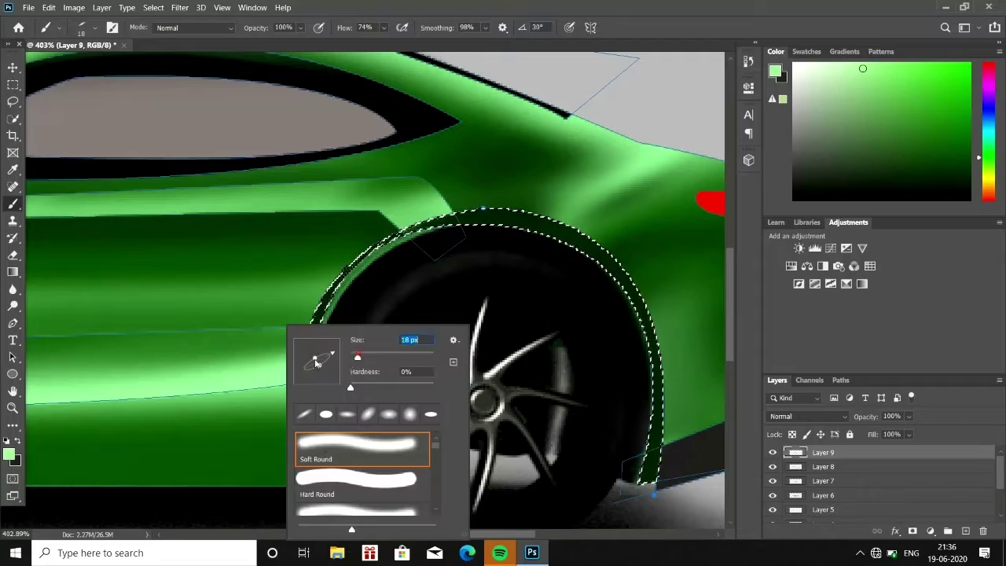
key(Escape)
scroll(265, 375, up, 5)
alt+click(321, 323)
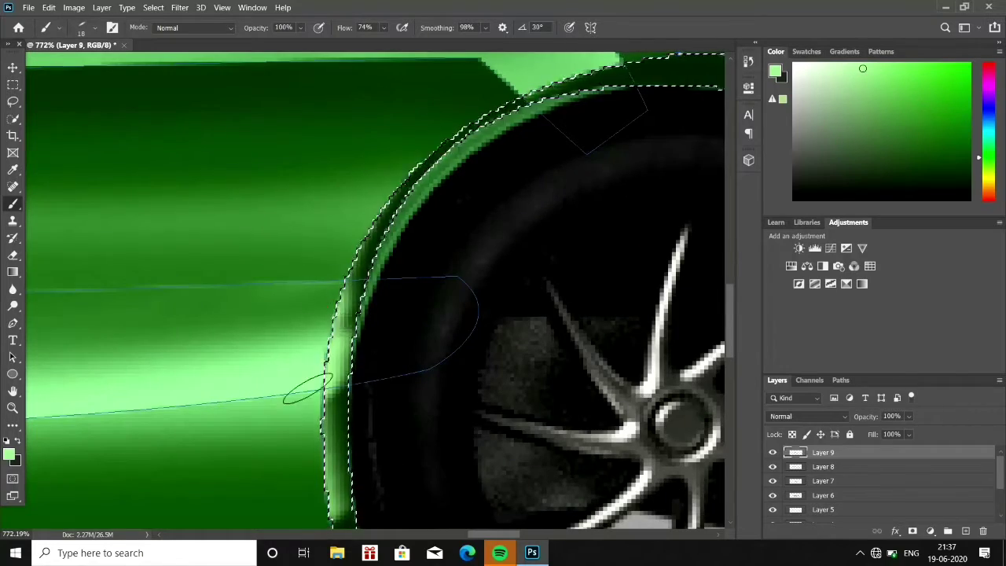
scroll(320, 323, down, 3)
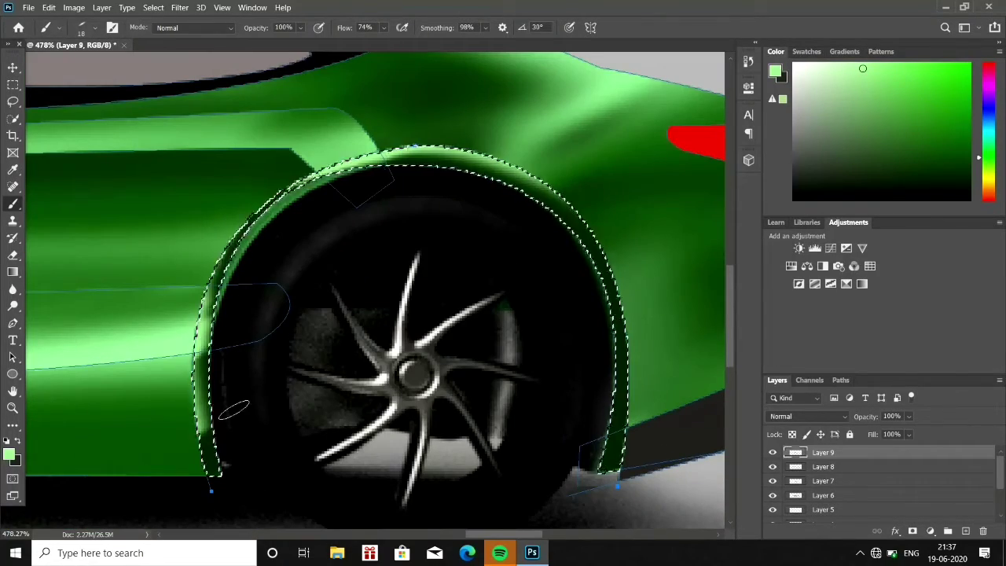
alt+click(195, 358)
drag(200, 411, 362, 164)
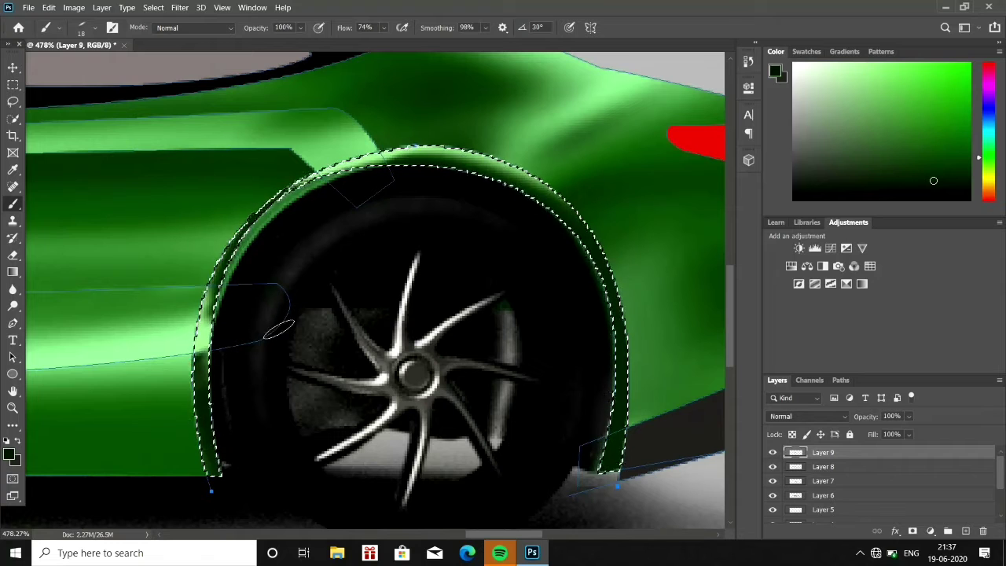
Set brush flow to 17%, lighten the rear arch's left edge with light green, and deselect.
double_click(375, 27)
text(17)
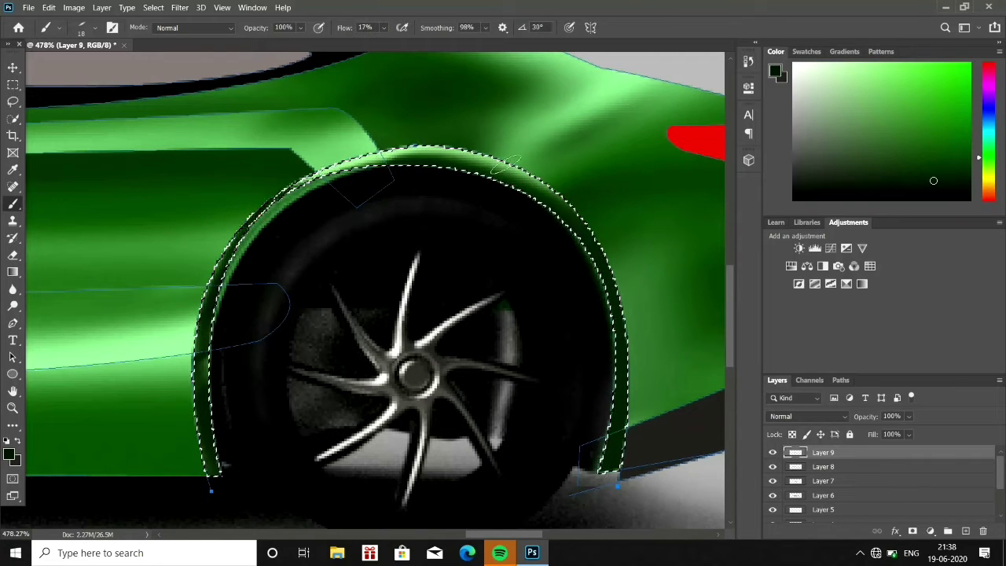
alt+click(260, 208)
drag(214, 236, 238, 405)
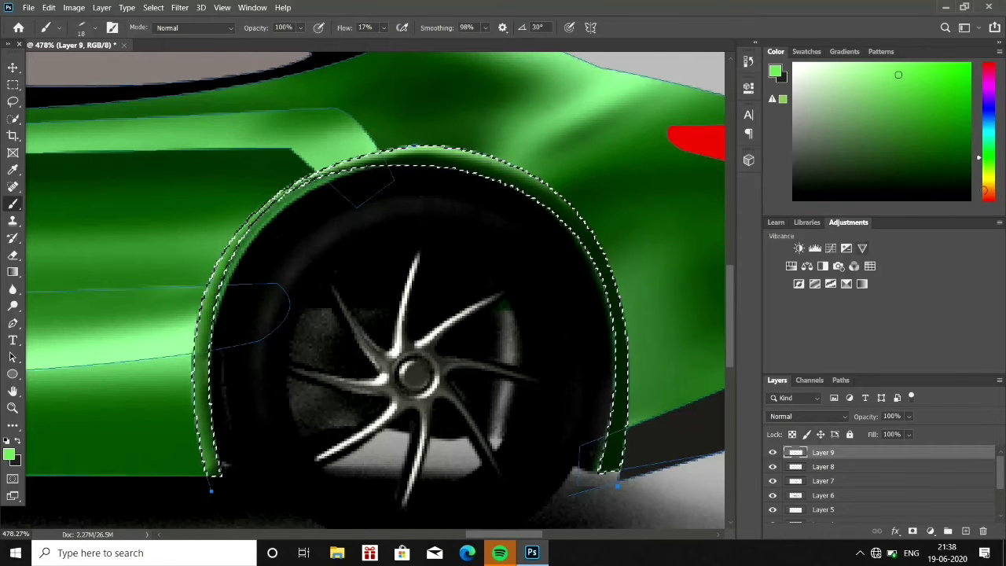
key(ctrl+d)
scroll(359, 415, down, 1)
scroll(359, 414, down, 10)
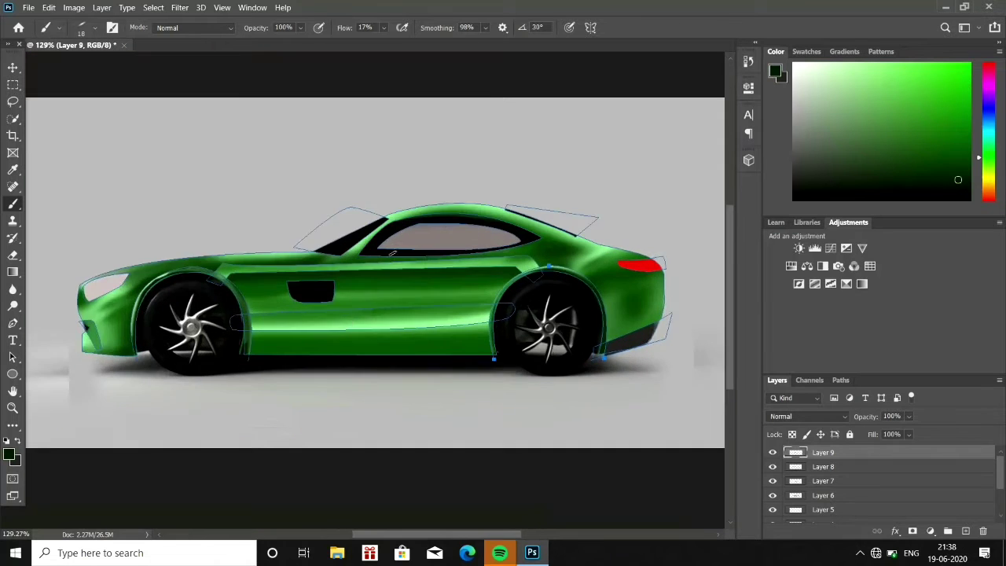
scroll(675, 267, up, 10)
Load the tail-light path as a selection with black and white as paint colours.
click(13, 357)
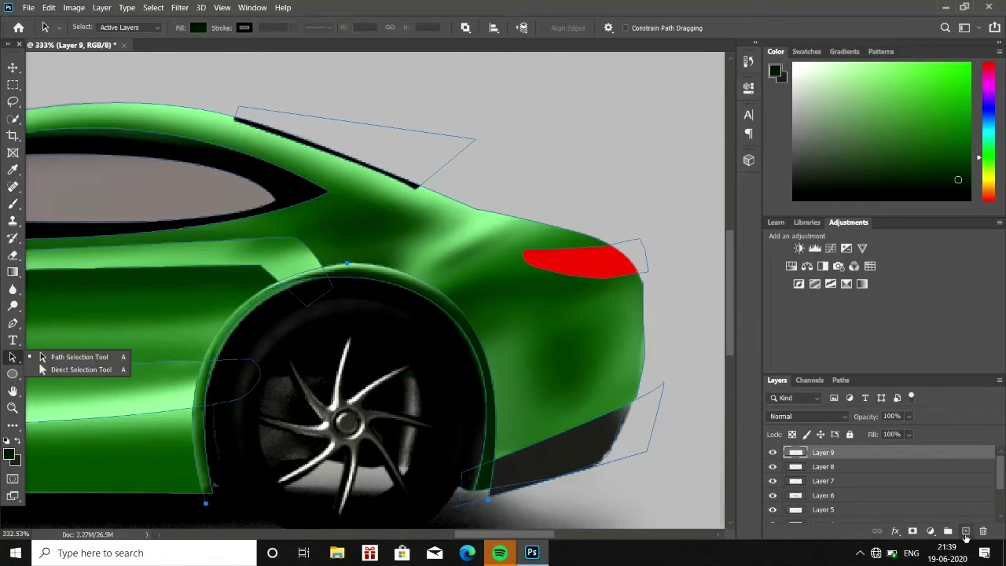
right_click(514, 216)
click(602, 307)
click(597, 169)
key(d)
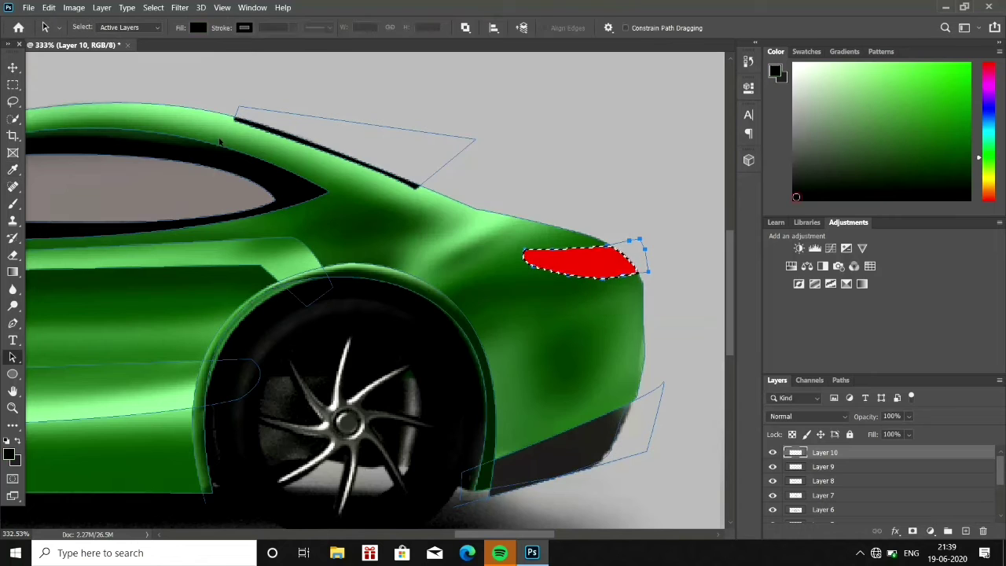
key(b)
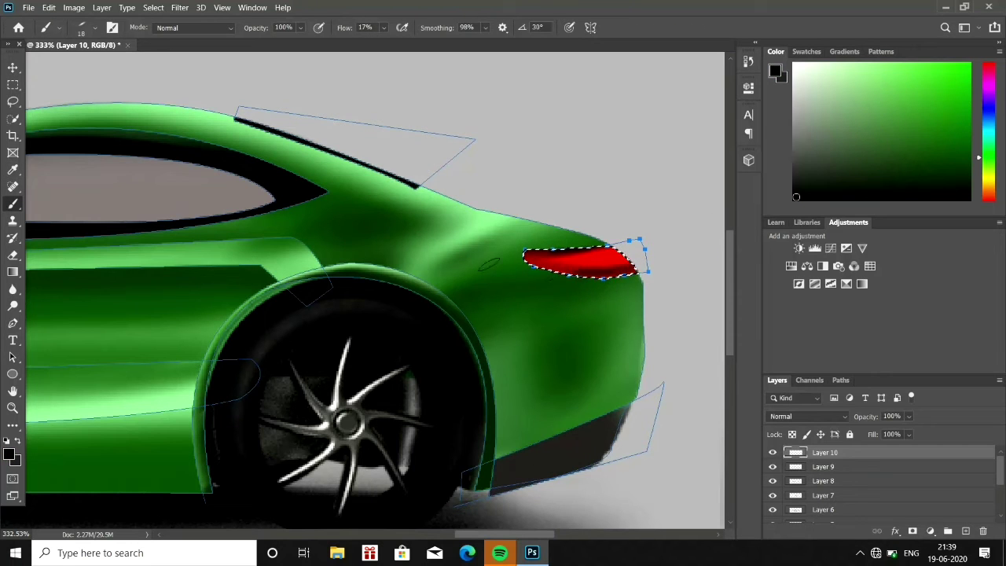
scroll(594, 300, up, 5)
key(x)
Paint white highlights across the tail-light, using a smaller brush for fine glints.
right_click(566, 231)
drag(463, 222, 519, 213)
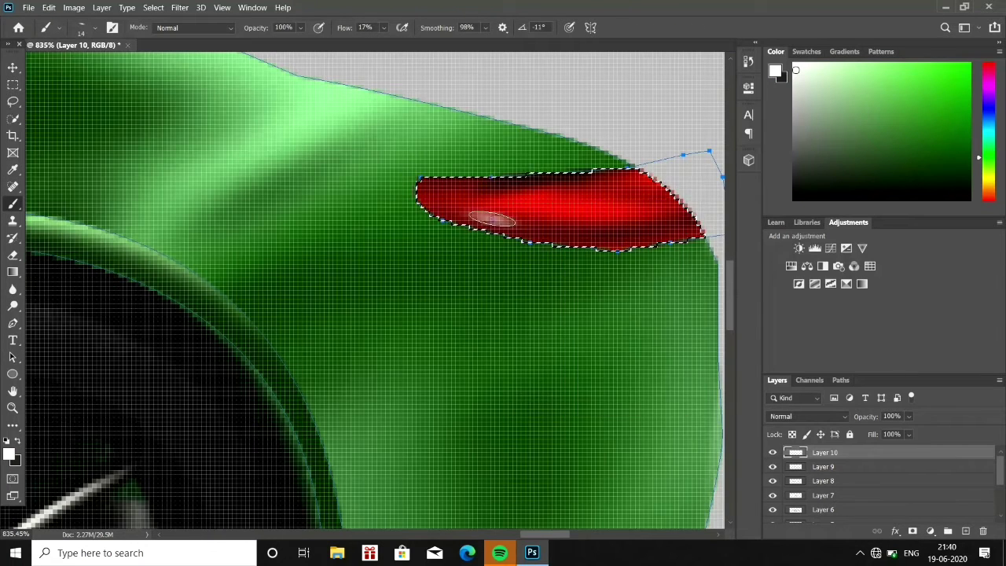
right_click(576, 244)
drag(577, 245, 574, 245)
drag(456, 189, 511, 192)
scroll(185, 452, down, 5)
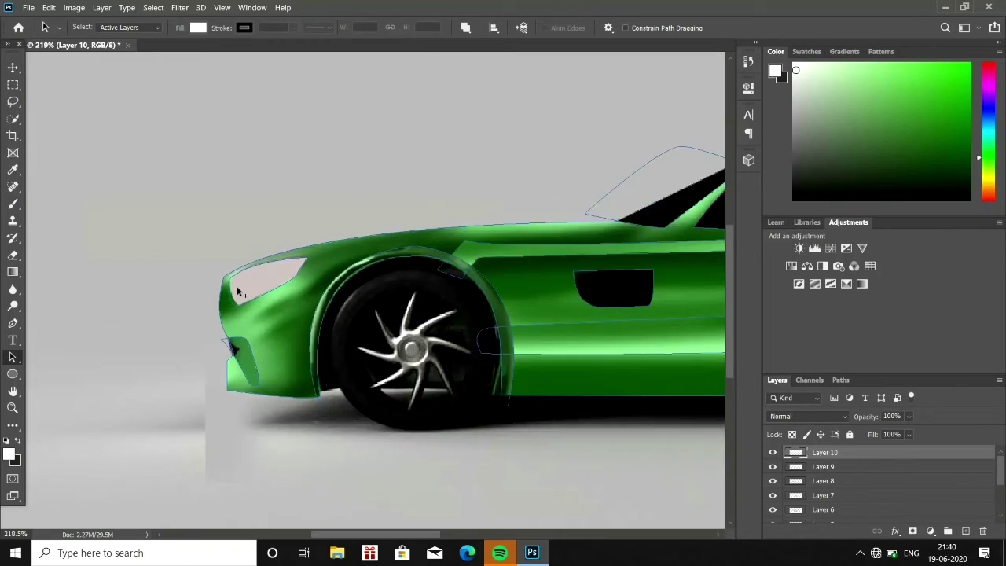
Zoom in on the car's front and load the headlight path as a selection.
drag(204, 302, 267, 302)
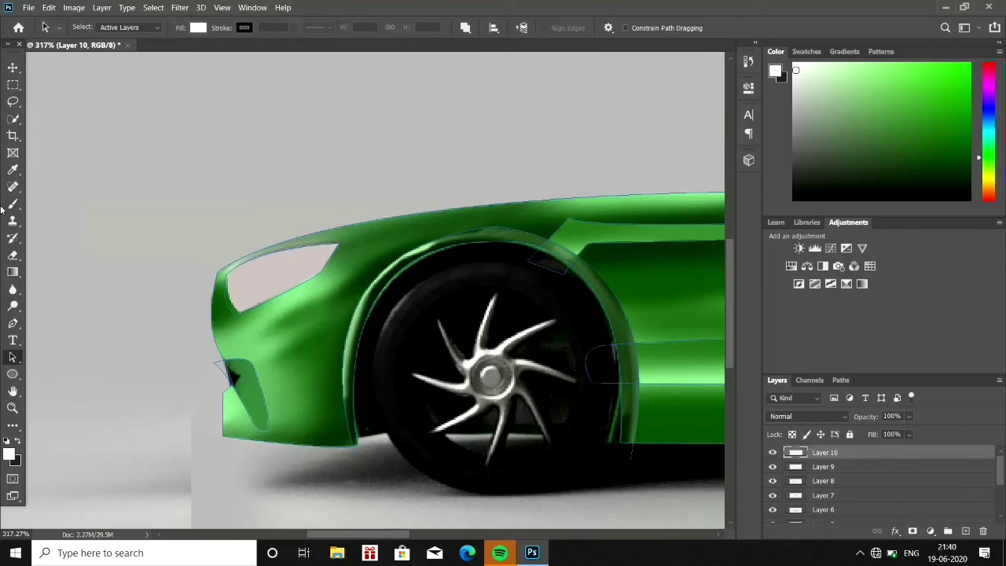
scroll(254, 335, up, 3)
right_click(254, 335)
key(Escape)
key(a)
right_click(213, 225)
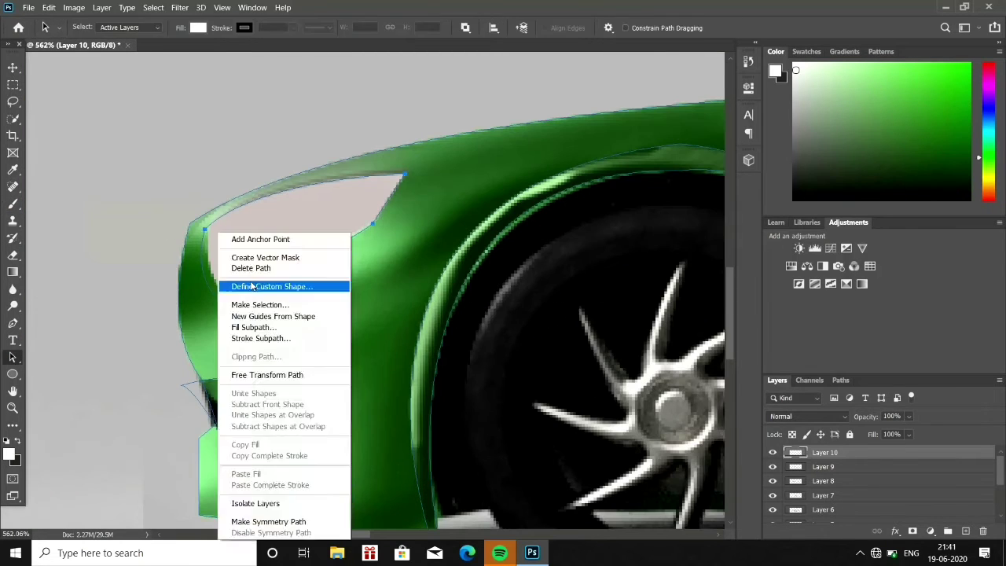
click(259, 303)
click(13, 204)
Darken the headlight interior with a soft round brush and add white highlights.
key(x)
drag(236, 259, 393, 181)
right_click(275, 147)
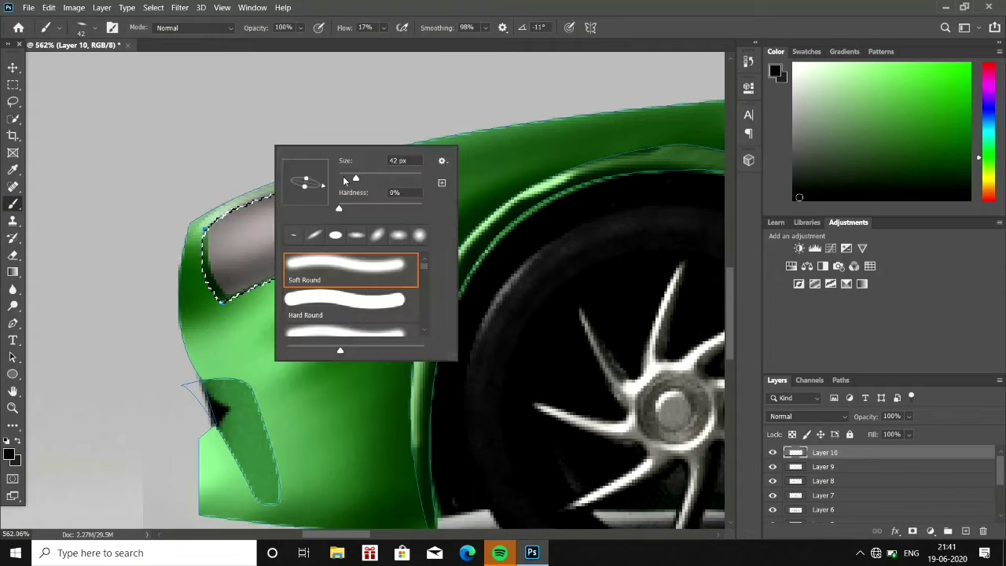
click(281, 202)
mouse_move(258, 258)
mouse_down()
mouse_move(359, 152)
mouse_move(393, 152)
mouse_move(303, 318)
mouse_up()
key(x)
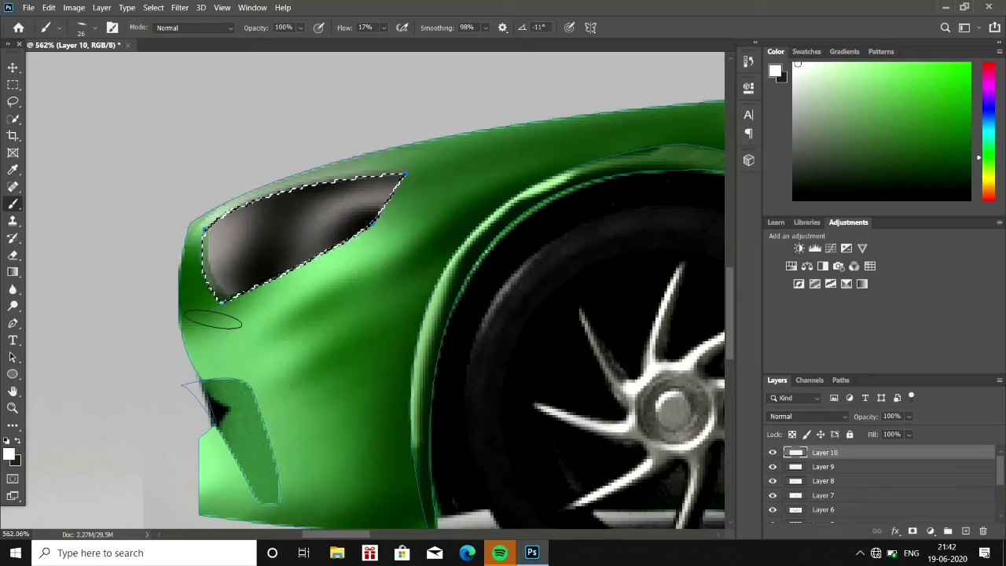
drag(213, 320, 200, 311)
Rotate the brush tip angle and adjust its hardness in the brush settings.
right_click(287, 106)
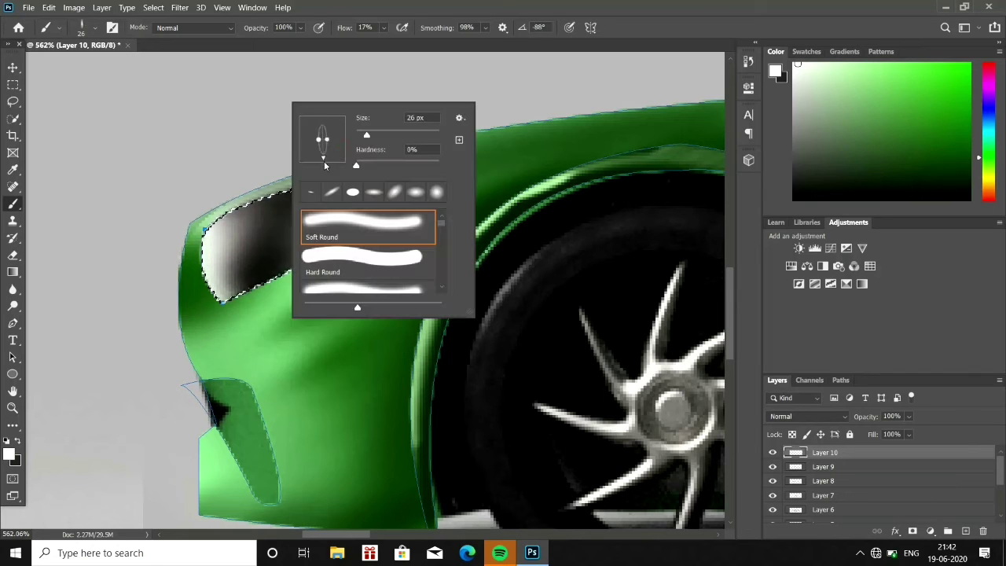
drag(327, 145, 319, 132)
key(Return)
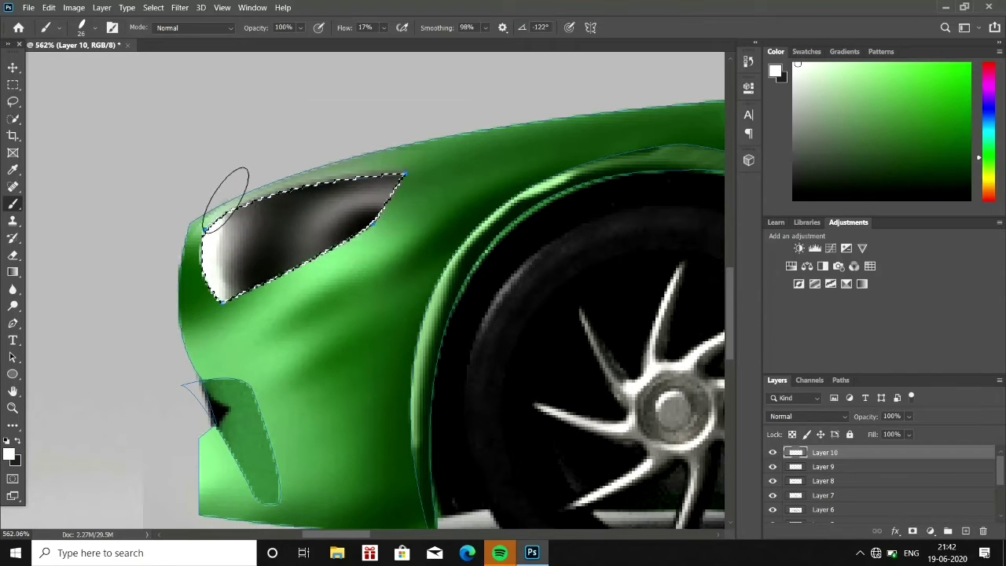
right_click(330, 290)
key(Return)
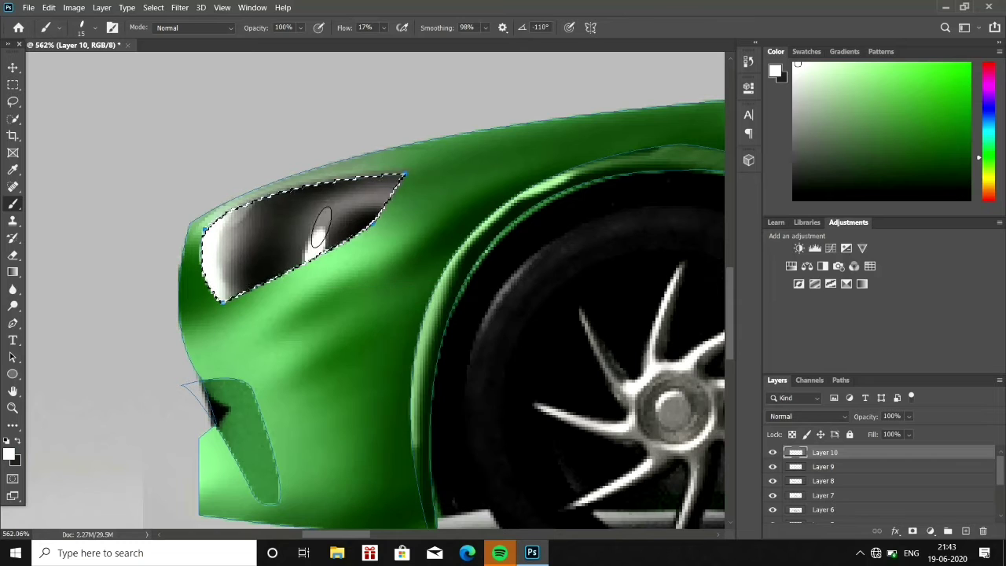
right_click(322, 210)
right_click(353, 206)
key(Return)
right_click(330, 124)
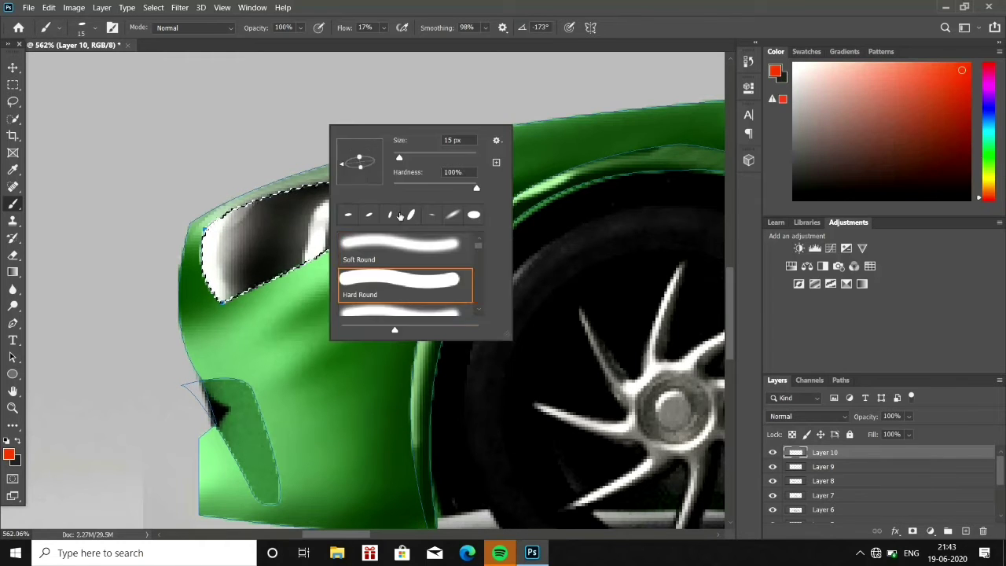
key(Return)
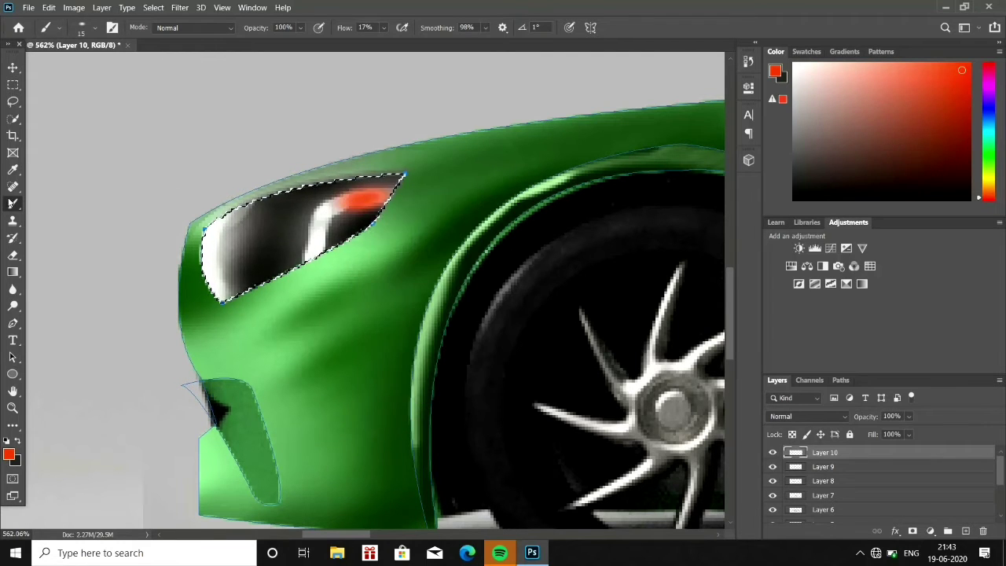
Soften the headlight's dark left part with a smaller brush, then fit the car in view.
drag(238, 228, 264, 240)
right_click(250, 244)
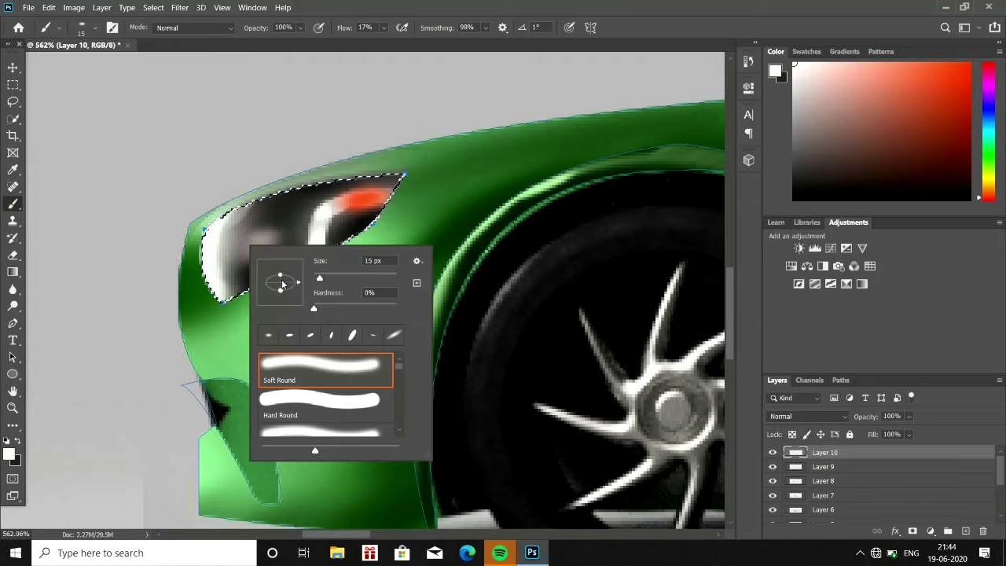
key(Return)
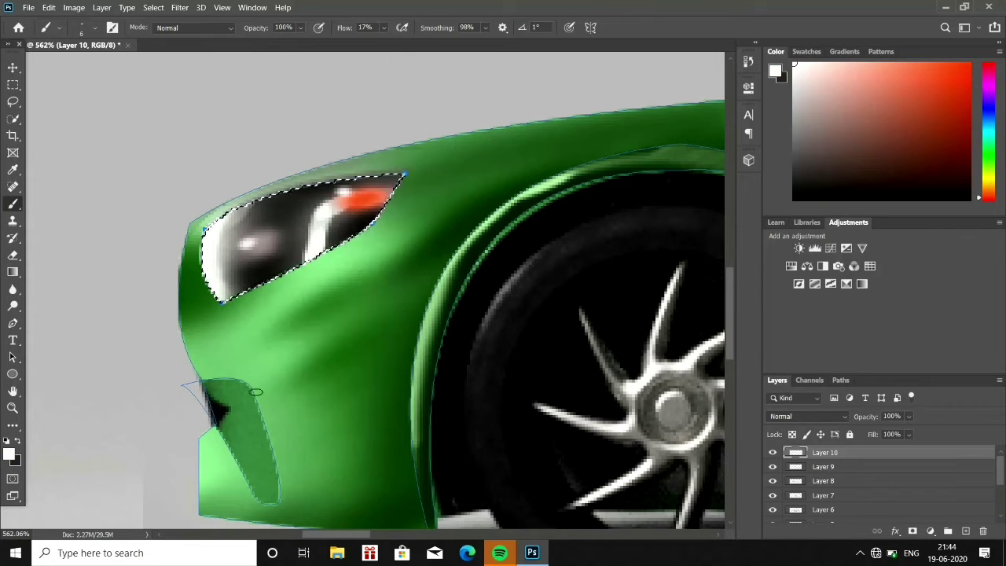
key(ctrl+0)
key(a)
scroll(521, 255, up, 5)
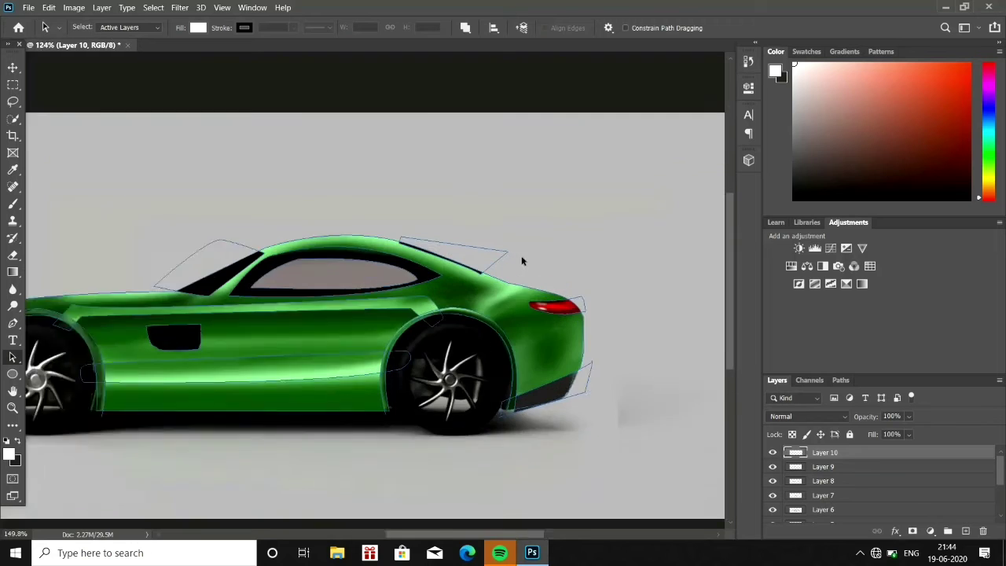
scroll(520, 255, up, 3)
Load the side window path as a selection and choose the Hard Round brush.
scroll(520, 256, up, 2)
right_click(137, 220)
click(175, 290)
key(Return)
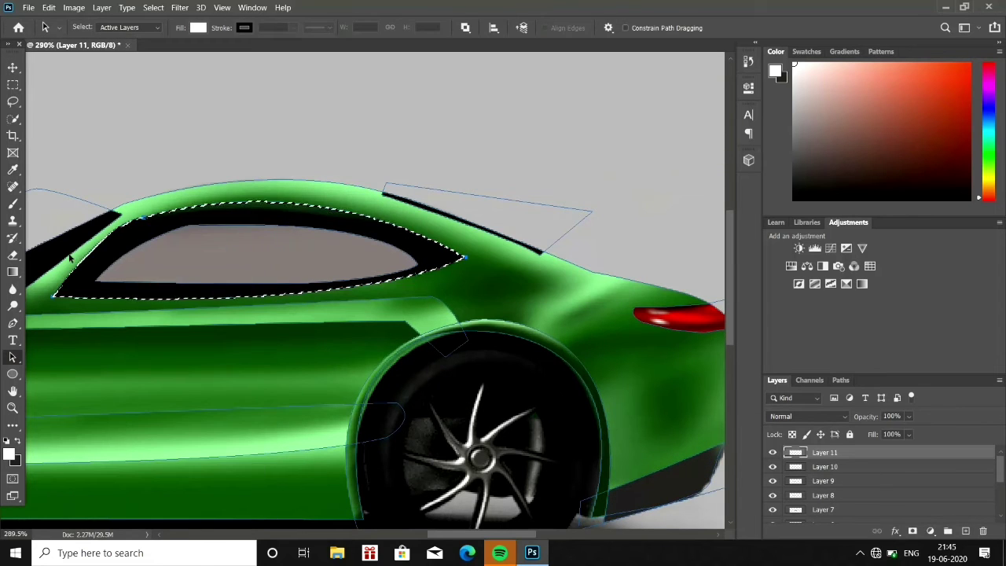
key(b)
right_click(210, 153)
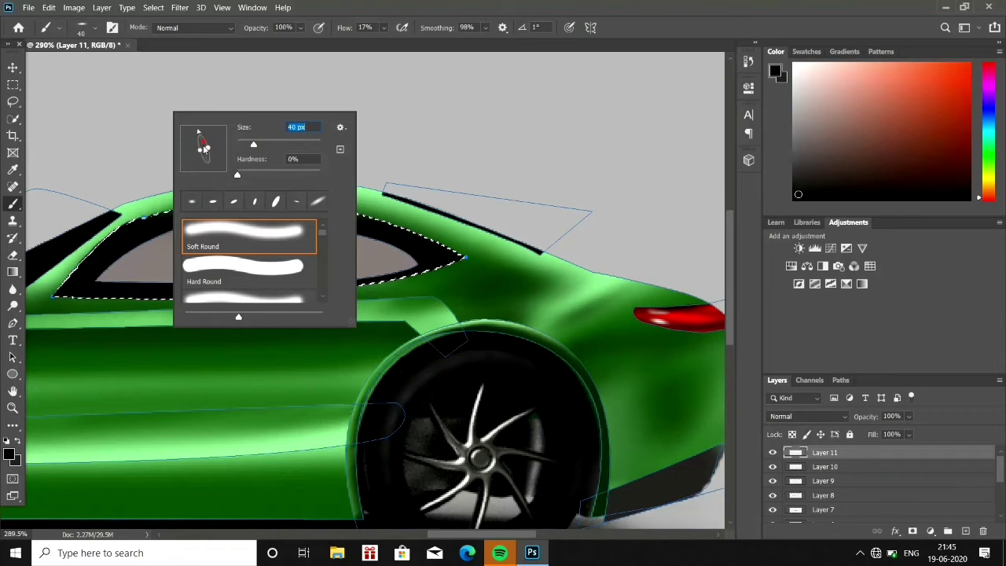
click(243, 269)
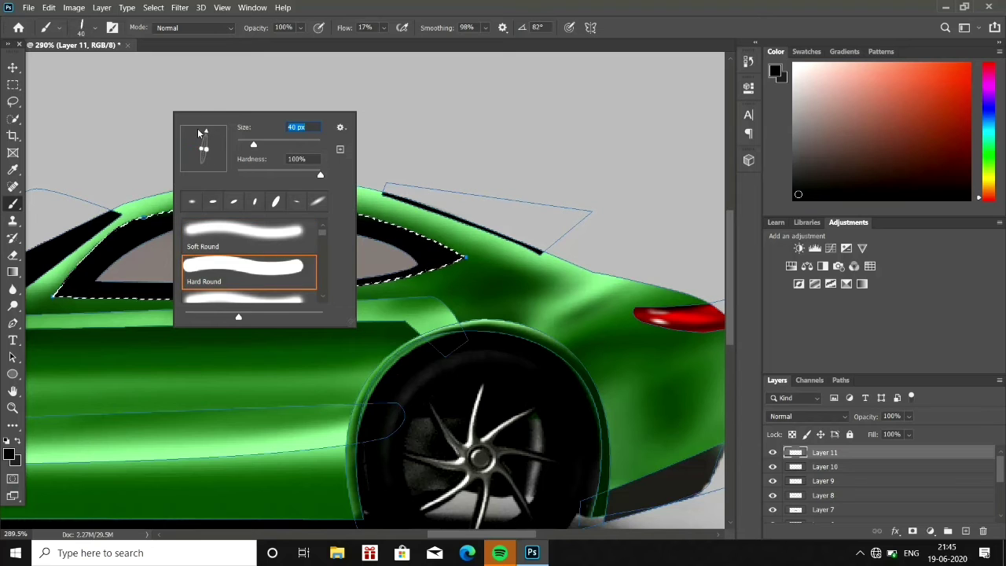
key(Return)
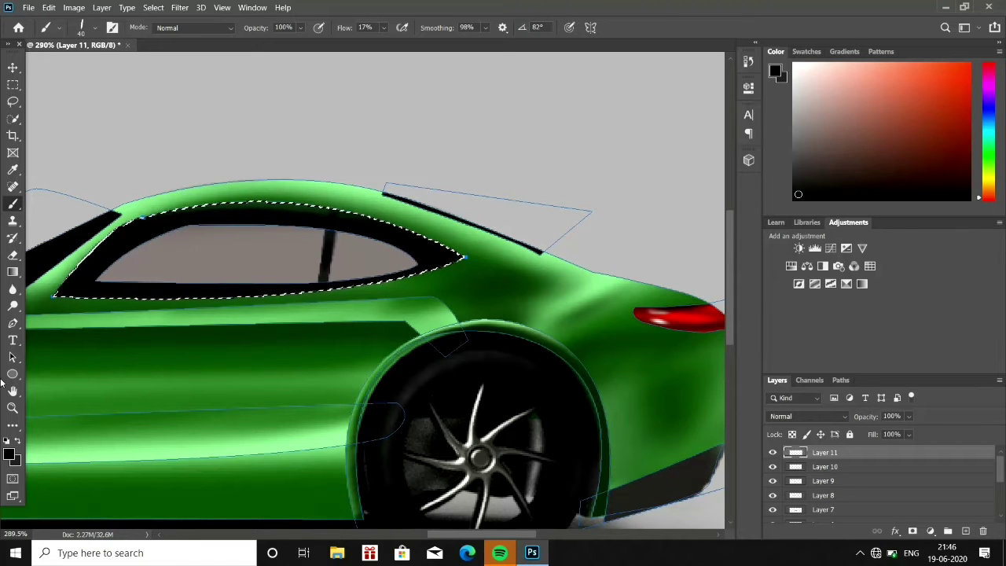
Paint a dark headrest shape in the window and select the inner glass outline.
right_click(308, 256)
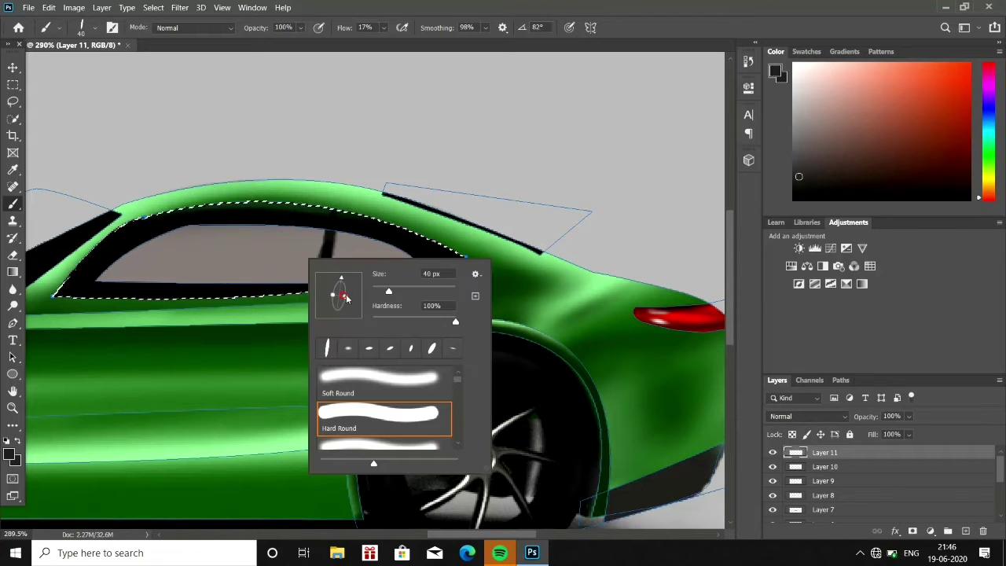
key(Return)
click(297, 254)
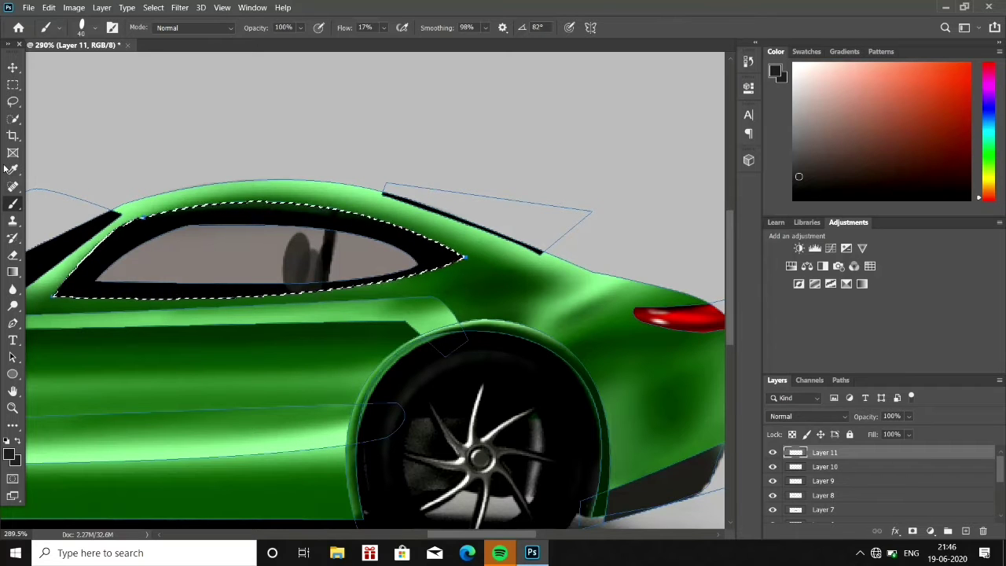
key(a)
right_click(129, 259)
click(173, 314)
key(Return)
Add light grey touches to the pillar with a wider brush tip, then fit the view.
key(b)
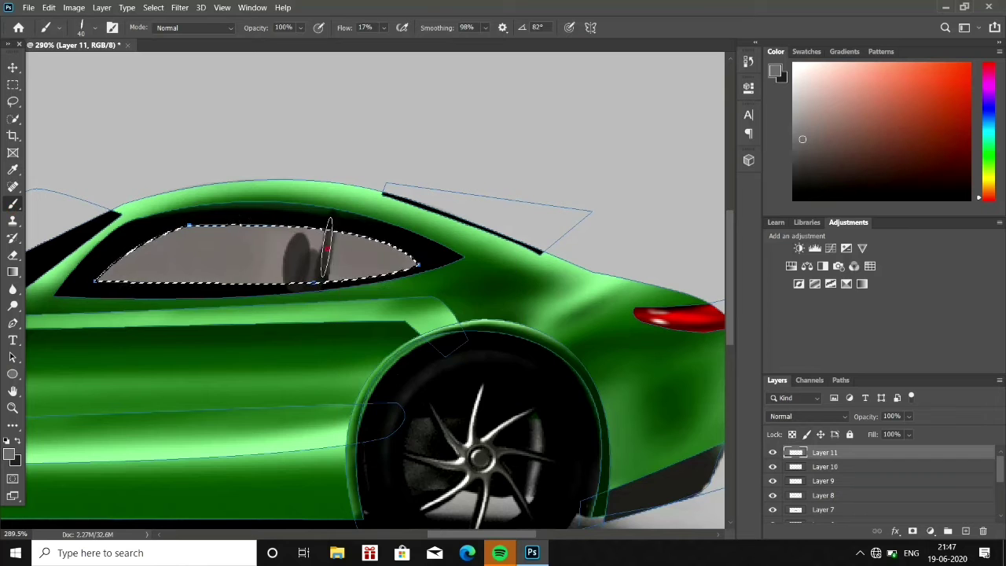
right_click(303, 261)
click(297, 265)
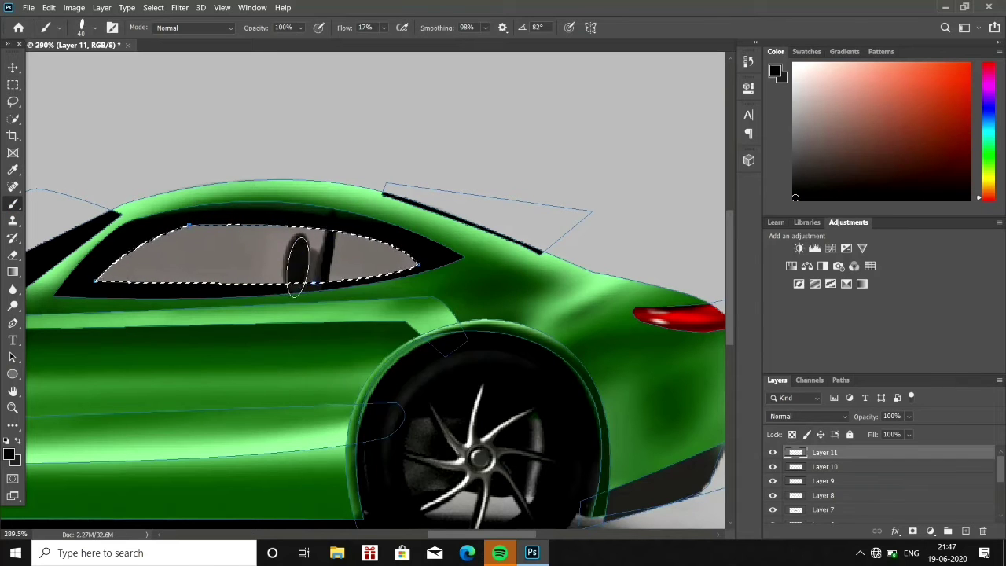
right_click(255, 280)
alt+click(322, 256)
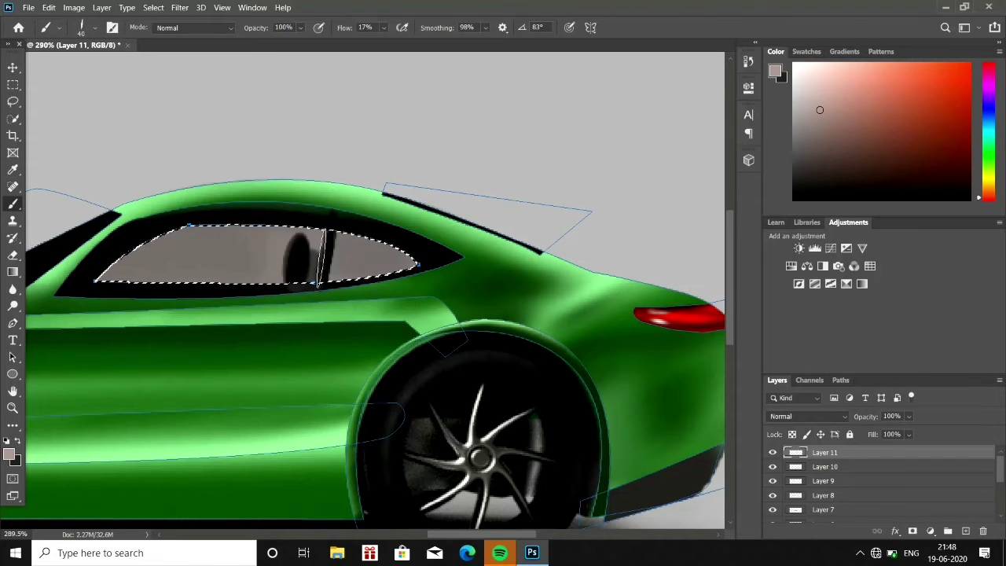
key(ctrl+0)
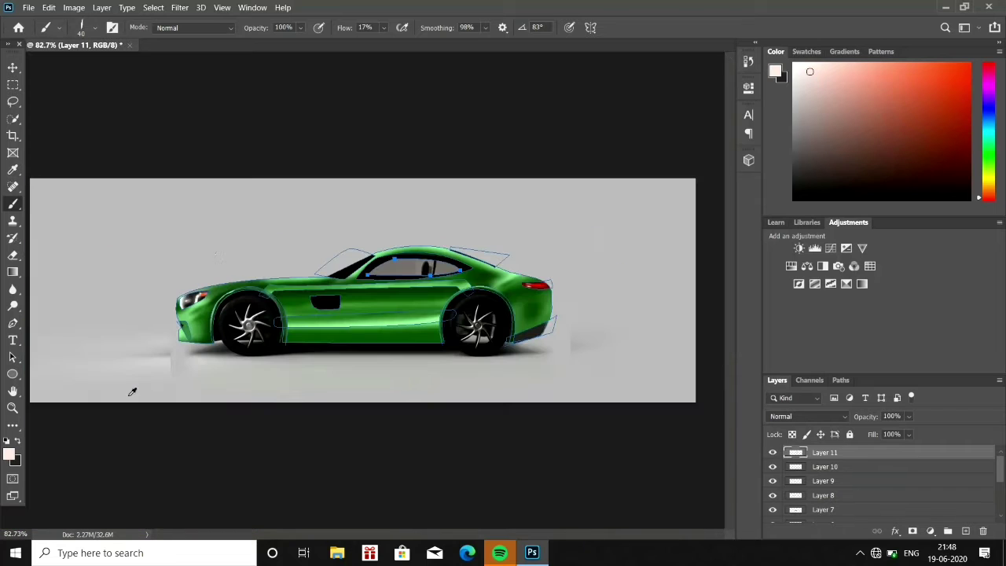
Paint the door handle recess, then resize the brush to 12 px.
scroll(417, 273, up, 5)
right_click(231, 183)
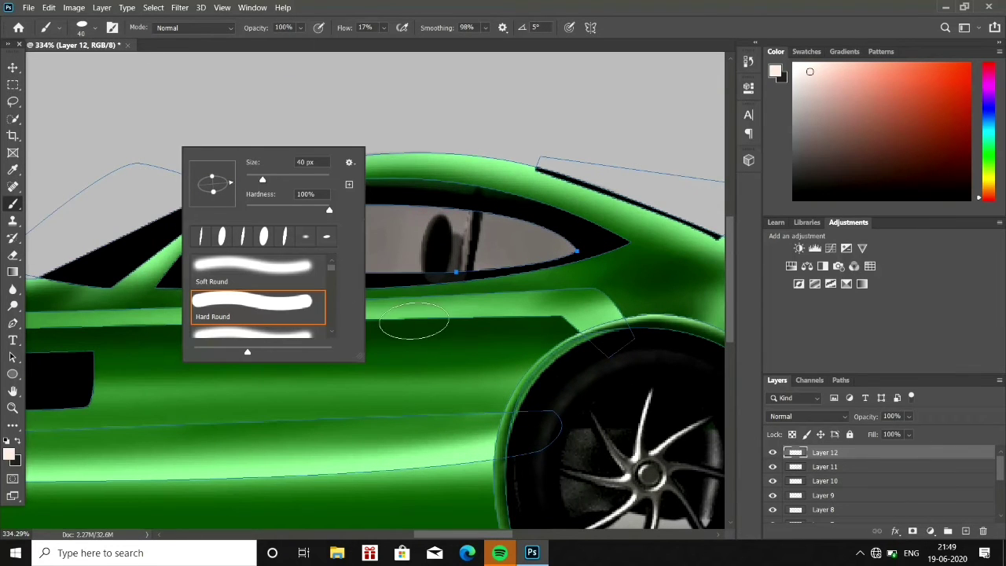
click(988, 157)
click(408, 329)
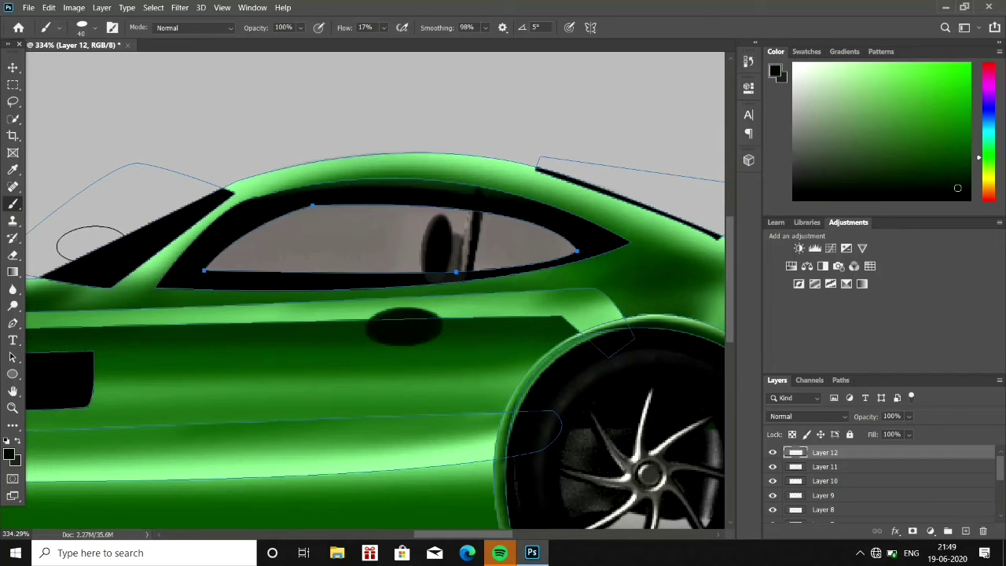
right_click(403, 340)
text(12)
key(Return)
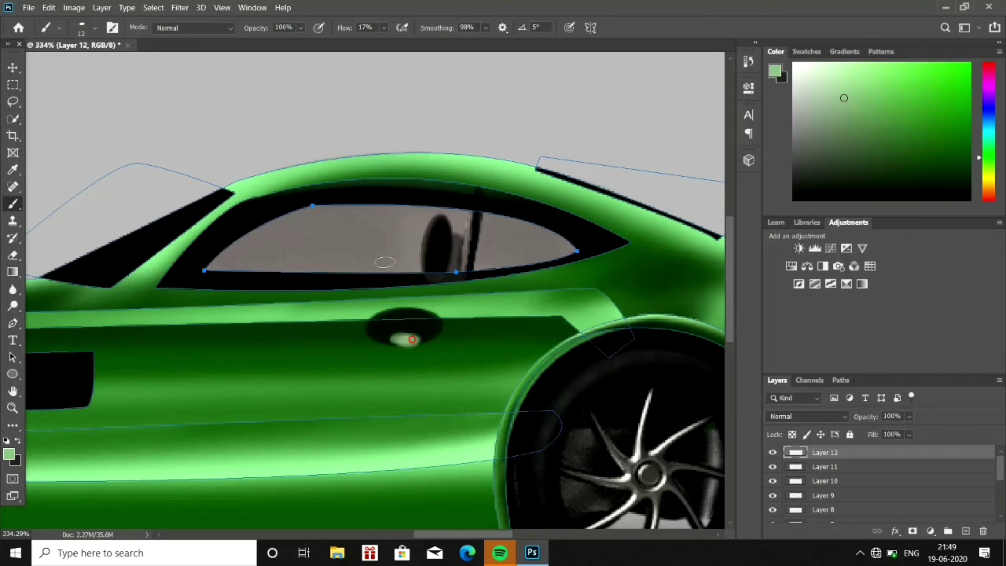
Paint a light green highlight along the door handle with a 10 px brush.
right_click(411, 339)
click(447, 359)
text(100)
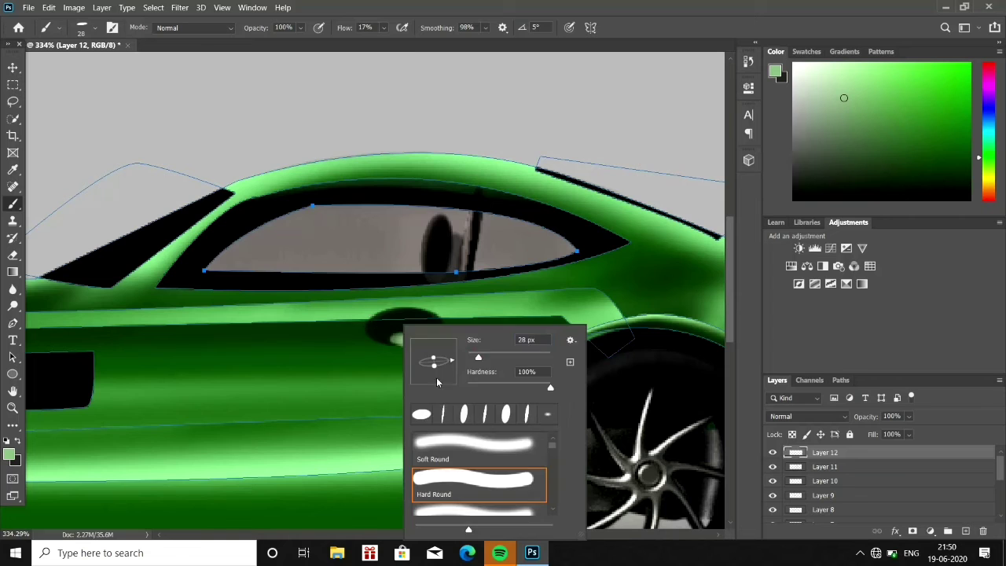
key(Return)
scroll(358, 338, up, 3)
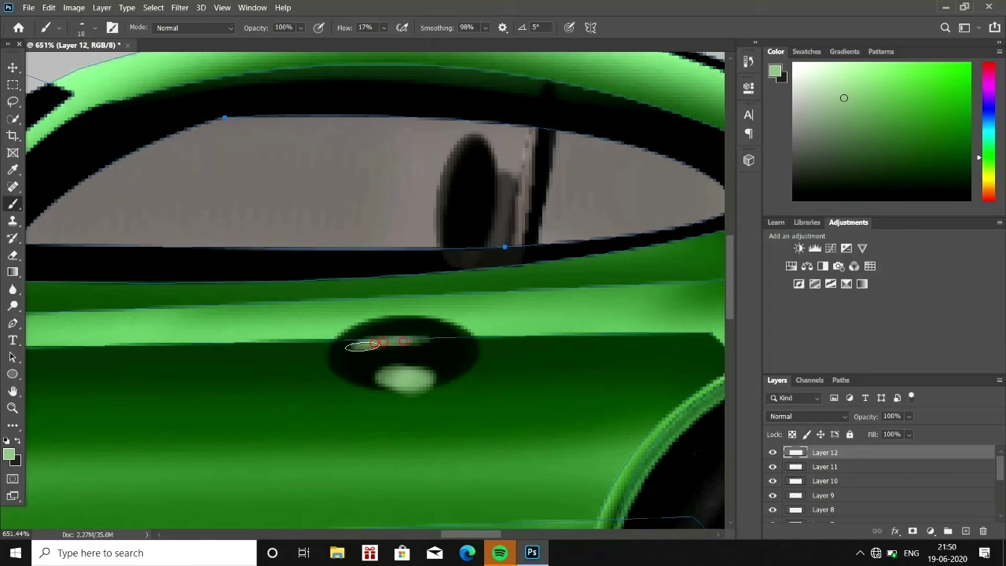
drag(424, 339, 320, 367)
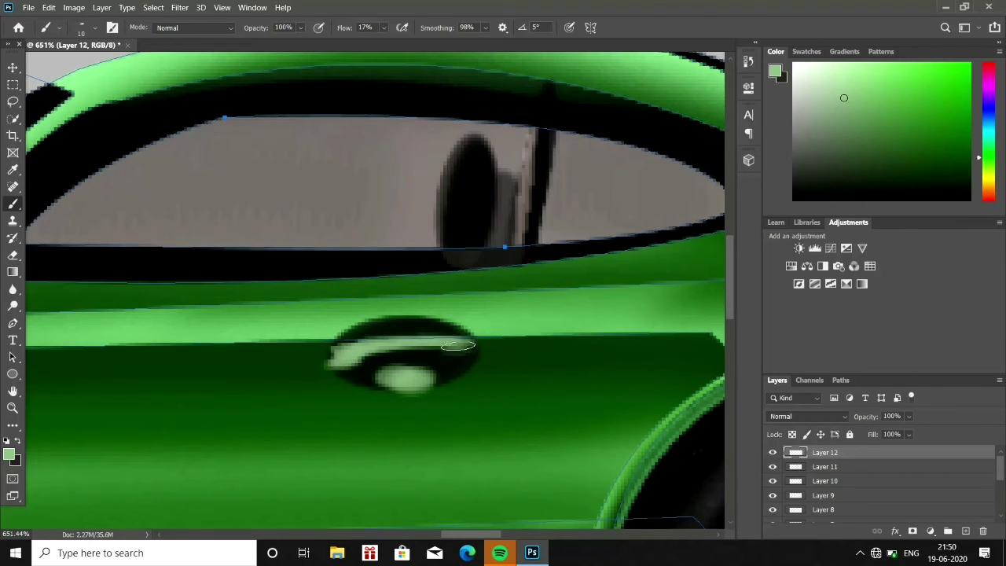
Set white paint with a 4 px brush for the handle highlight and fit the view.
key(x)
right_click(340, 329)
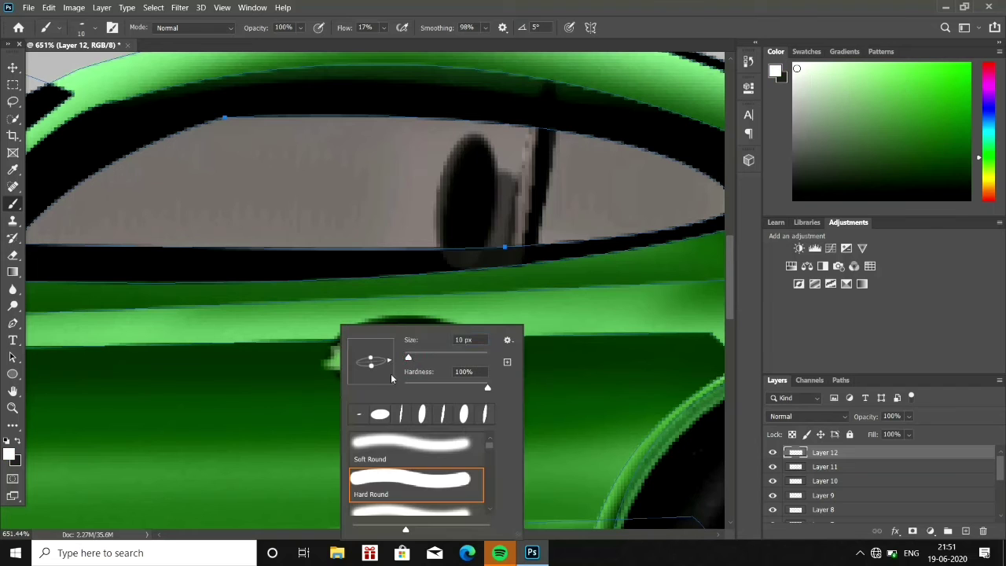
text(4)
key(Return)
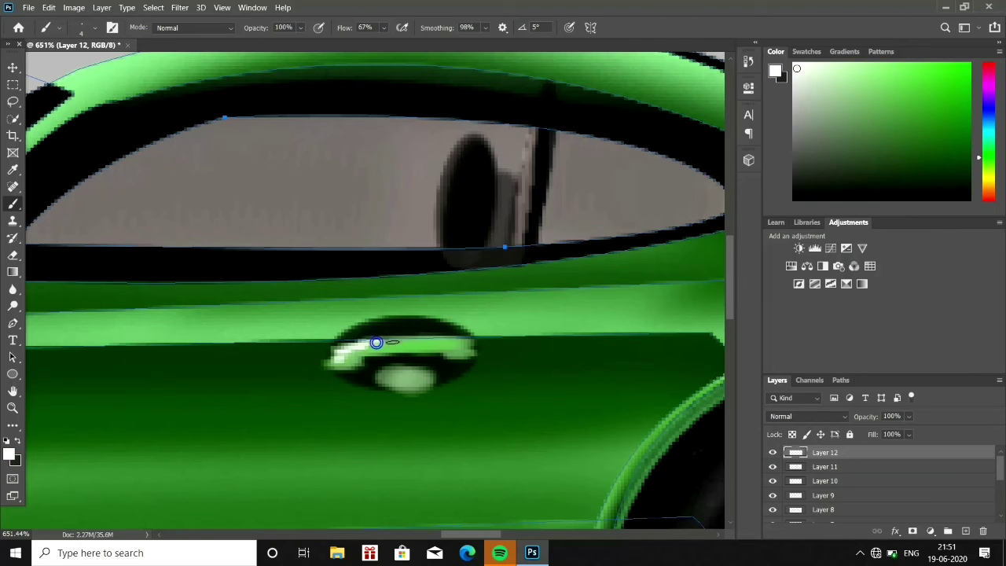
key(ctrl+0)
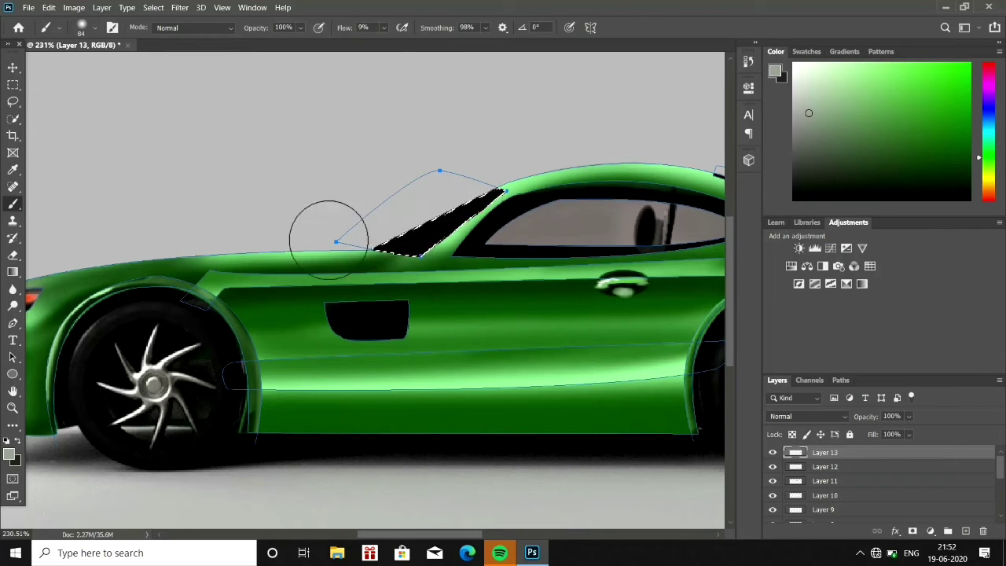
Load the side window path as a selection and brush a lighter tint across it.
scroll(121, 297, down, 3)
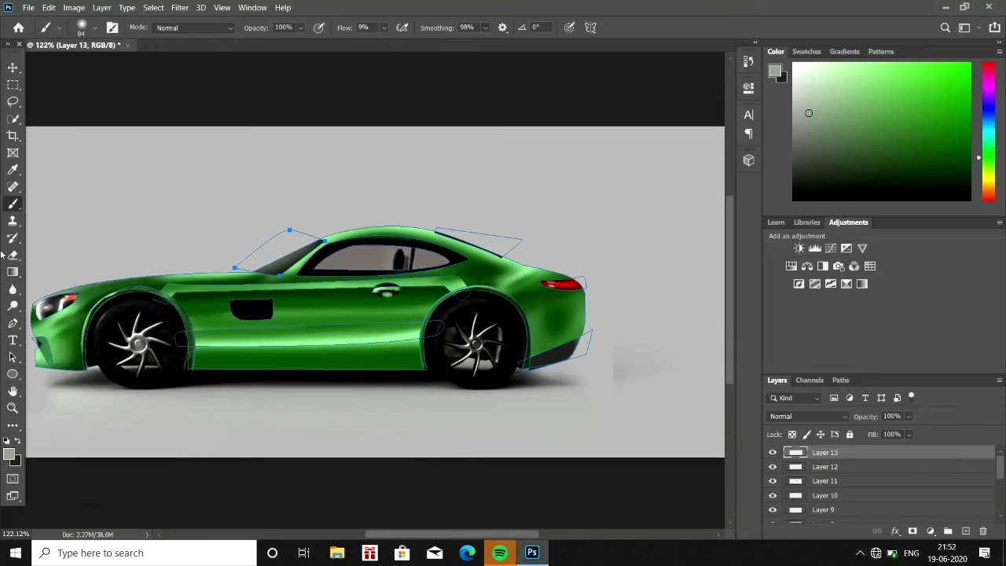
key(a)
key(ctrl+Return)
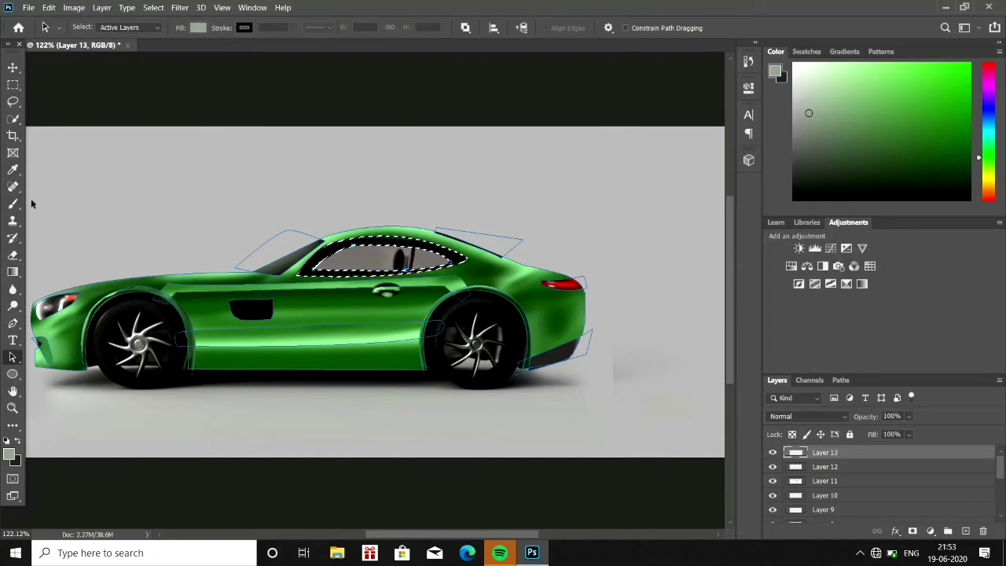
key(b)
scroll(424, 275, up, 4)
click(802, 78)
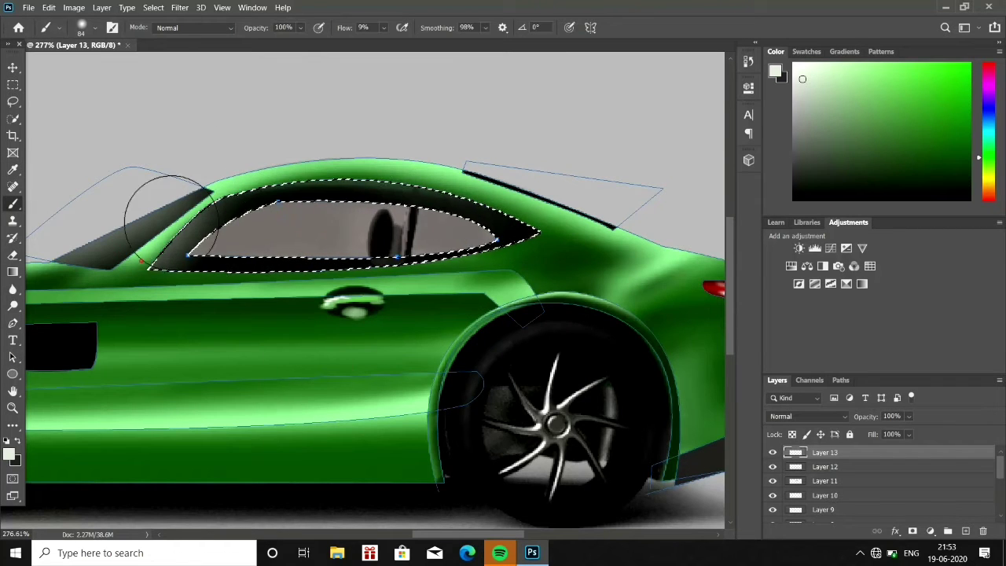
drag(169, 219, 472, 224)
Make a selection from the upper body strip path.
scroll(361, 291, down, 5)
key(a)
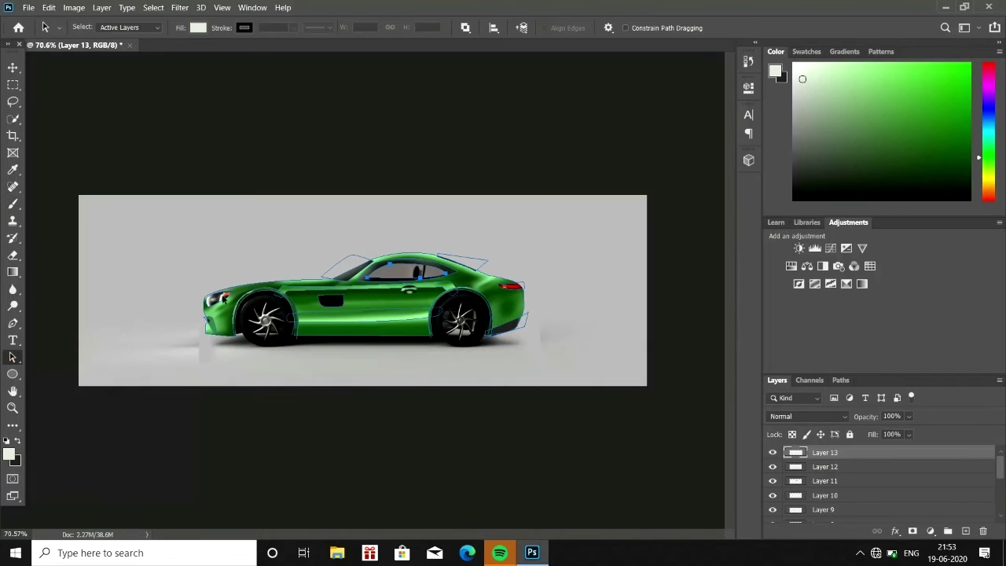
click(284, 270)
scroll(329, 305, up, 3)
right_click(330, 306)
click(369, 330)
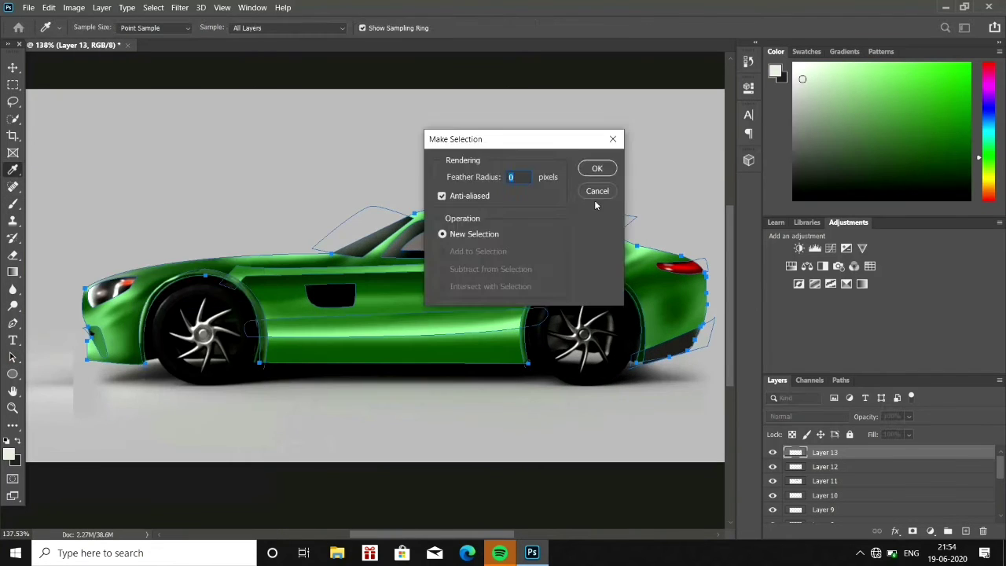
click(595, 166)
right_click(275, 282)
click(316, 306)
click(595, 161)
Brush deep green along the upper flank at 25% flow, then clear the selection.
scroll(370, 271, up, 3)
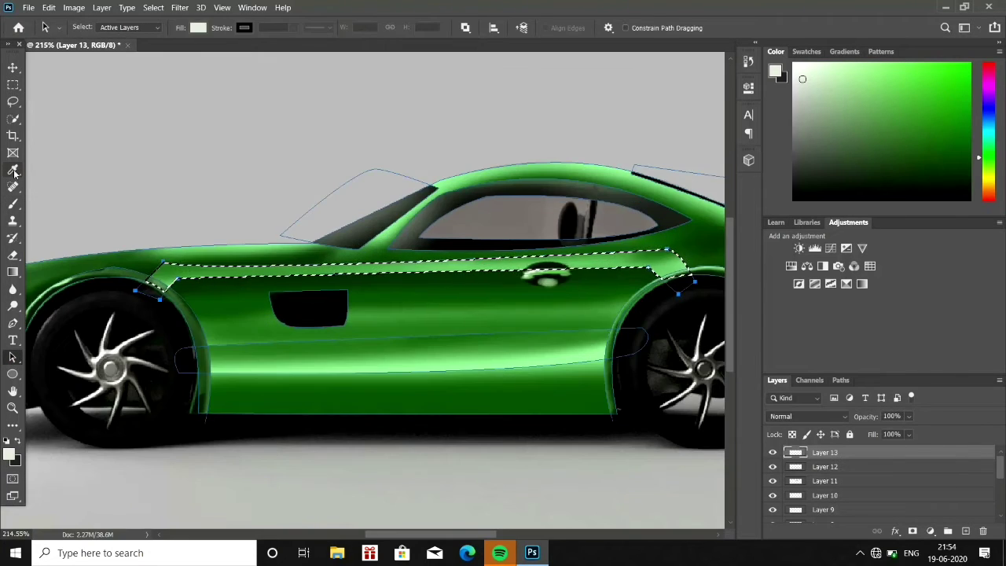
key(b)
right_click(195, 287)
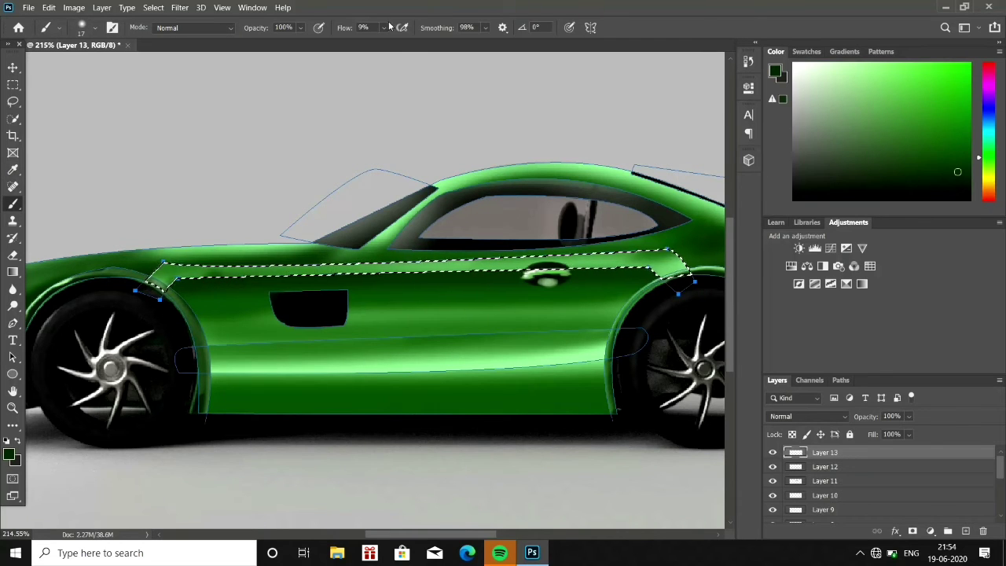
drag(389, 26, 402, 39)
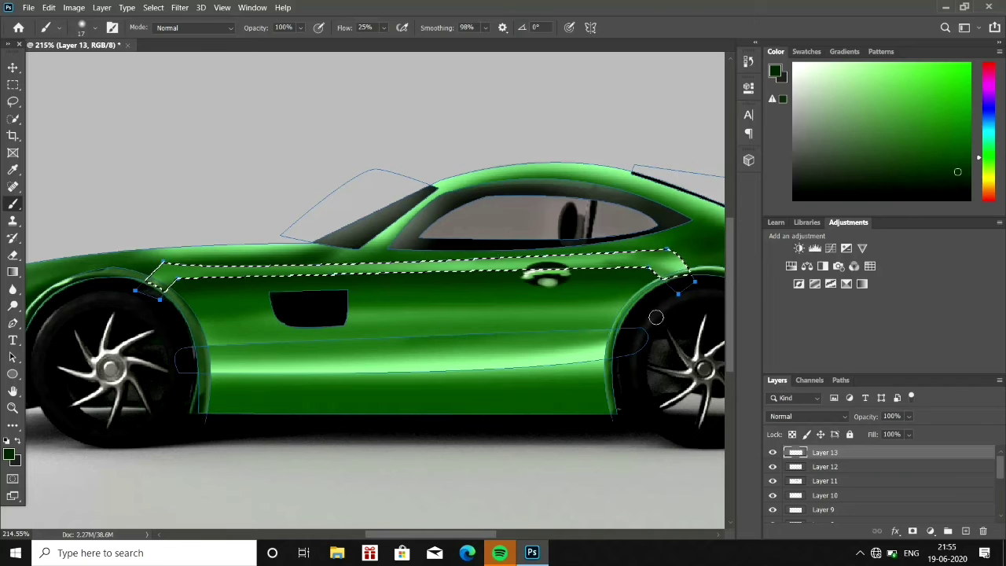
key(a)
right_click(271, 165)
click(314, 181)
scroll(516, 421, down, 3)
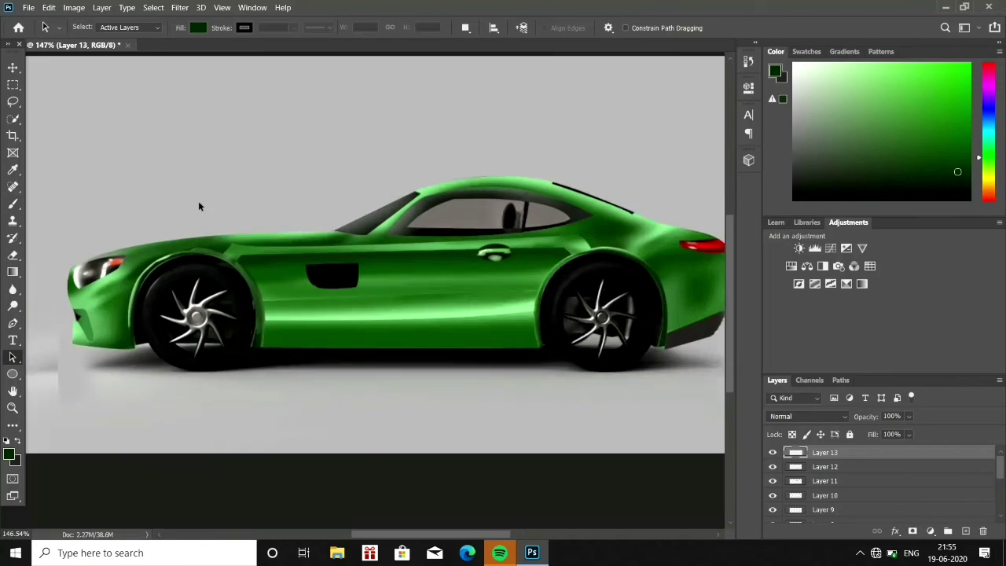
On a new layer, paint the front bumper vent black inside its path selection.
right_click(245, 209)
click(12, 204)
key(ctrl+shift+alt+n)
right_click(395, 162)
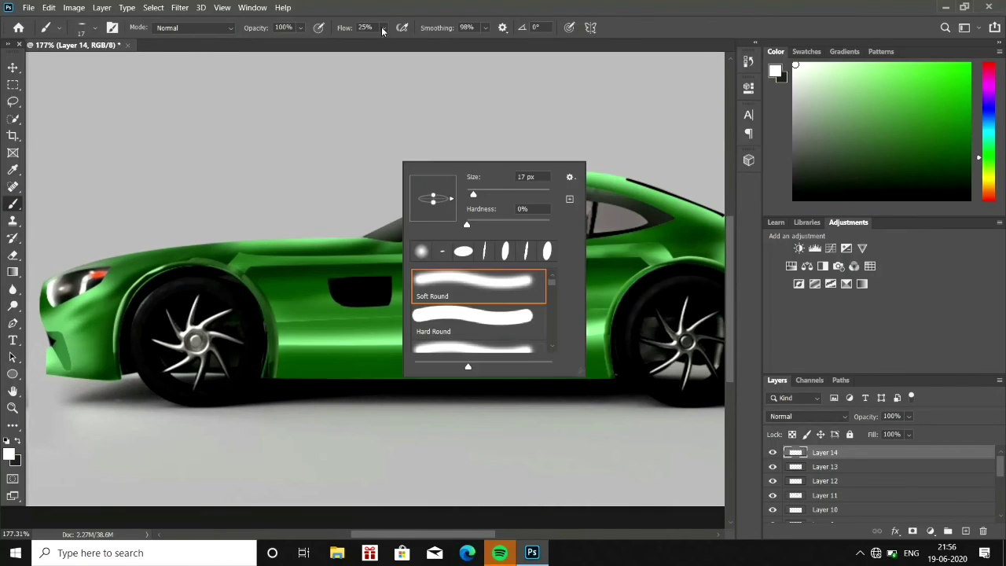
key(Escape)
key(a)
right_click(48, 337)
key(Escape)
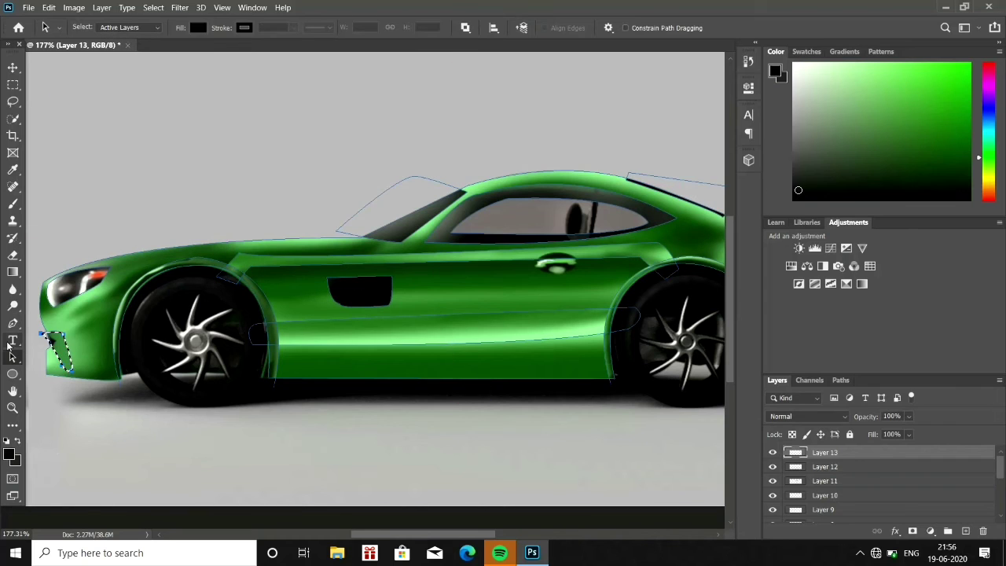
key(b)
right_click(56, 319)
drag(124, 352, 137, 354)
key(Escape)
drag(47, 334, 74, 391)
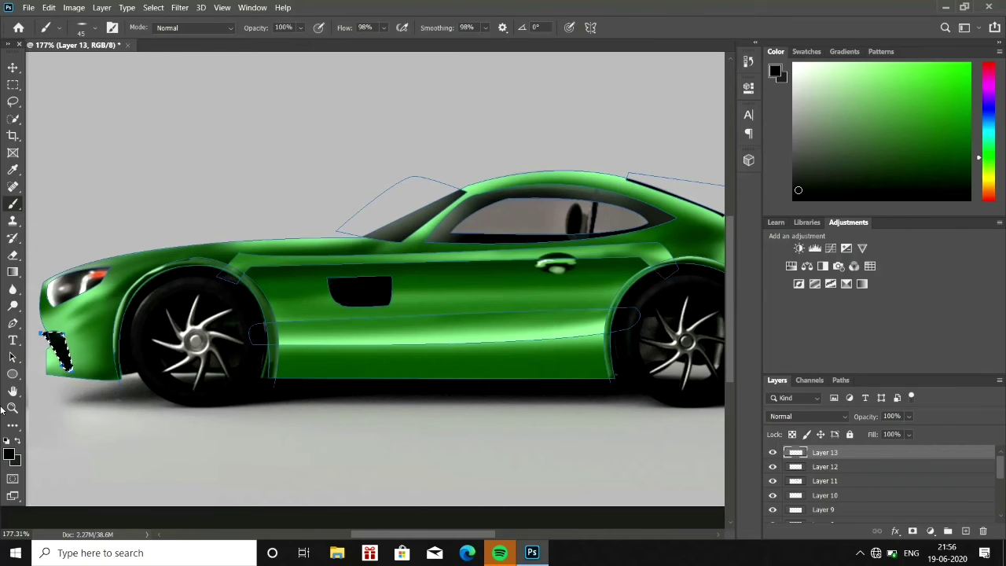
Add light grey highlights inside the front vent at 35% flow.
scroll(39, 361, up, 5)
scroll(39, 362, up, 3)
key(shift+3)
key(shift+5)
drag(78, 260, 150, 378)
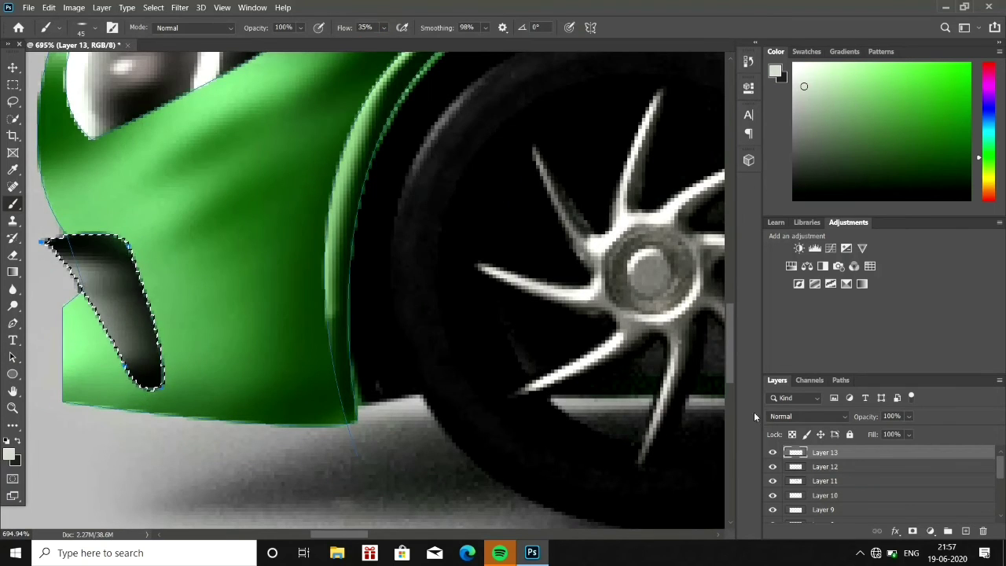
key(ctrl+0)
Turn the side vent outline path into a selection.
key(a)
right_click(305, 229)
click(359, 301)
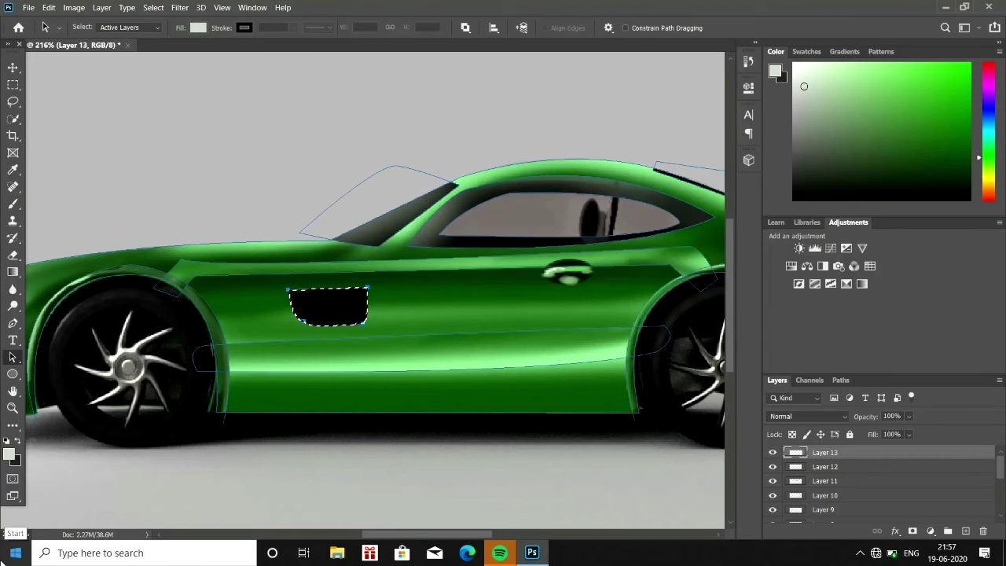
click(15, 204)
right_click(149, 184)
key(Escape)
Paint thin white slat streaks inside the side vent.
right_click(278, 97)
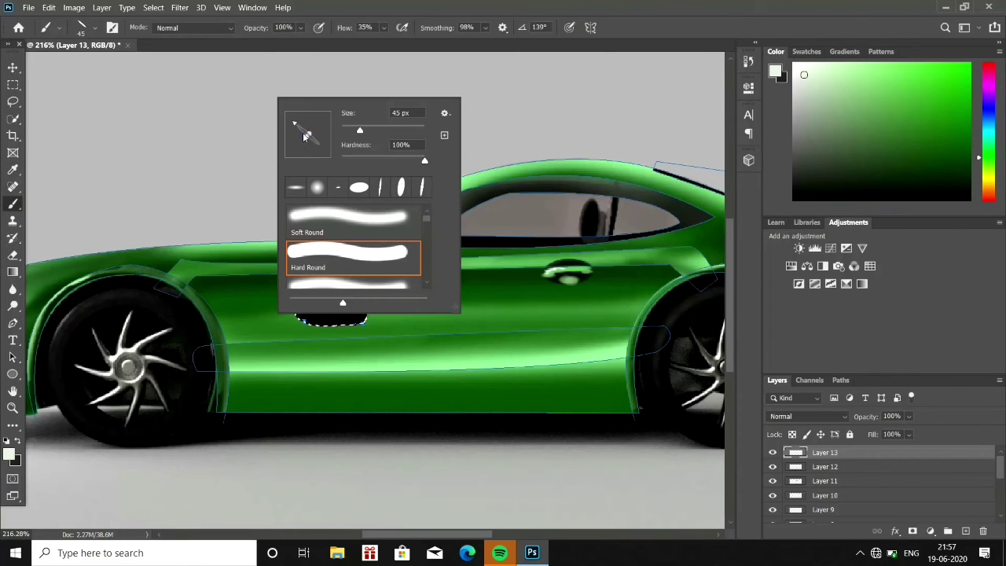
key(Escape)
scroll(323, 324, up, 2)
right_click(311, 291)
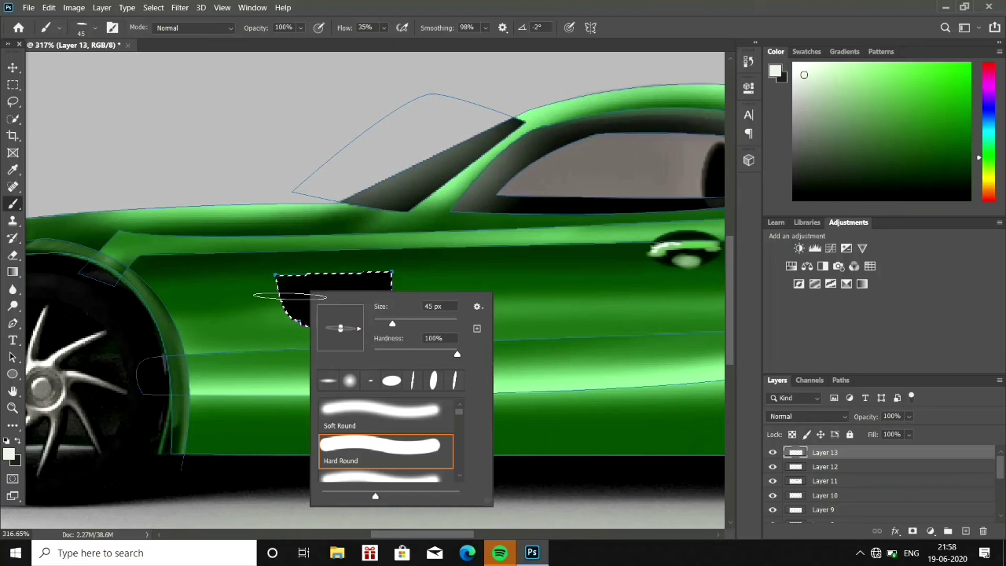
key(Escape)
drag(289, 293, 325, 290)
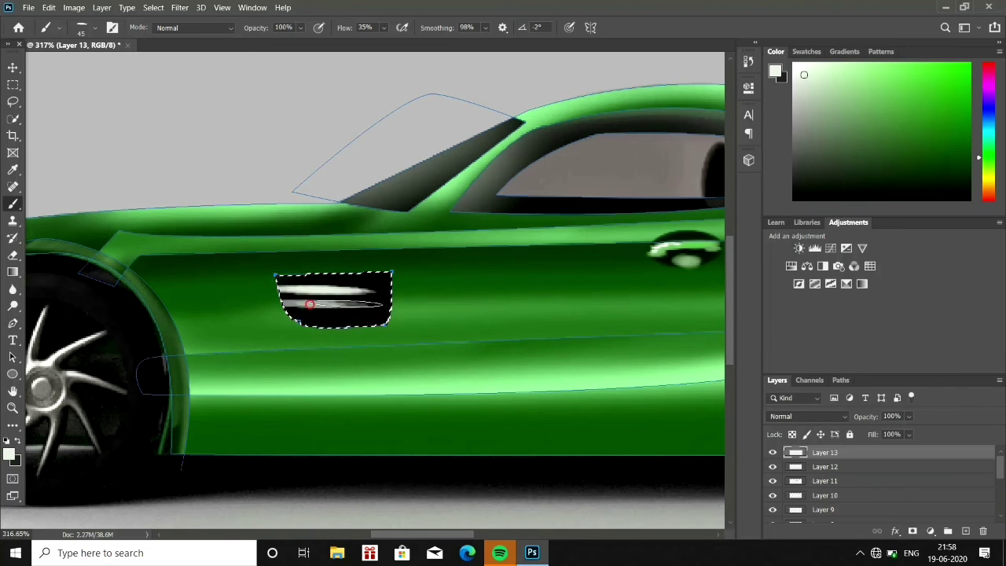
scroll(382, 451, down, 5)
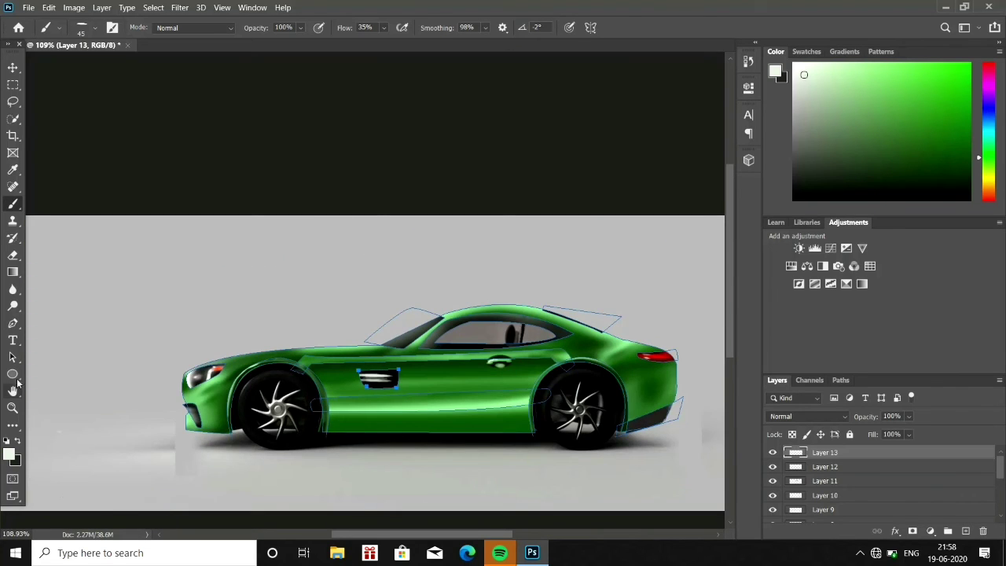
click(12, 357)
right_click(243, 338)
Set the hard round brush to 17 px with higher flow.
click(367, 471)
scroll(367, 472, up, 1)
key(b)
right_click(157, 190)
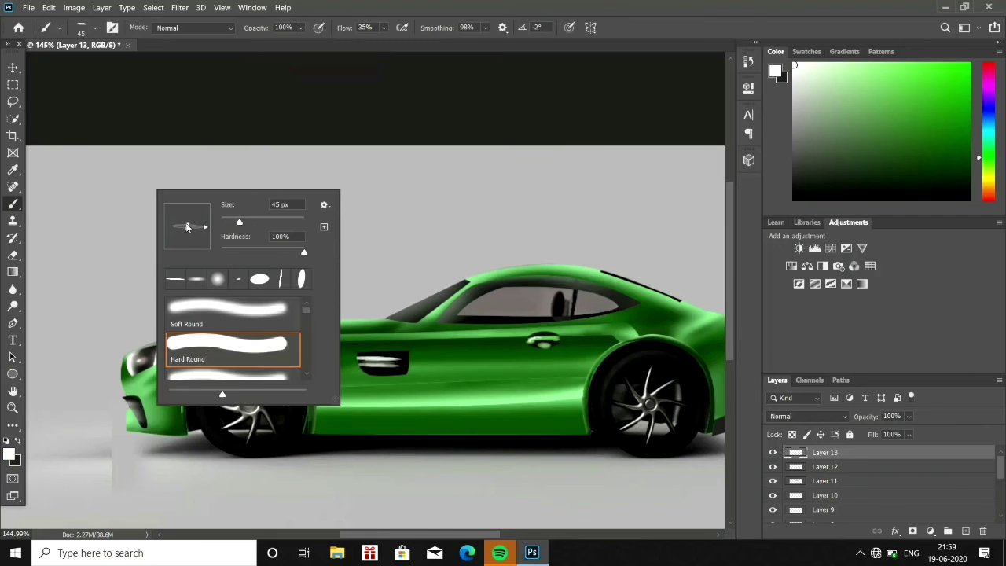
drag(384, 27, 424, 44)
right_click(265, 205)
drag(347, 238, 316, 236)
key(Return)
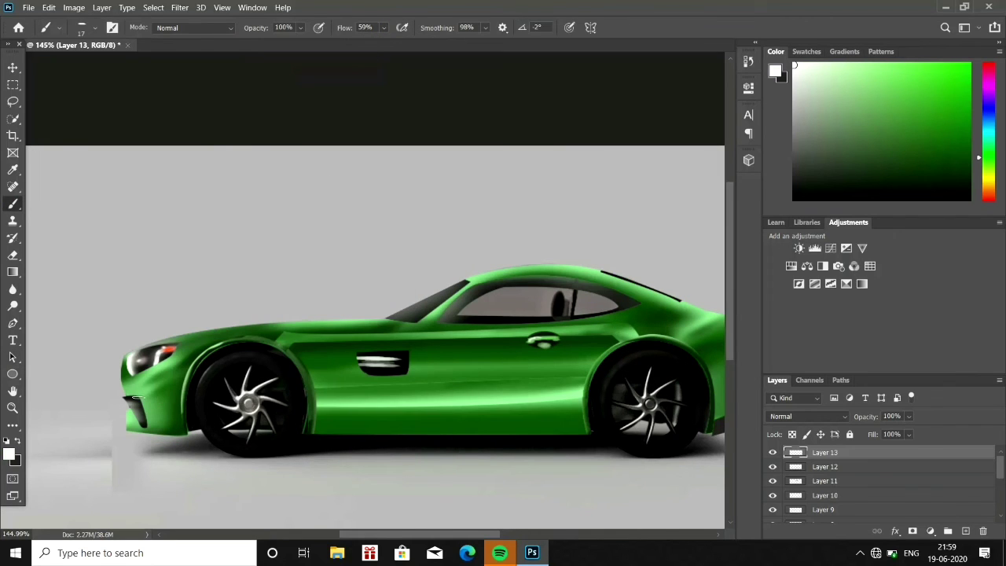
Paint door seam lines with the brush tip rotated to -129° and -160°.
right_click(658, 376)
key(Escape)
right_click(595, 359)
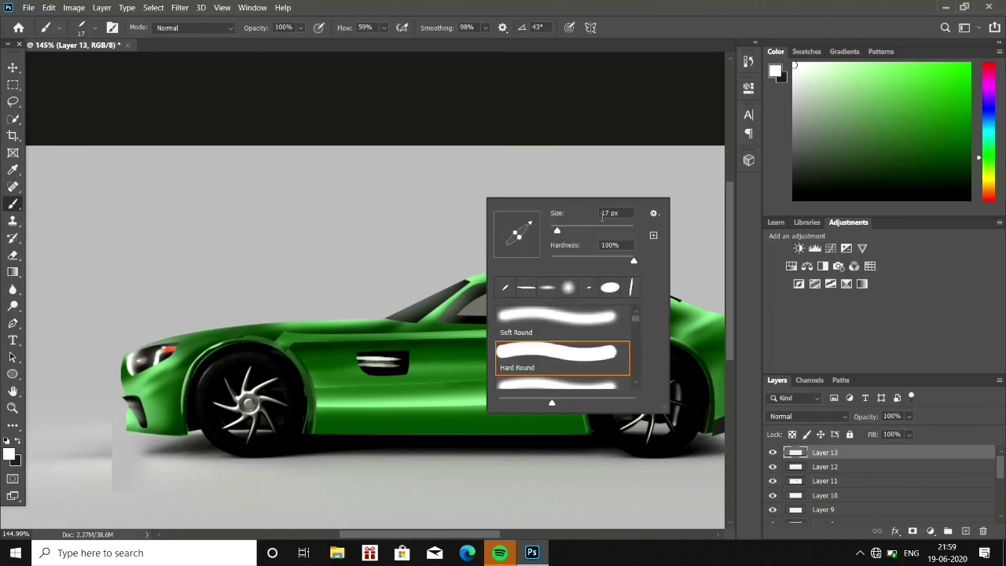
drag(528, 227, 512, 245)
key(Return)
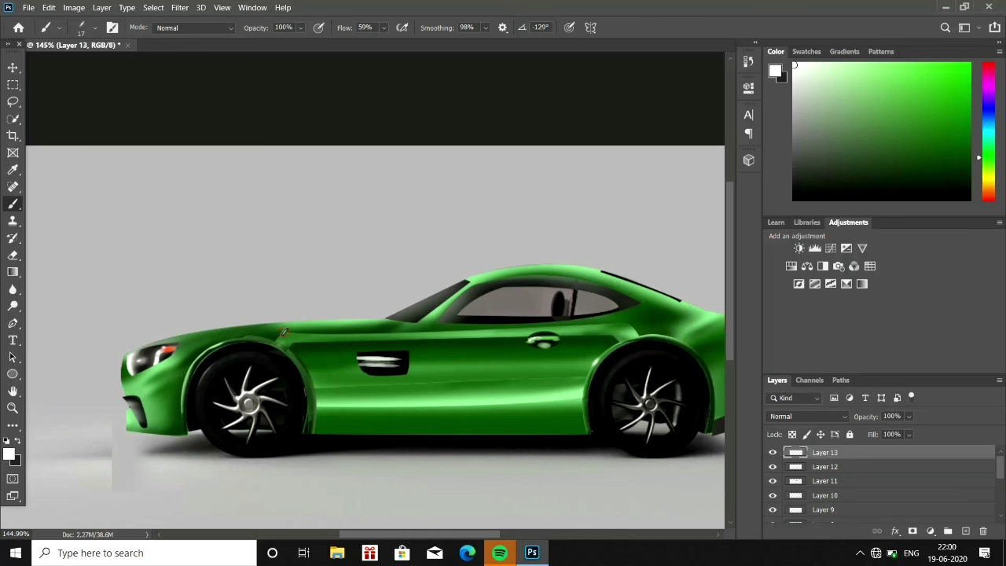
right_click(282, 331)
drag(299, 361, 277, 353)
key(Return)
Paint the last door seam with the tip rotated to 165° and view the whole car.
right_click(597, 264)
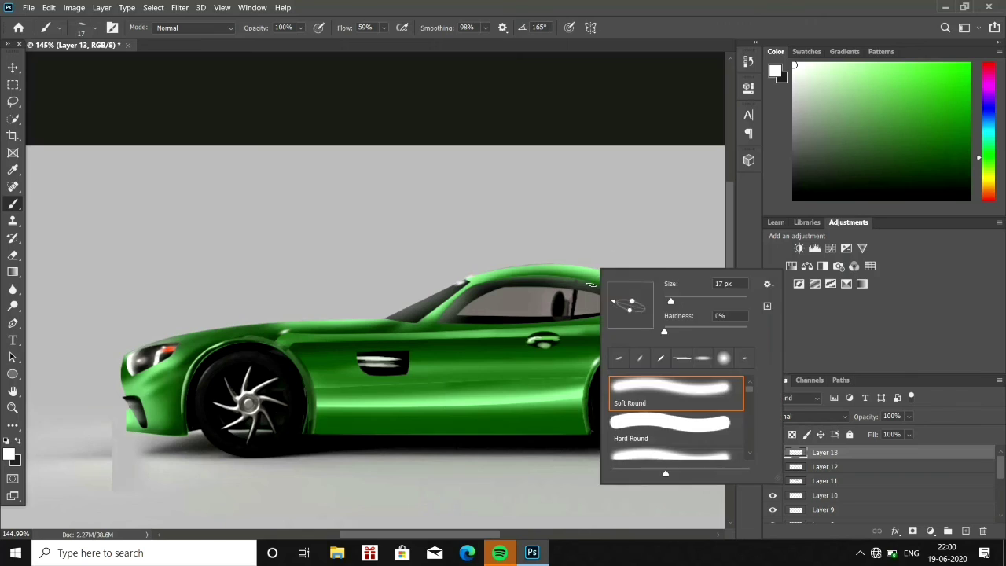
drag(640, 294, 633, 303)
key(Return)
key(ctrl+minus)
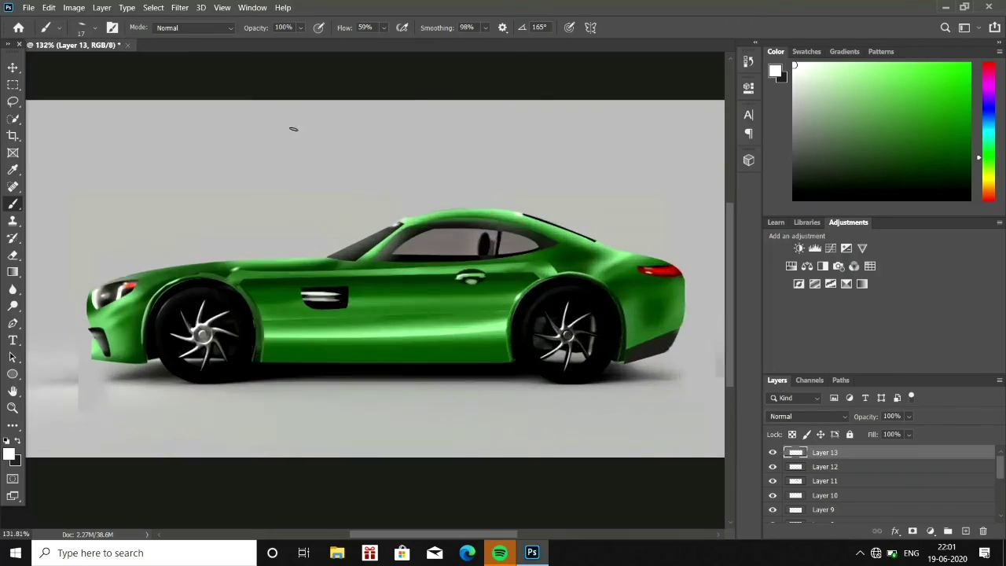
key(ctrl+minus)
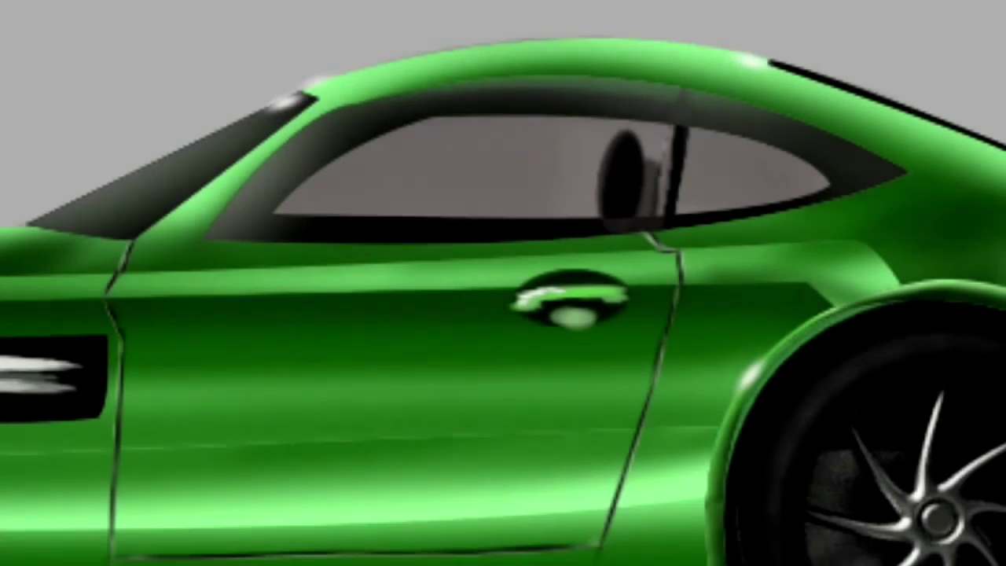